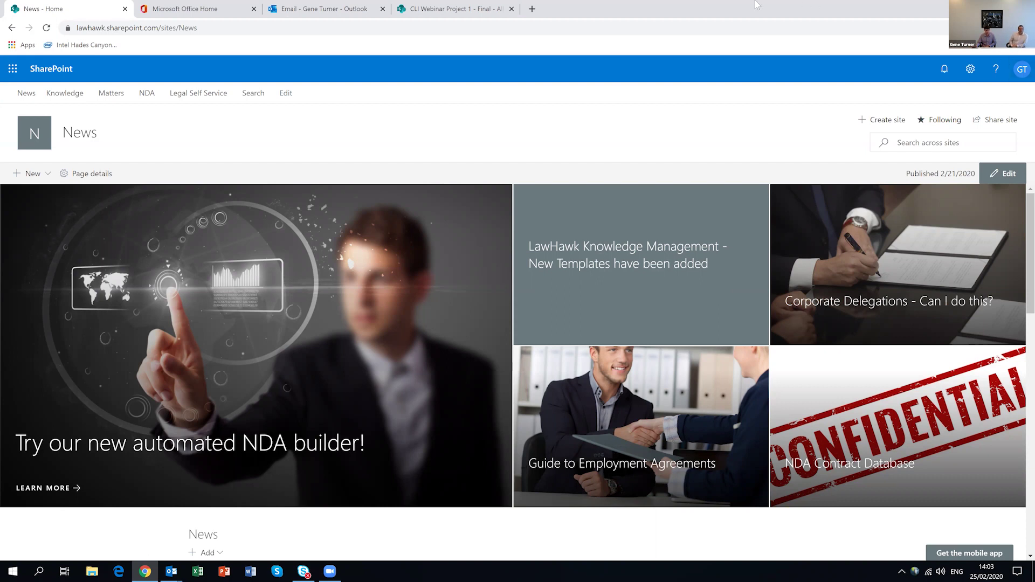
Go to the Microsoft Office Home page showing all apps, including Stream, Teams, SharePoint and Power Automate
{"action": "left_click", "coordinate": [208, 16]}
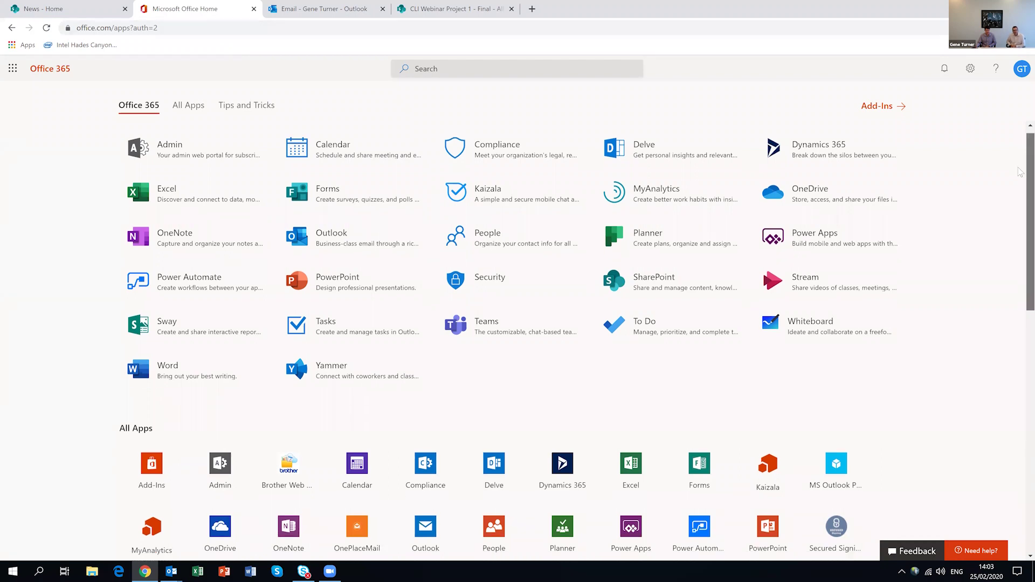
{"action": "mouse_move", "coordinate": [1021, 166]}
{"action": "left_mouse_down"}
{"action": "mouse_move", "coordinate": [1021, 285]}
{"action": "mouse_move", "coordinate": [1021, 162]}
{"action": "left_mouse_up"}
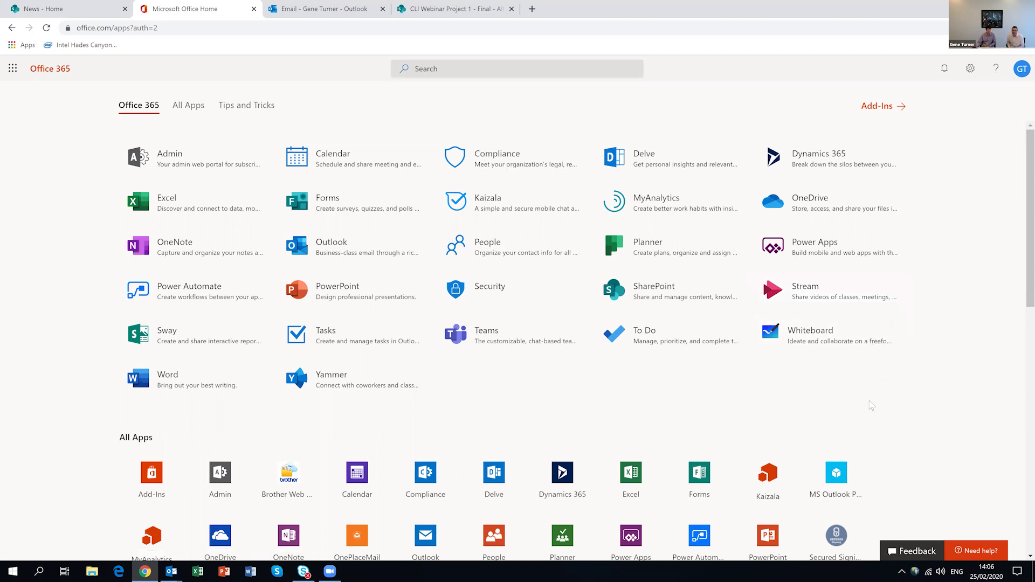
{"action": "mouse_move", "coordinate": [586, 360]}
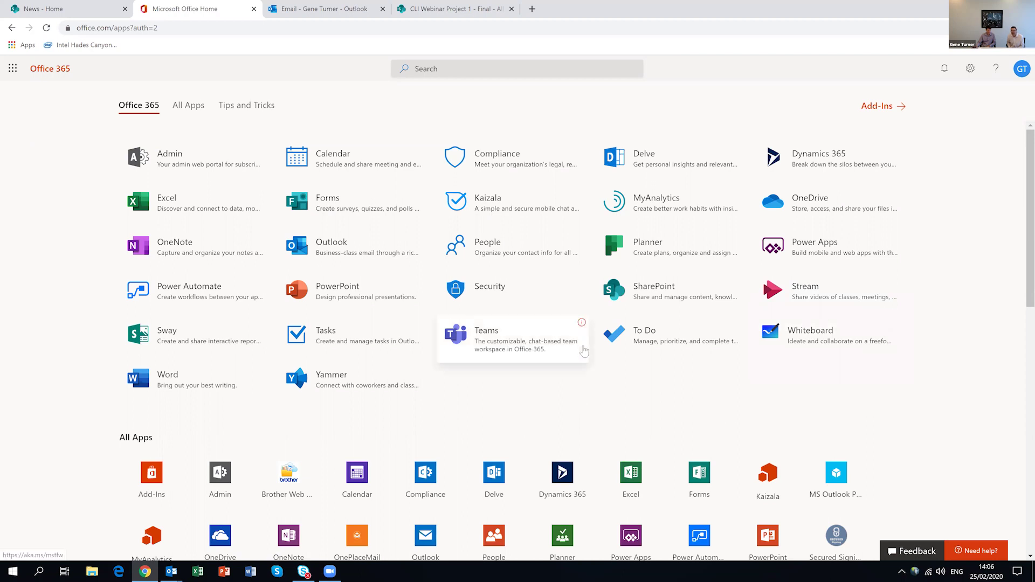
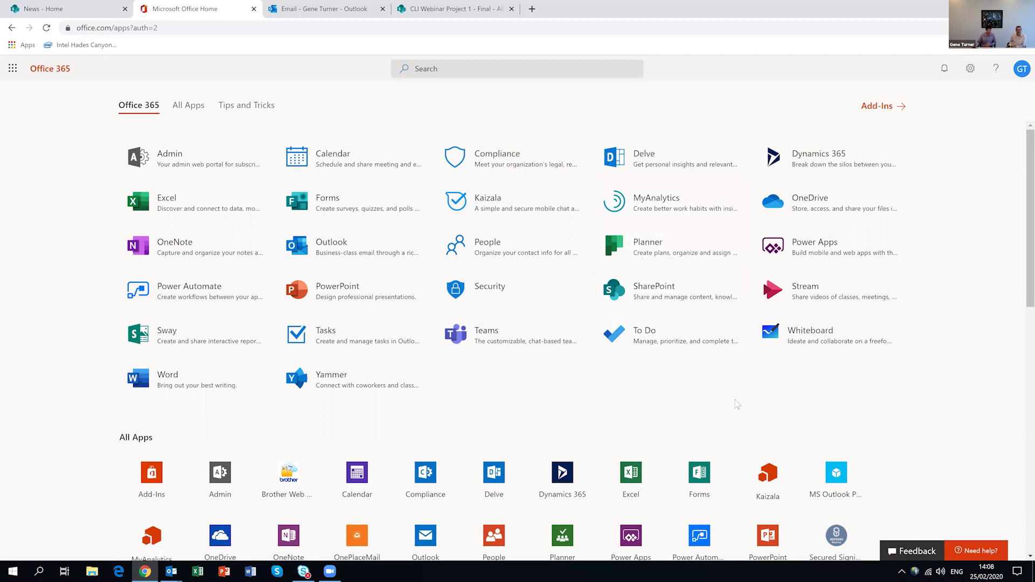
Switch back to the SharePoint News home page browser tab
{"action": "left_click", "coordinate": [80, 9]}
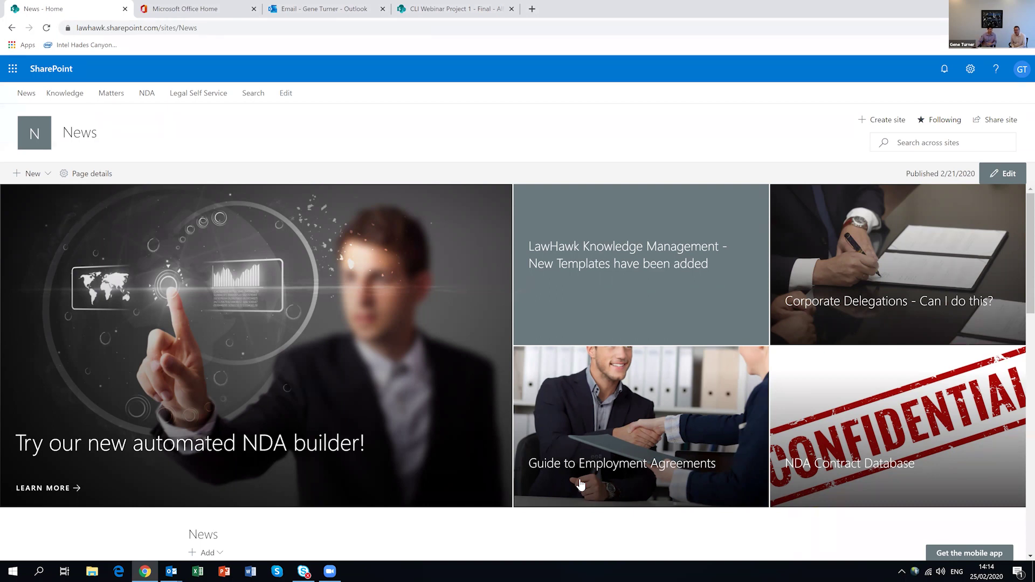
Browse the News home page, then open the Knowledge site and its Guides and Know-How page
{"action": "scroll", "coordinate": [584, 483], "scroll_direction": "down", "scroll_amount": 4}
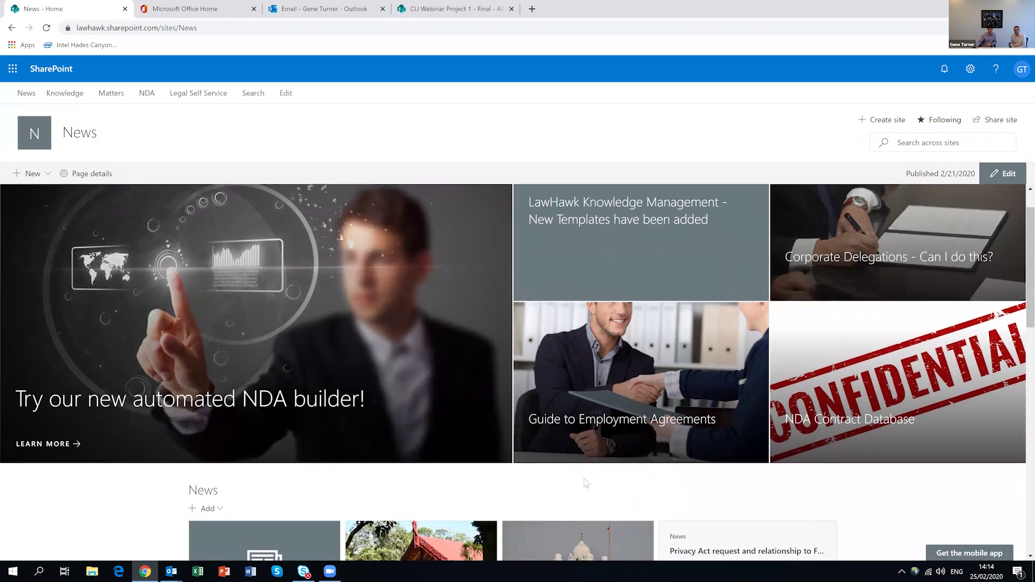
{"action": "scroll", "coordinate": [584, 484], "scroll_direction": "down", "scroll_amount": 2}
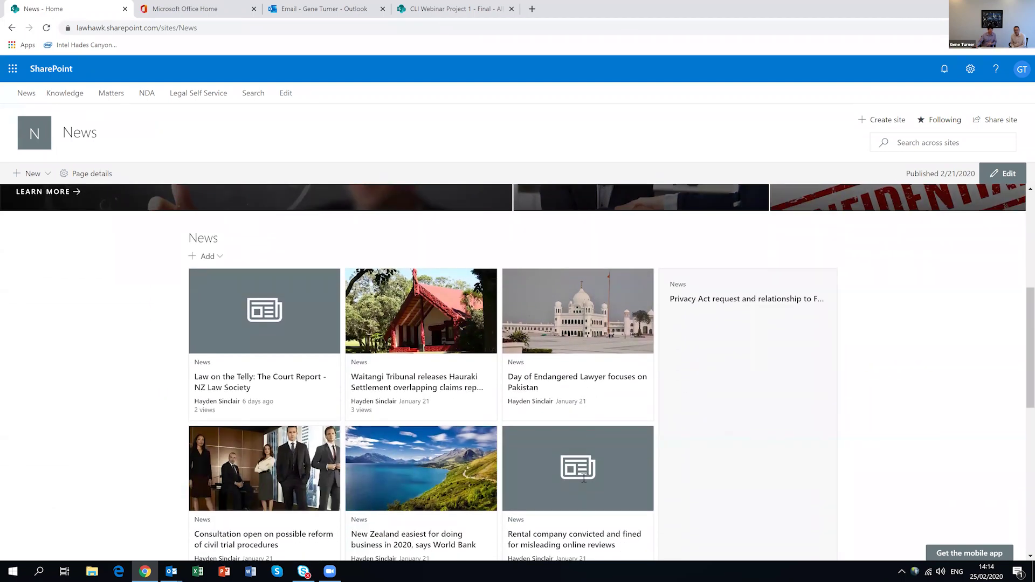
{"action": "scroll", "coordinate": [584, 478], "scroll_direction": "up", "scroll_amount": 1}
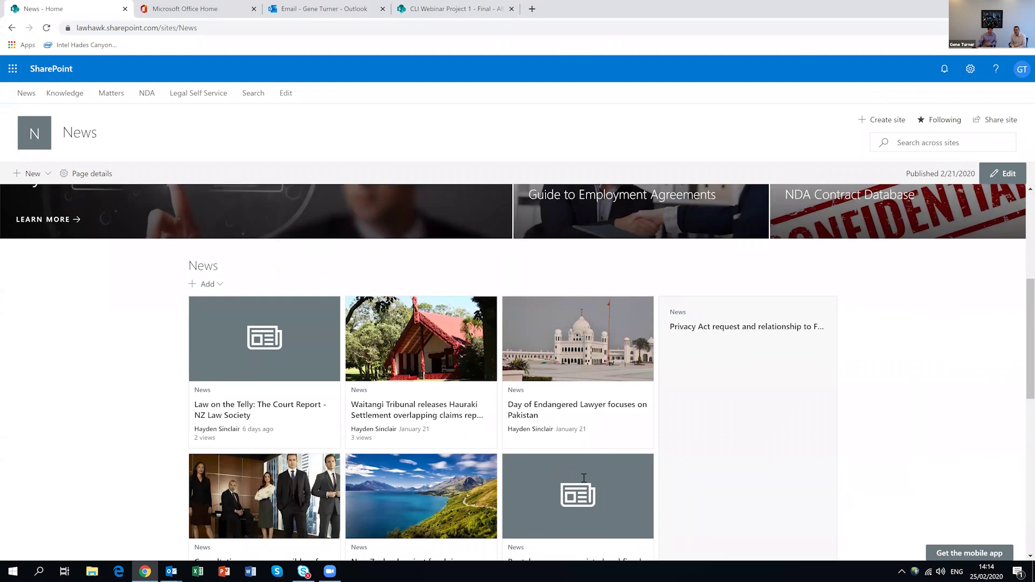
{"action": "scroll", "coordinate": [584, 478], "scroll_direction": "up", "scroll_amount": 1}
{"action": "scroll", "coordinate": [584, 480], "scroll_direction": "up", "scroll_amount": 3}
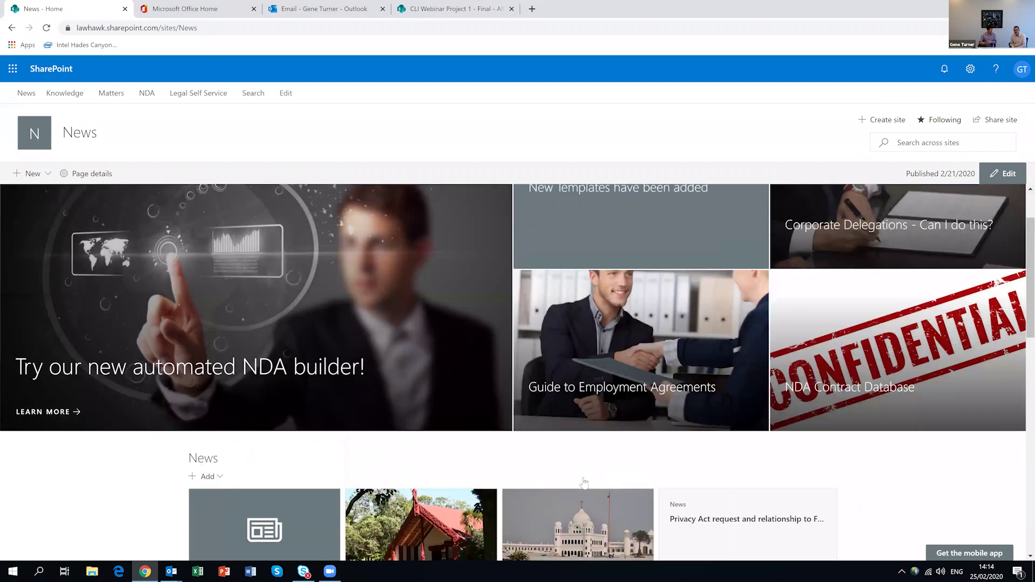
{"action": "scroll", "coordinate": [584, 482], "scroll_direction": "up", "scroll_amount": 1}
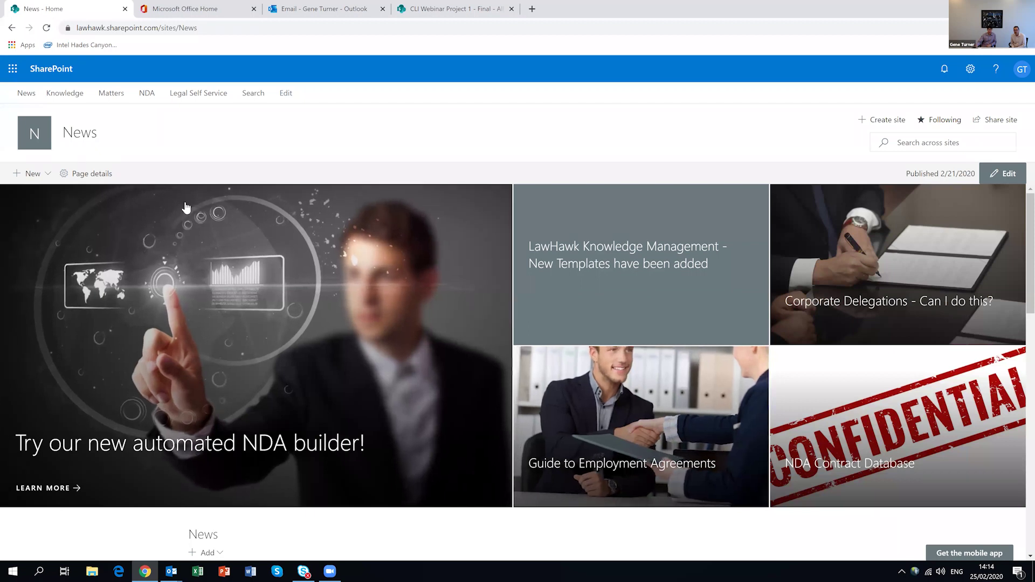
{"action": "left_click", "coordinate": [66, 96]}
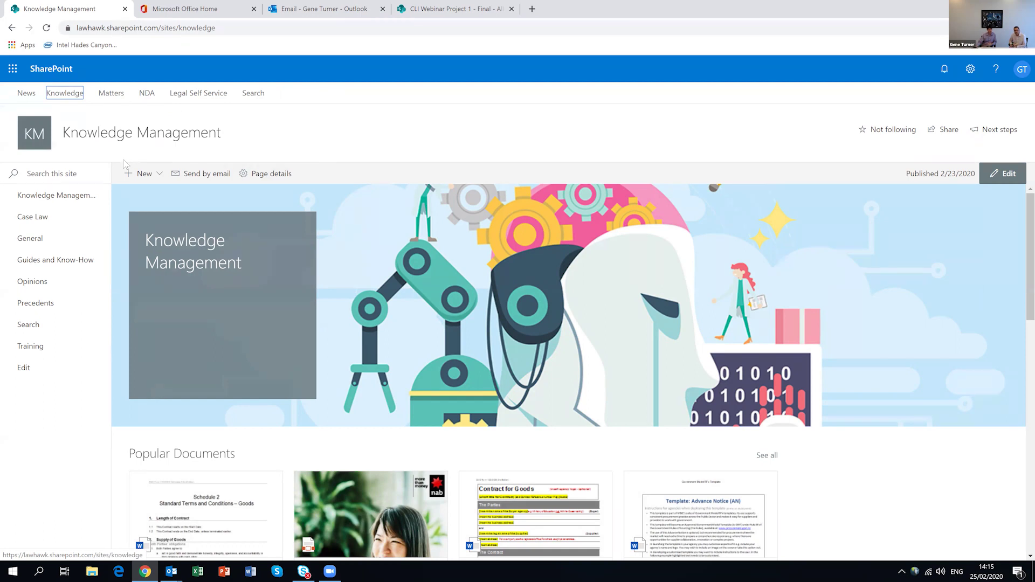
{"action": "left_click", "coordinate": [48, 267]}
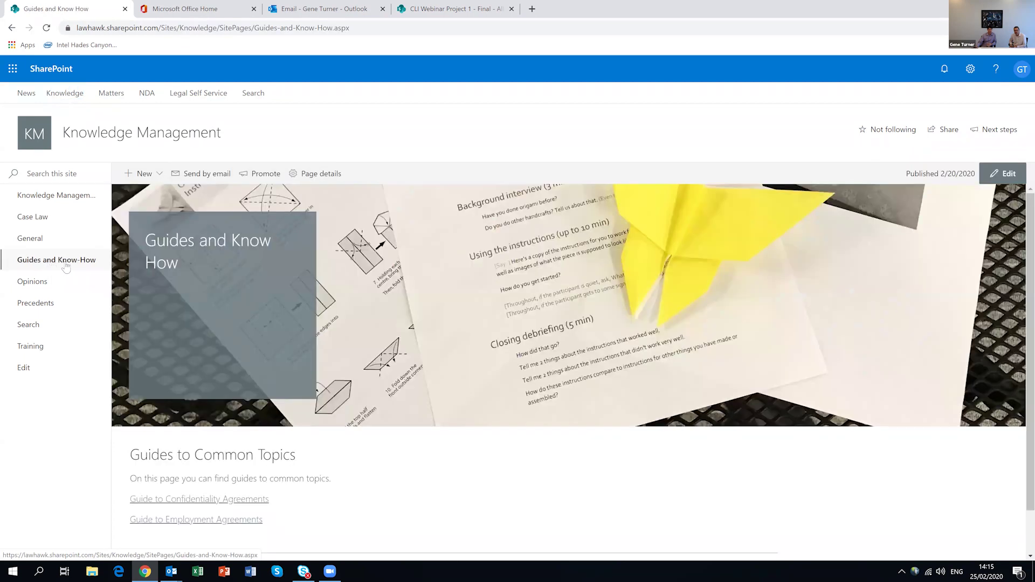
Read the Guide to Confidentiality Agreements article, then open the empty Opinions library
{"action": "left_click", "coordinate": [145, 498]}
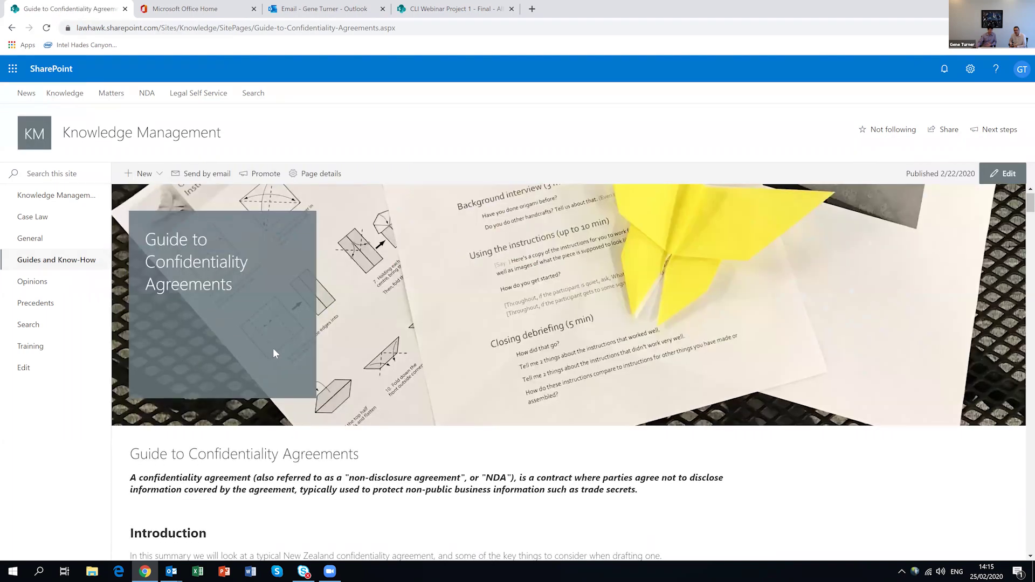
{"action": "scroll", "coordinate": [273, 349], "scroll_direction": "down", "scroll_amount": 2}
{"action": "scroll", "coordinate": [274, 350], "scroll_direction": "down", "scroll_amount": 2}
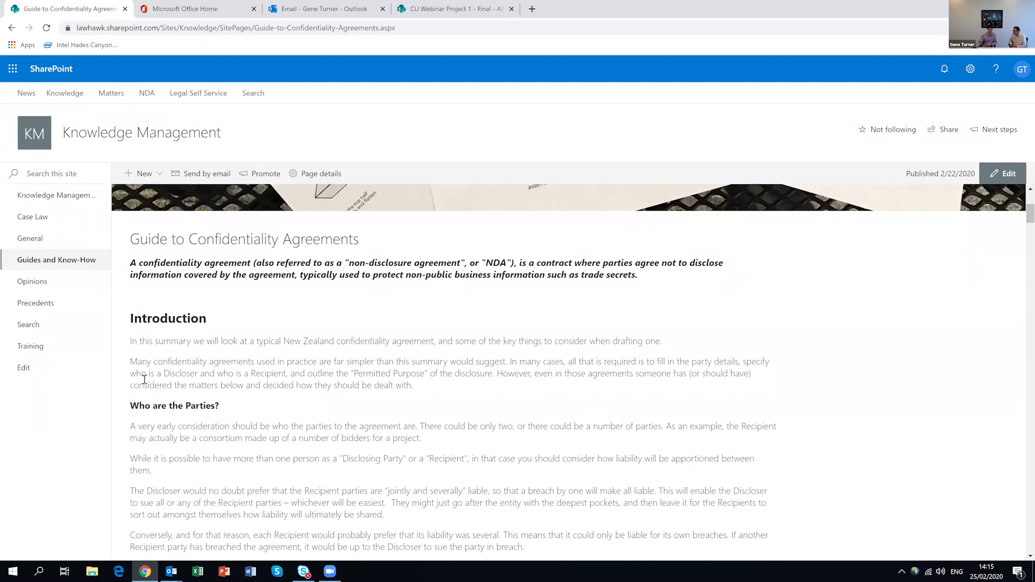
{"action": "left_click", "coordinate": [38, 285]}
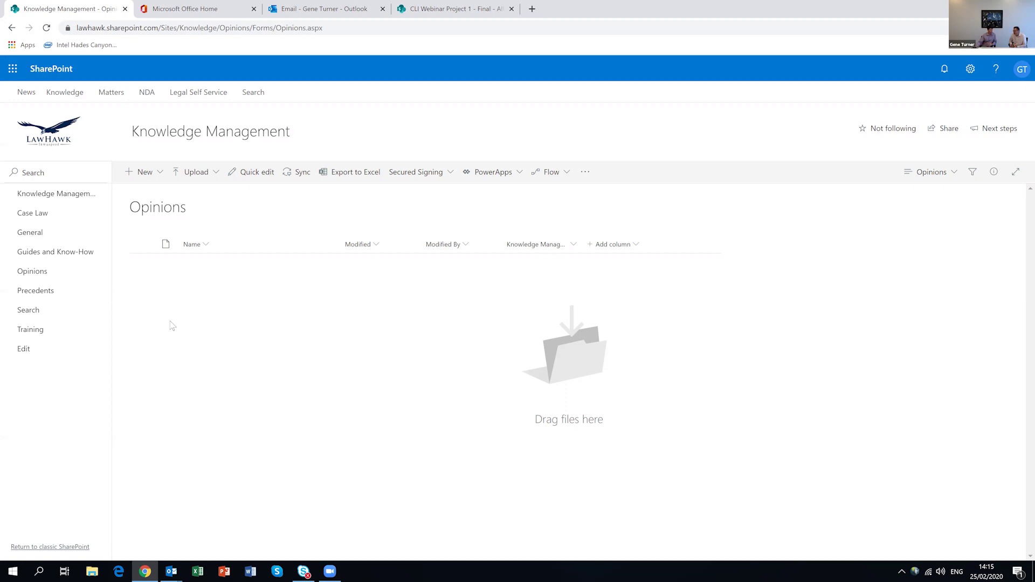
Look through the Precedents library, then open the Training page with the Wills and Enduring Powers of Attorney section
{"action": "left_click", "coordinate": [47, 298]}
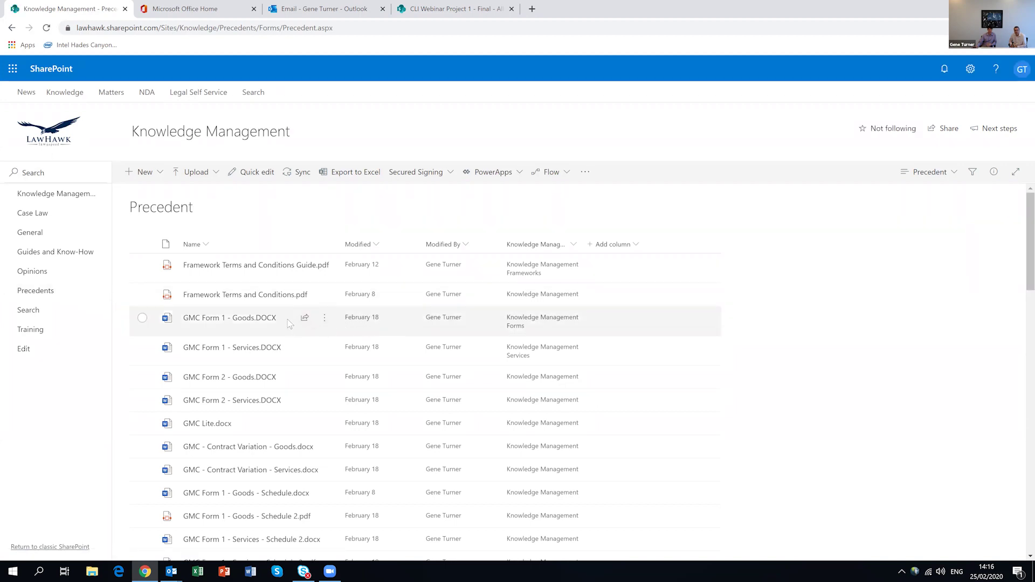
{"action": "mouse_move", "coordinate": [289, 323]}
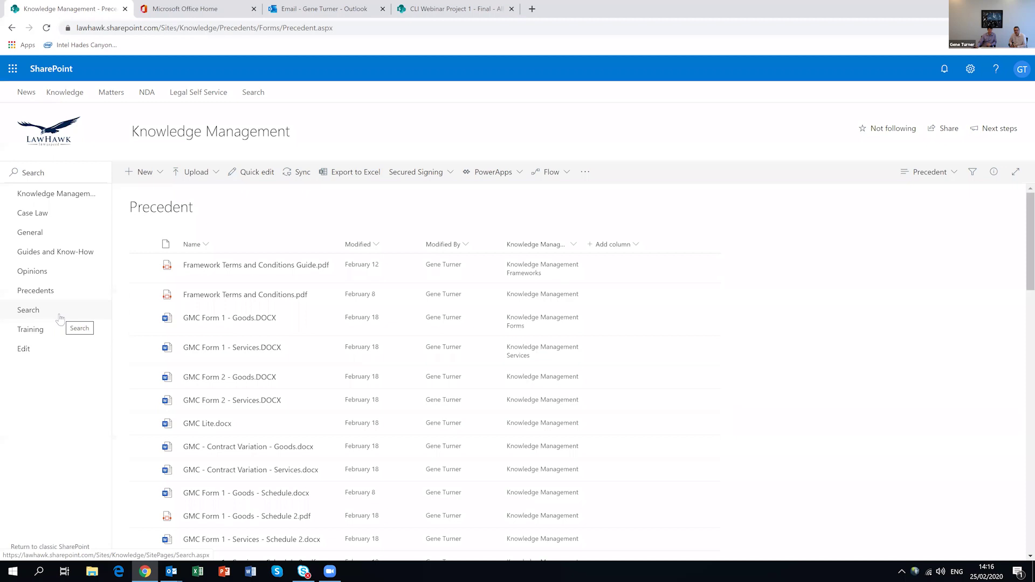
{"action": "left_click", "coordinate": [57, 335]}
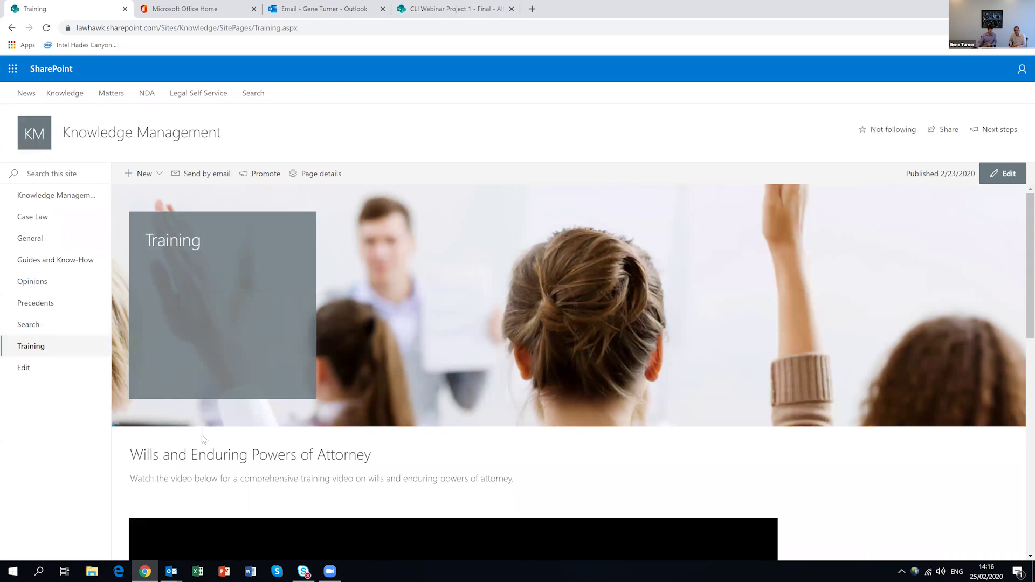
{"action": "scroll", "coordinate": [203, 433], "scroll_direction": "down", "scroll_amount": 1}
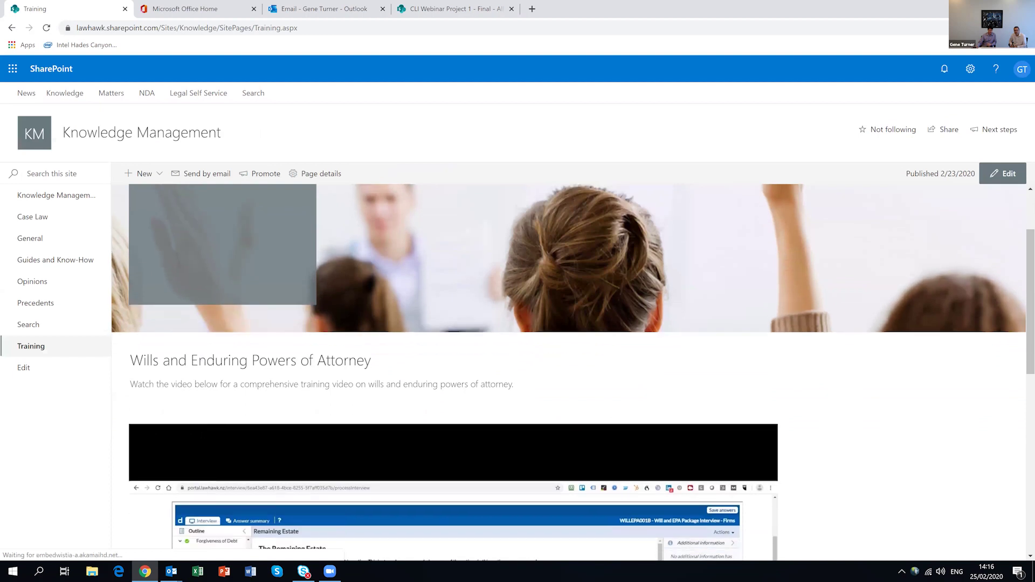
Scroll down to the Training page's embedded video, then go to the Matters site
{"action": "scroll", "coordinate": [202, 435], "scroll_direction": "down", "scroll_amount": 2}
{"action": "scroll", "coordinate": [203, 435], "scroll_direction": "down", "scroll_amount": 2}
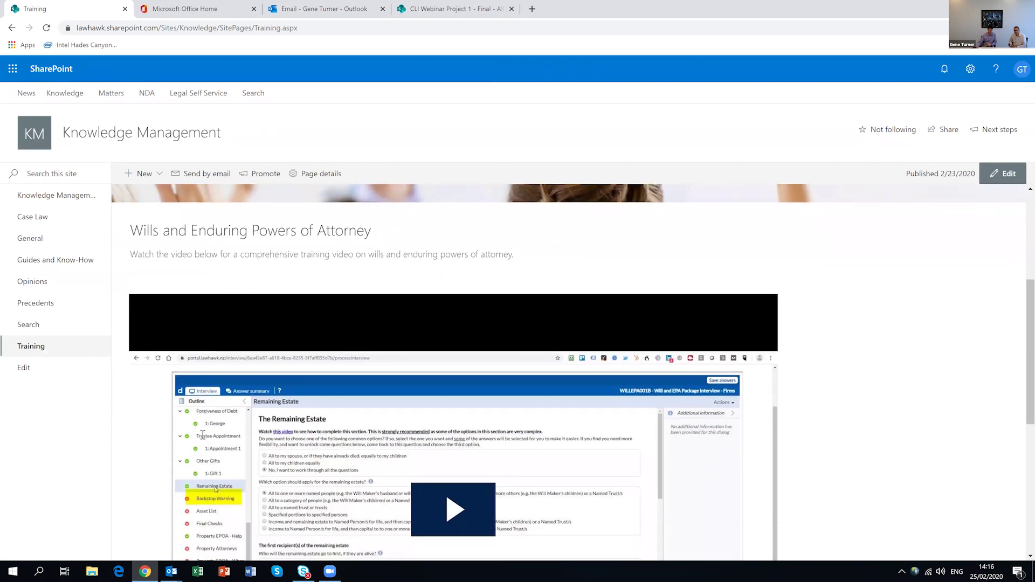
{"action": "scroll", "coordinate": [203, 436], "scroll_direction": "down", "scroll_amount": 2}
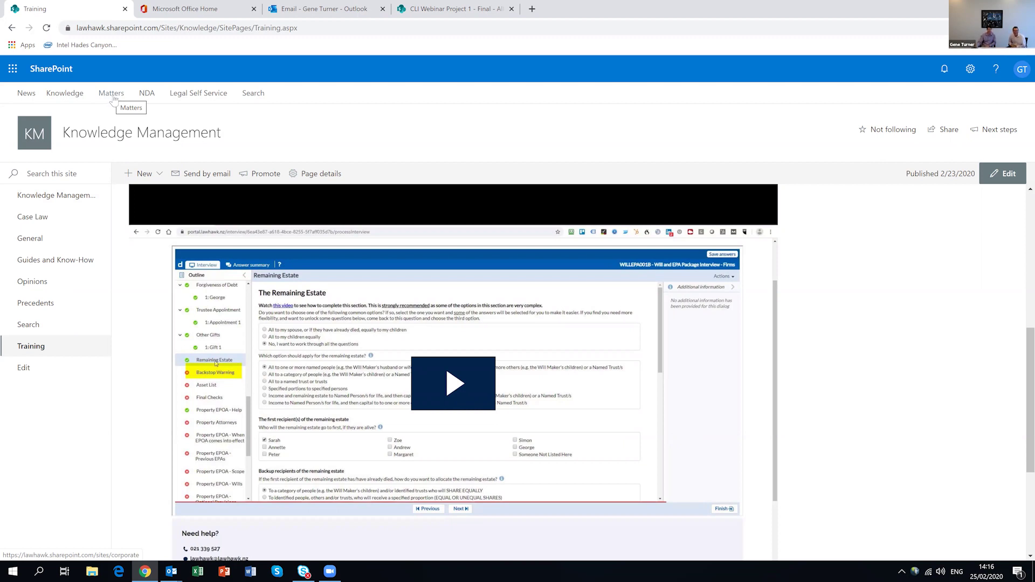
{"action": "left_click", "coordinate": [111, 96]}
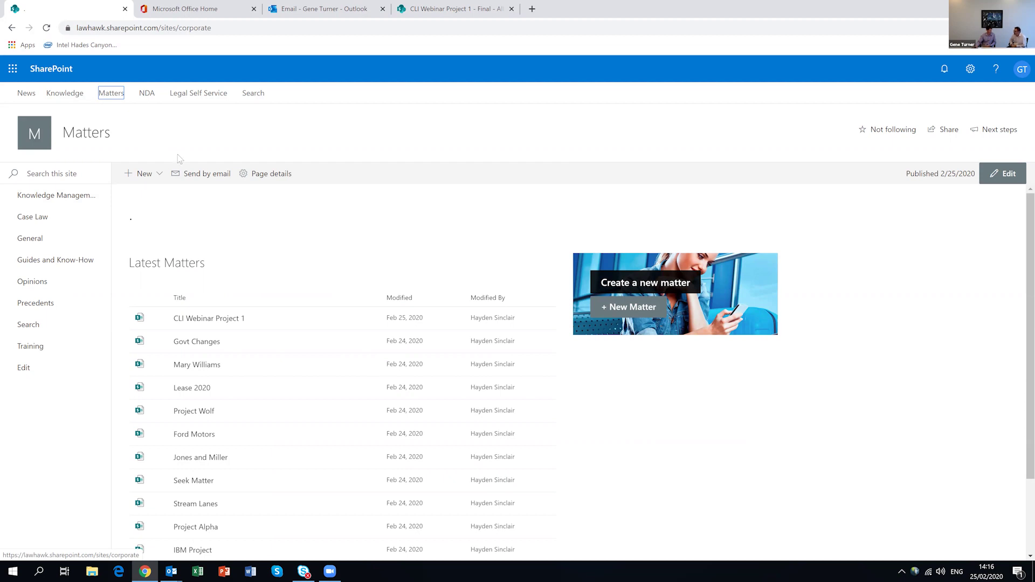
Open Project Matters, expand CLI Webinar Project 1, and start a new project matter
{"action": "left_click", "coordinate": [115, 99]}
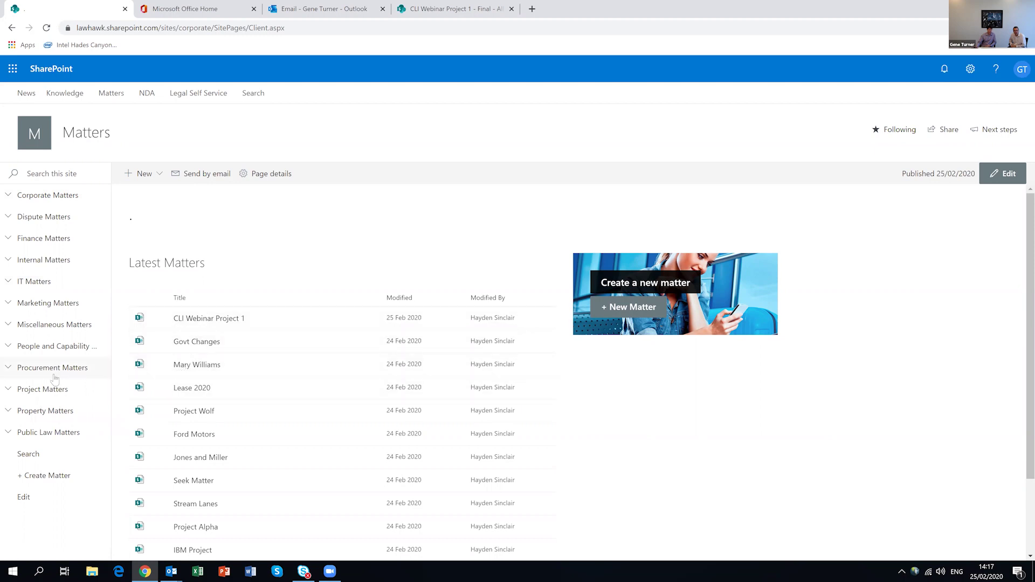
{"action": "left_click", "coordinate": [56, 397]}
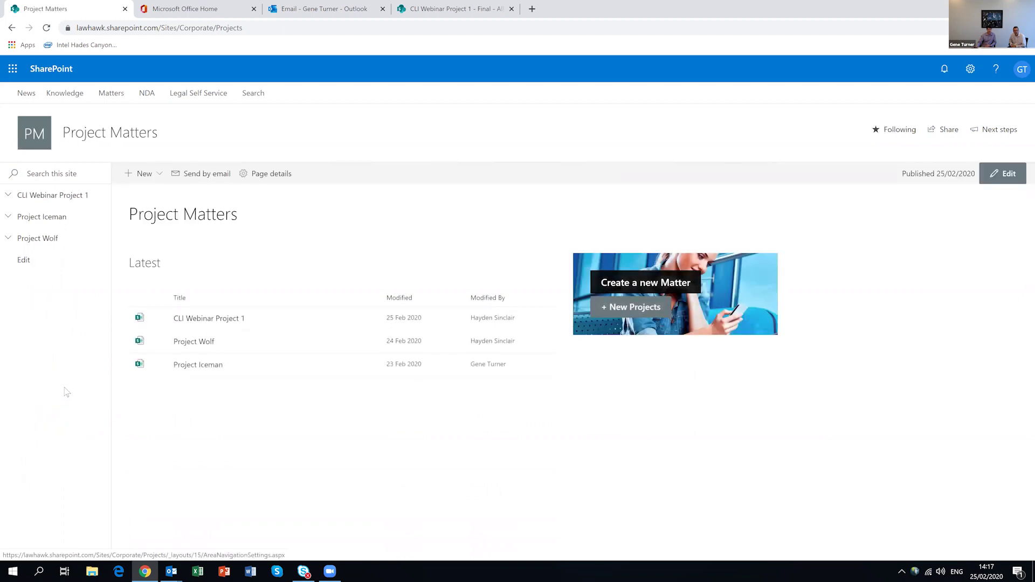
{"action": "left_click", "coordinate": [8, 195]}
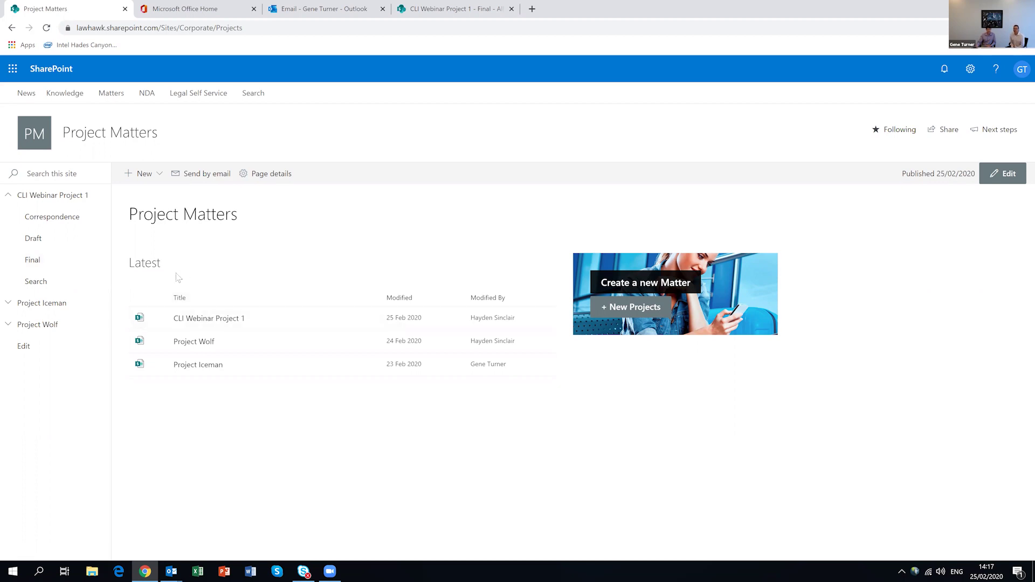
{"action": "left_click", "coordinate": [642, 309]}
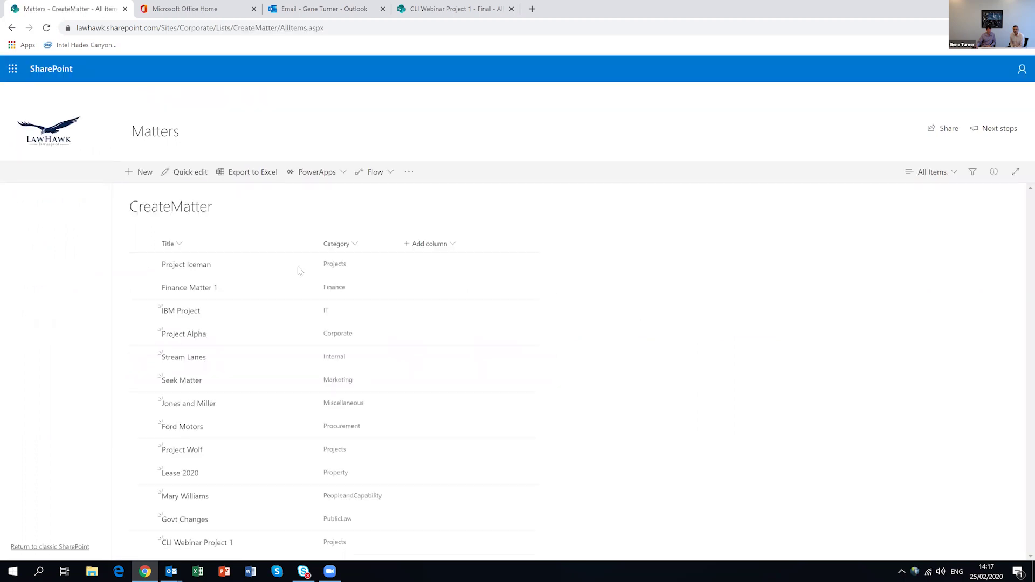
Create a CreateMatter item titled 'CLI Webinar 2' with category Projects and save it
{"action": "left_click", "coordinate": [139, 173]}
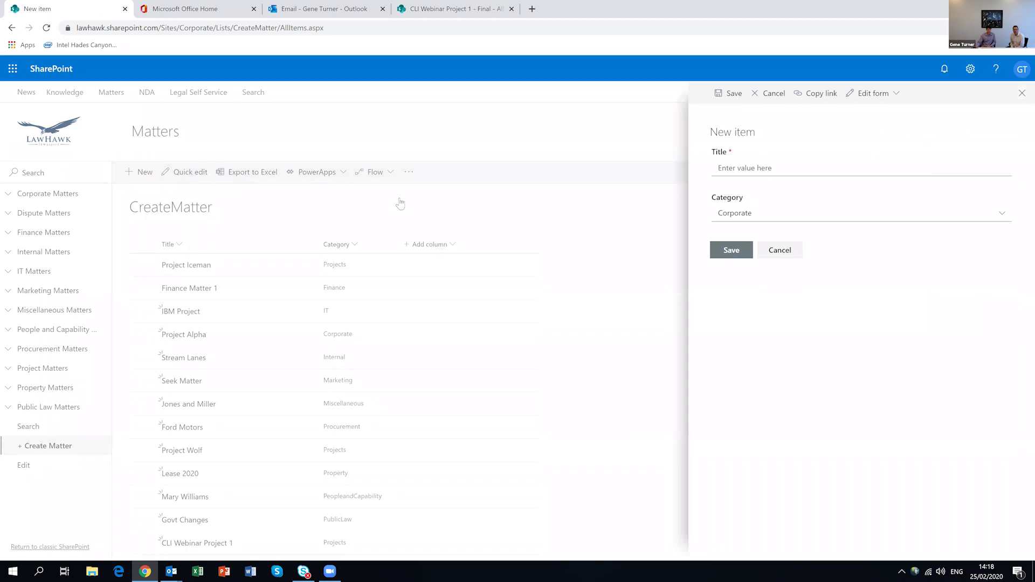
{"action": "left_click", "coordinate": [749, 167]}
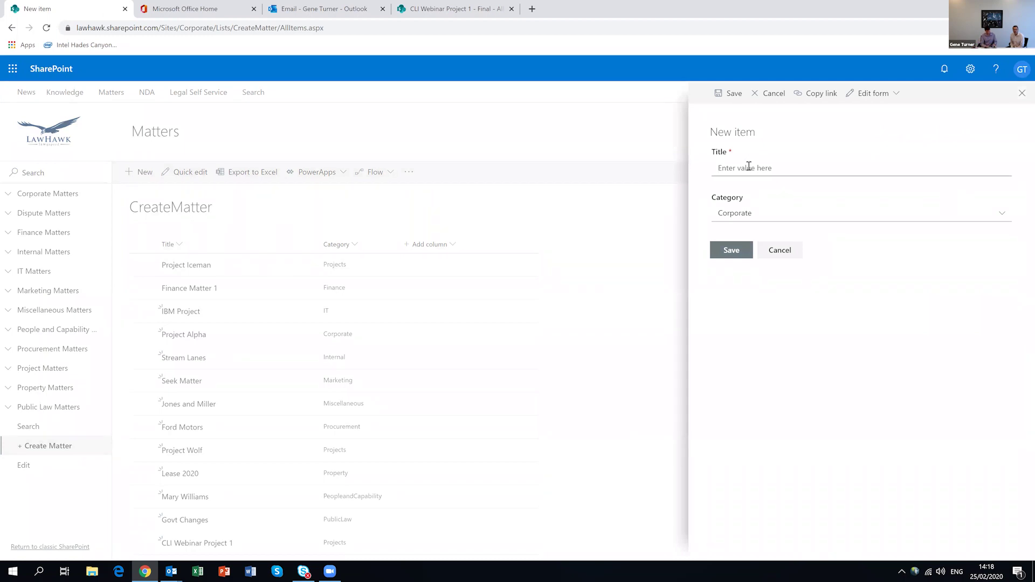
{"action": "type", "text": "CLI Webinar 2"}
{"action": "key", "text": "Tab"}
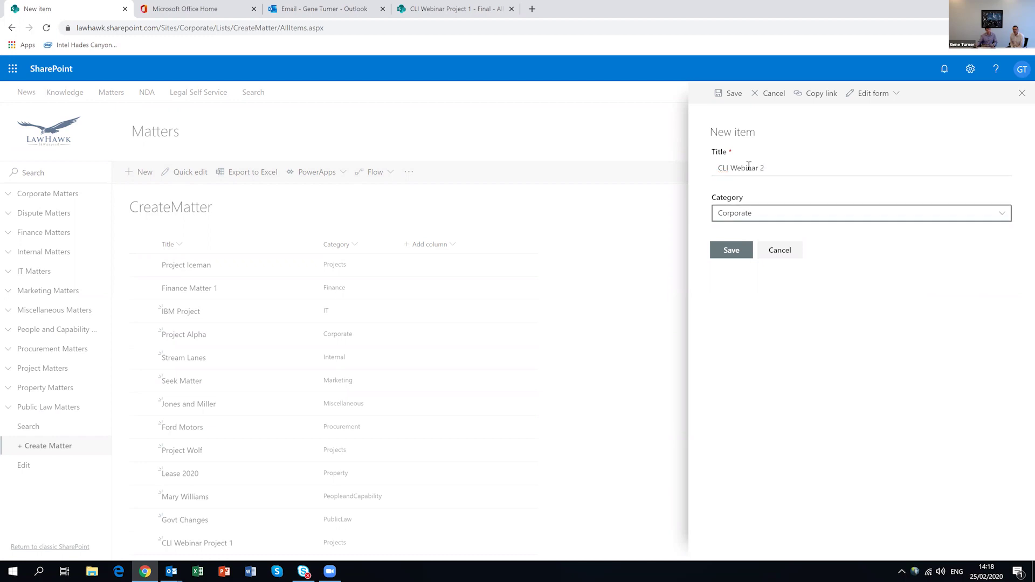
{"action": "left_click", "coordinate": [770, 219]}
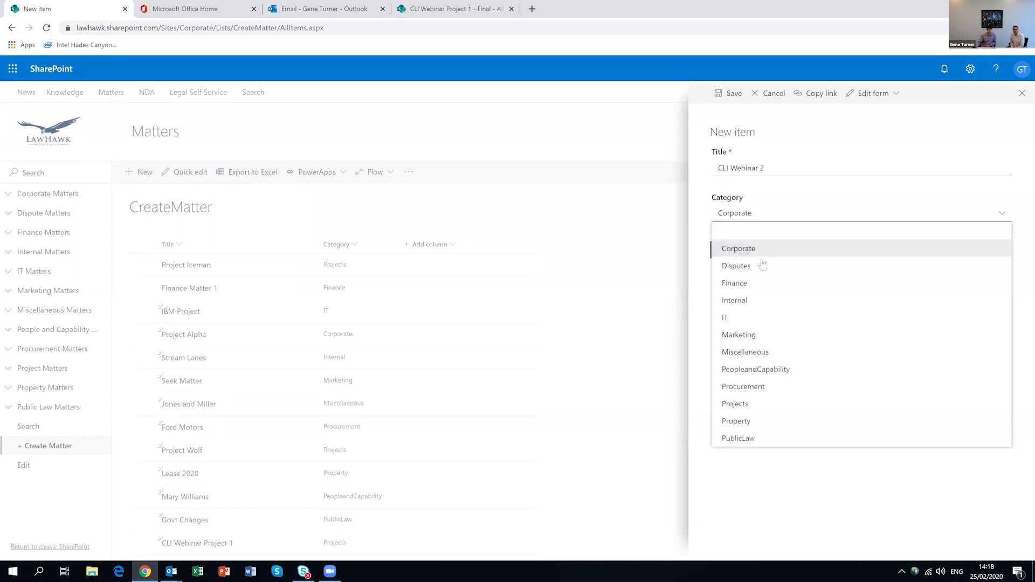
{"action": "left_click", "coordinate": [740, 404]}
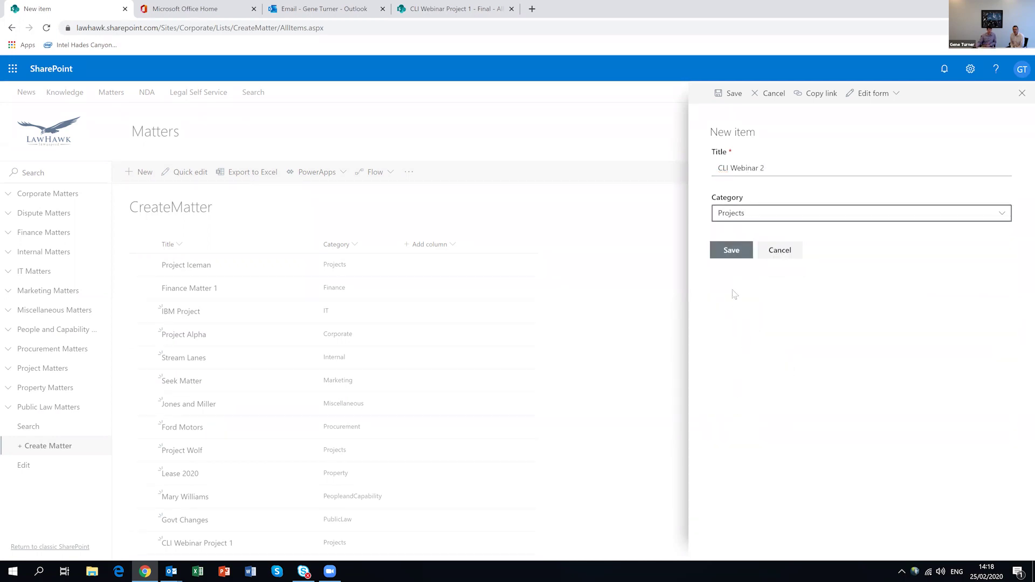
{"action": "left_click", "coordinate": [735, 250]}
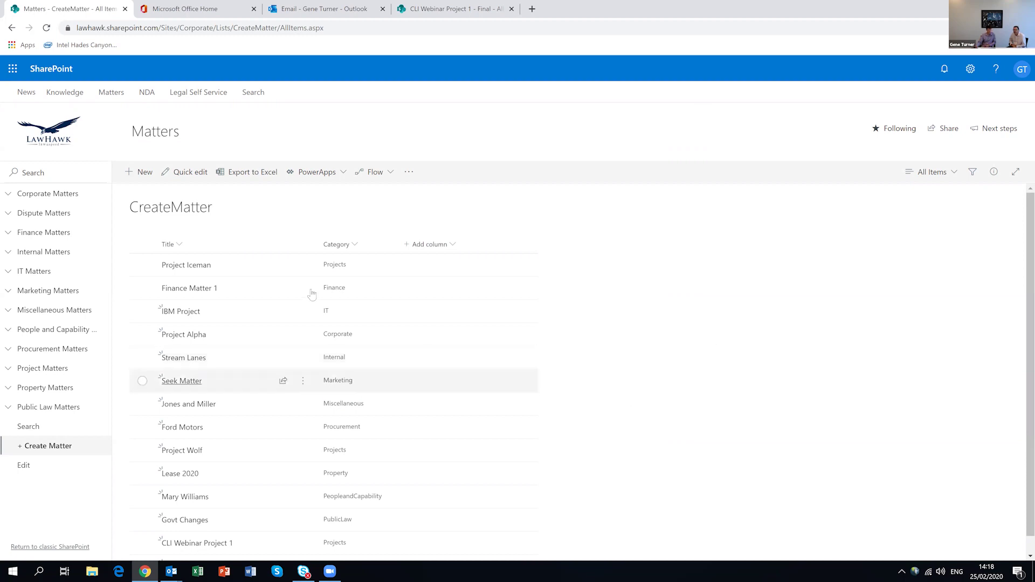
Expand Project Matters, then go to the NDA site and open its full NDA List
{"action": "left_click", "coordinate": [9, 370]}
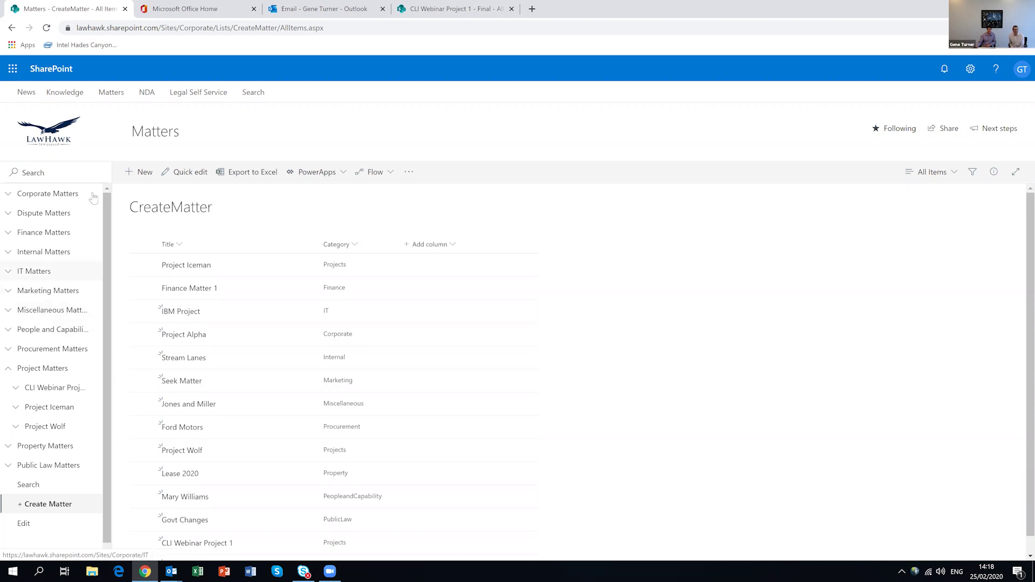
{"action": "left_click", "coordinate": [148, 98]}
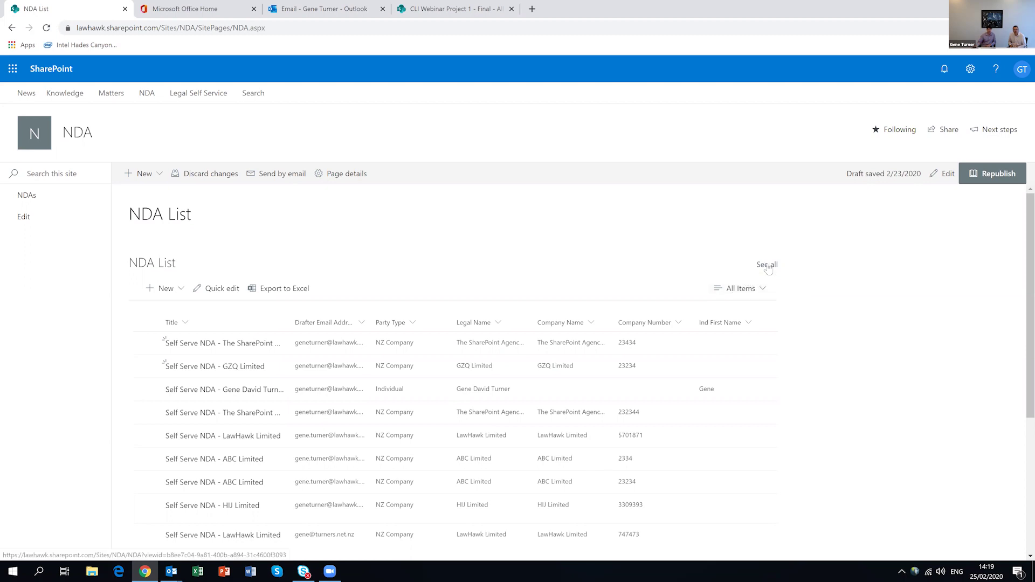
{"action": "left_click", "coordinate": [767, 265]}
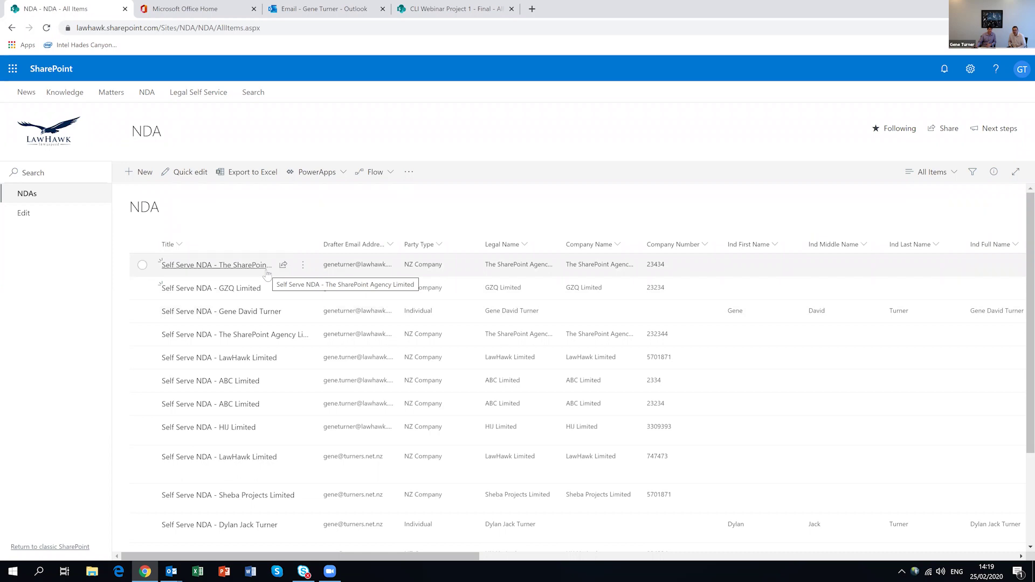
Go to the Legal Self Service site and open the Request Your Own Delegations page
{"action": "left_click", "coordinate": [195, 97]}
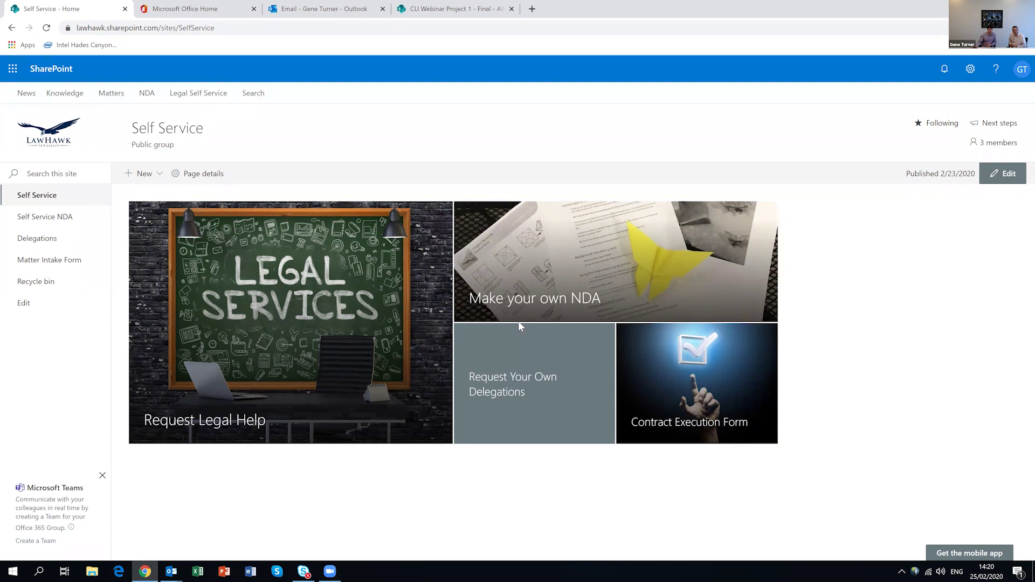
{"action": "left_click", "coordinate": [517, 376]}
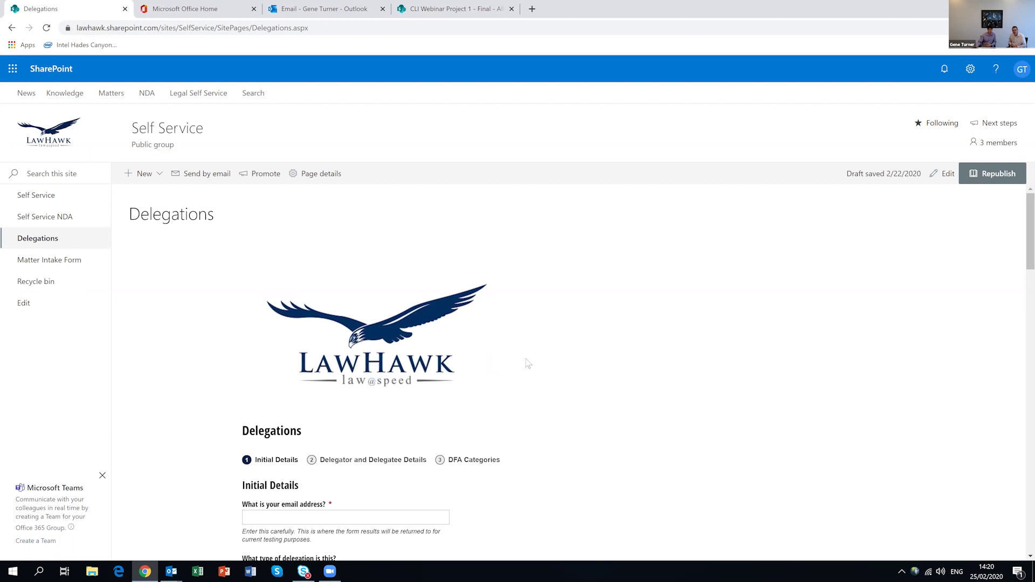
Enter the requester's email address, choose Delegation for a new person, and continue
{"action": "scroll", "coordinate": [528, 364], "scroll_direction": "down", "scroll_amount": 3}
{"action": "left_click", "coordinate": [323, 356]}
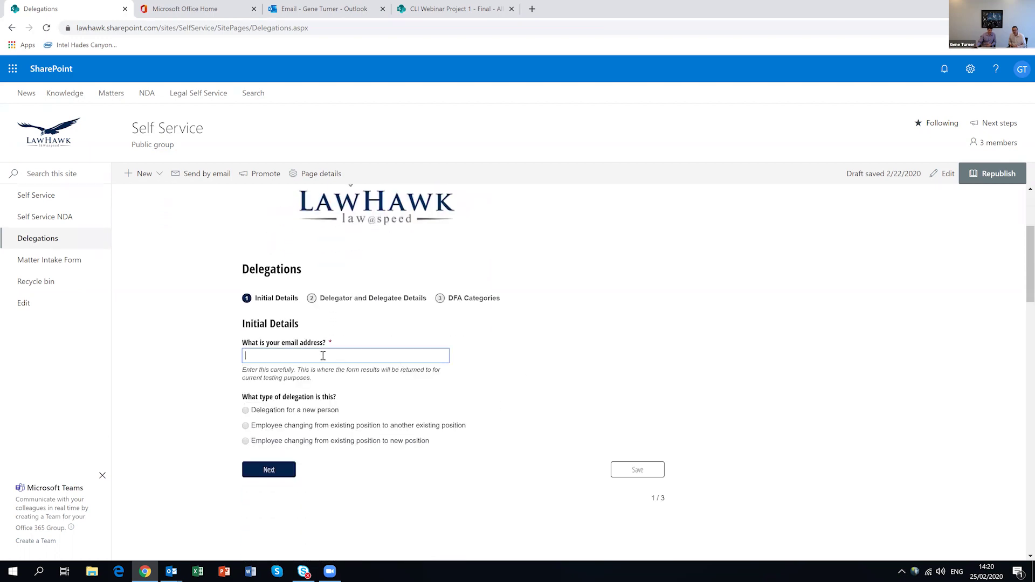
{"action": "key", "text": "Tab"}
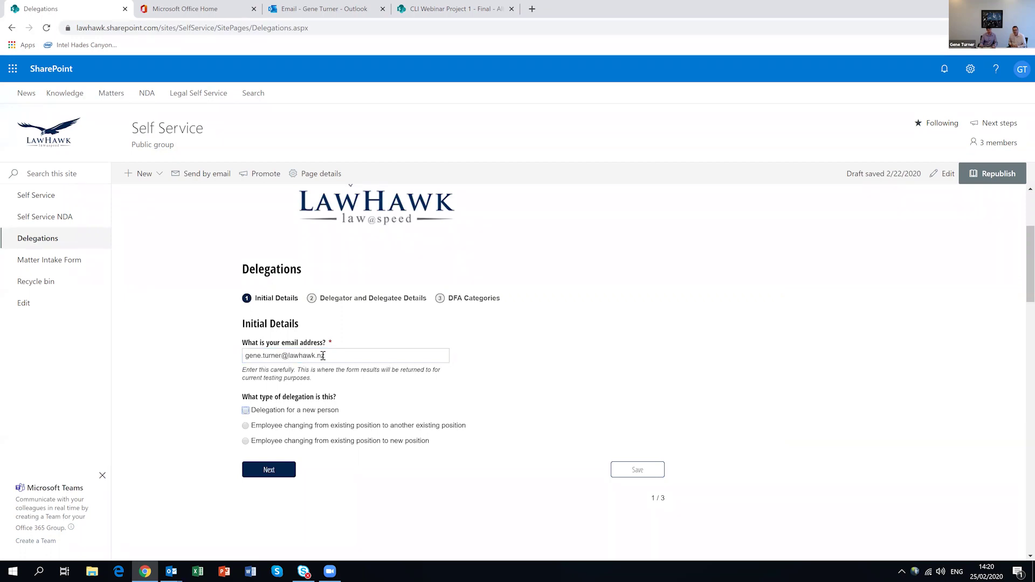
{"action": "key", "text": "space"}
{"action": "left_click", "coordinate": [270, 471]}
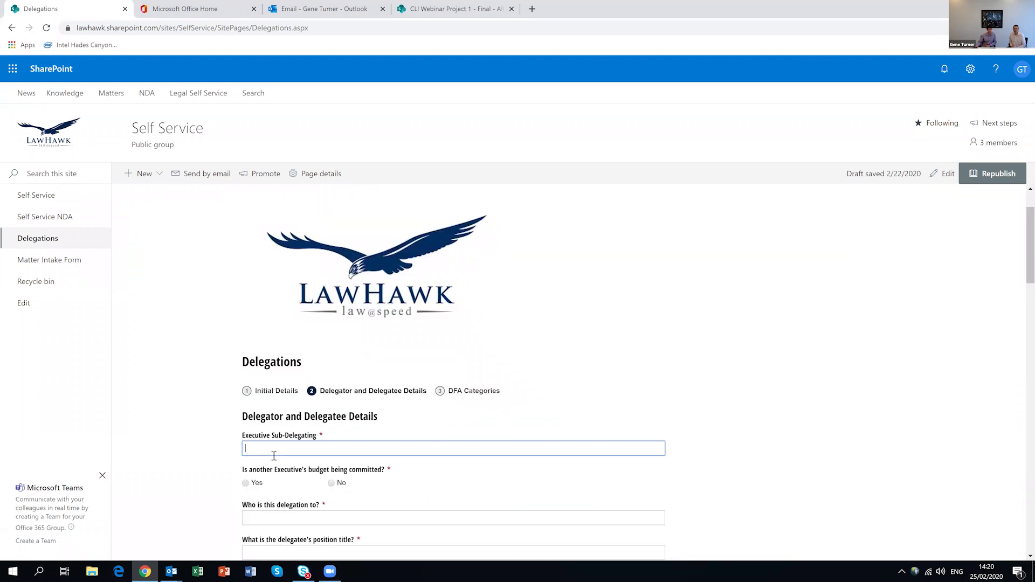
Enter the executive's name, answer No to budget commitment, and name the delegatee with title Manager
{"action": "key", "text": "Tab"}
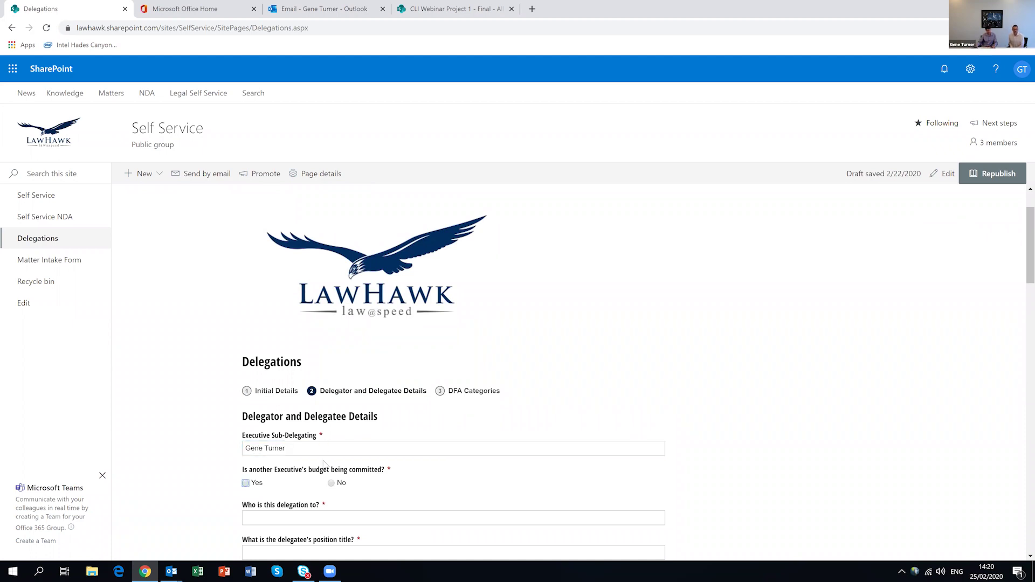
{"action": "left_click", "coordinate": [345, 484]}
{"action": "left_click", "coordinate": [307, 516]}
{"action": "key", "text": "Tab"}
{"action": "type", "text": "Manager"}
Enter '[TBA]' as the sub-delegation reason and advance to the DFA Categories step
{"action": "scroll", "coordinate": [305, 514], "scroll_direction": "down", "scroll_amount": 4}
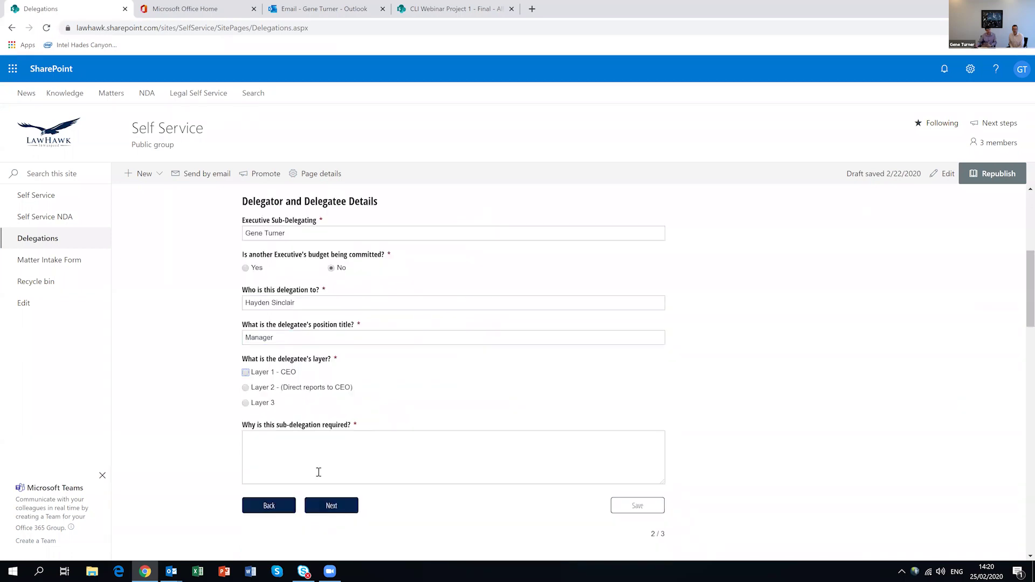
{"action": "left_click", "coordinate": [286, 447]}
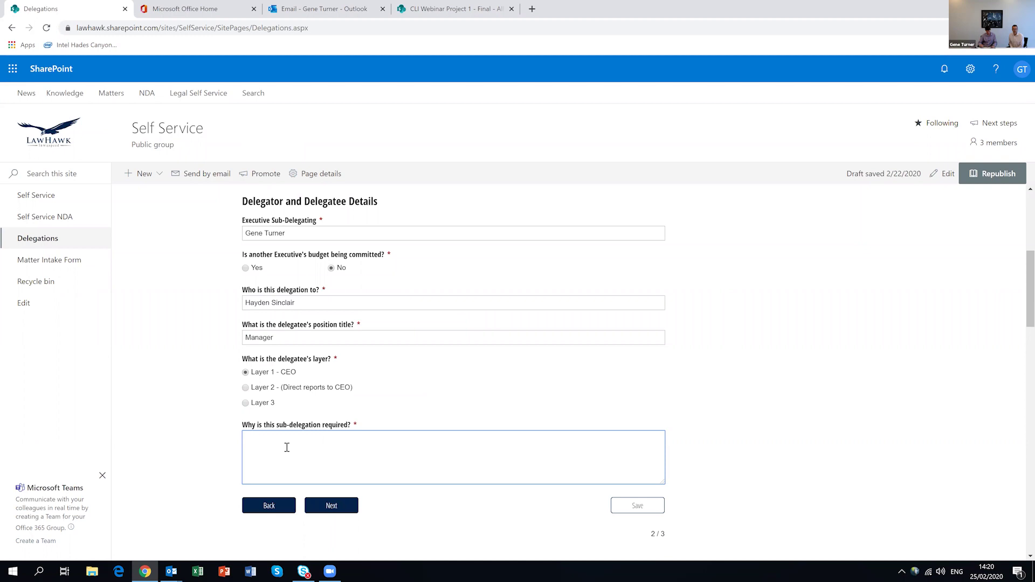
{"action": "type", "text": "[TBA]"}
{"action": "key", "text": "Tab"}
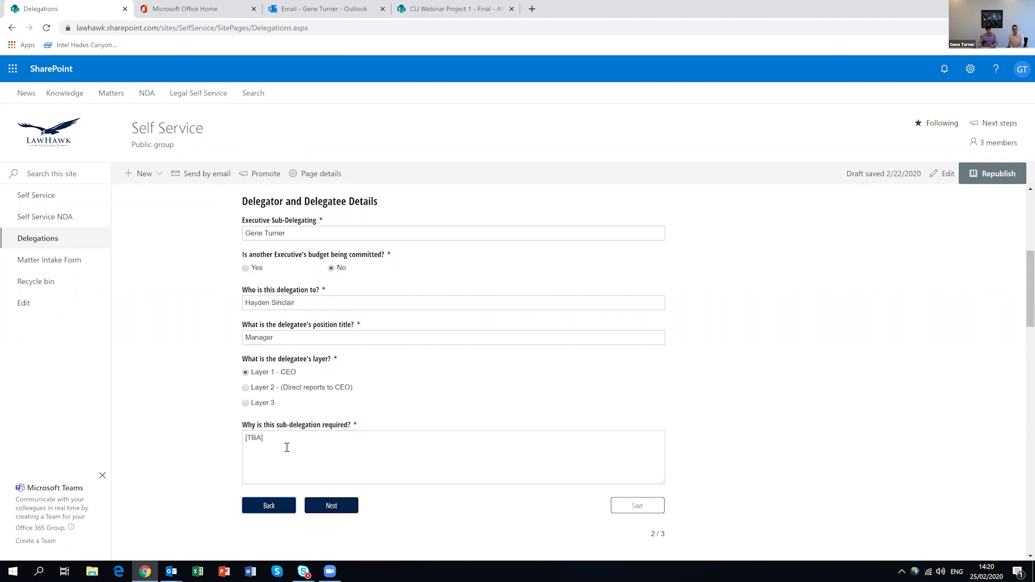
{"action": "left_click", "coordinate": [347, 511]}
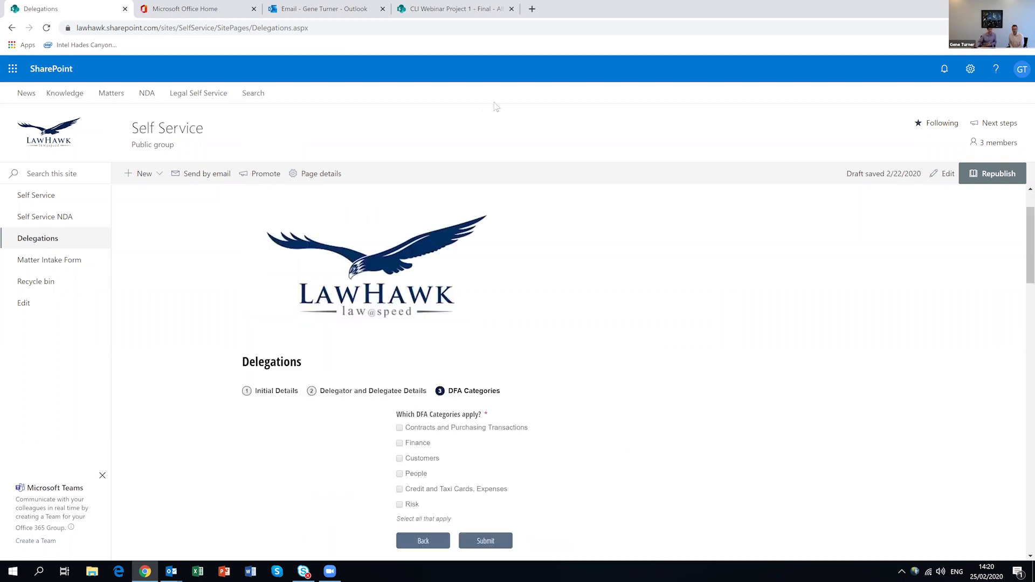
Tick Contracts and Purchasing Transactions and the Customers category, then go to the Contracts and Purchasing step
{"action": "scroll", "coordinate": [297, 369], "scroll_direction": "down", "scroll_amount": 1}
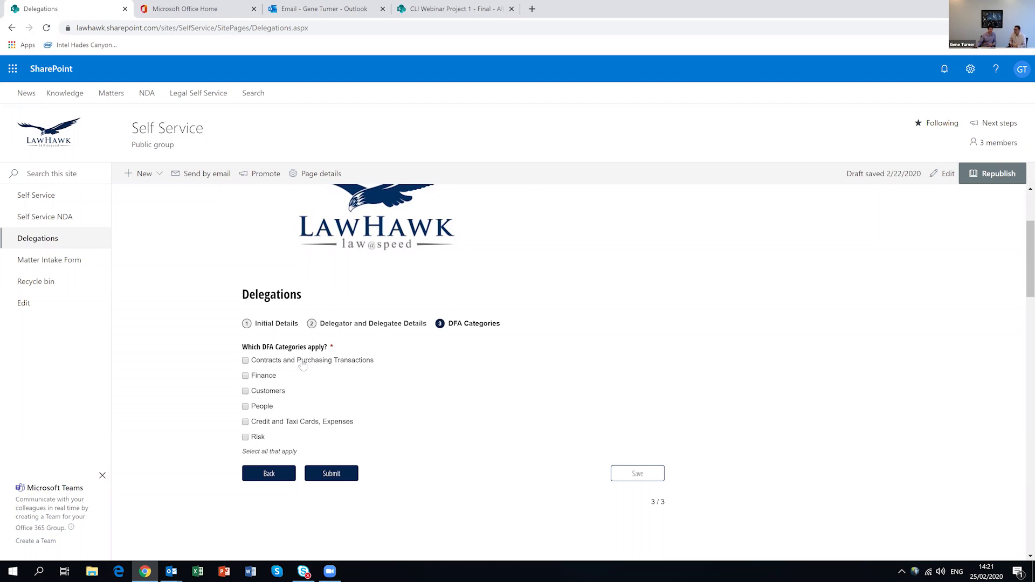
{"action": "left_click", "coordinate": [298, 364]}
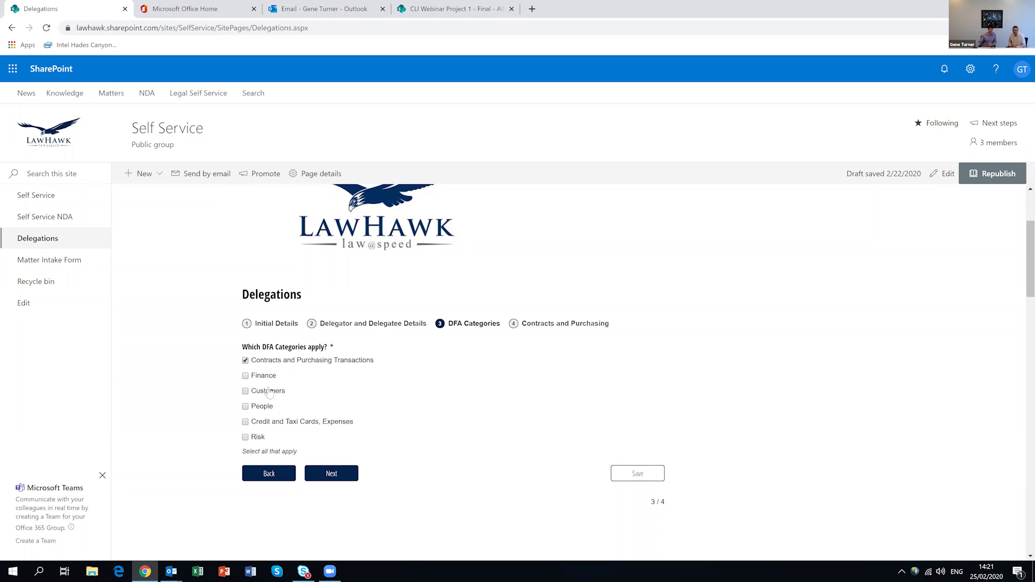
{"action": "left_click", "coordinate": [269, 392]}
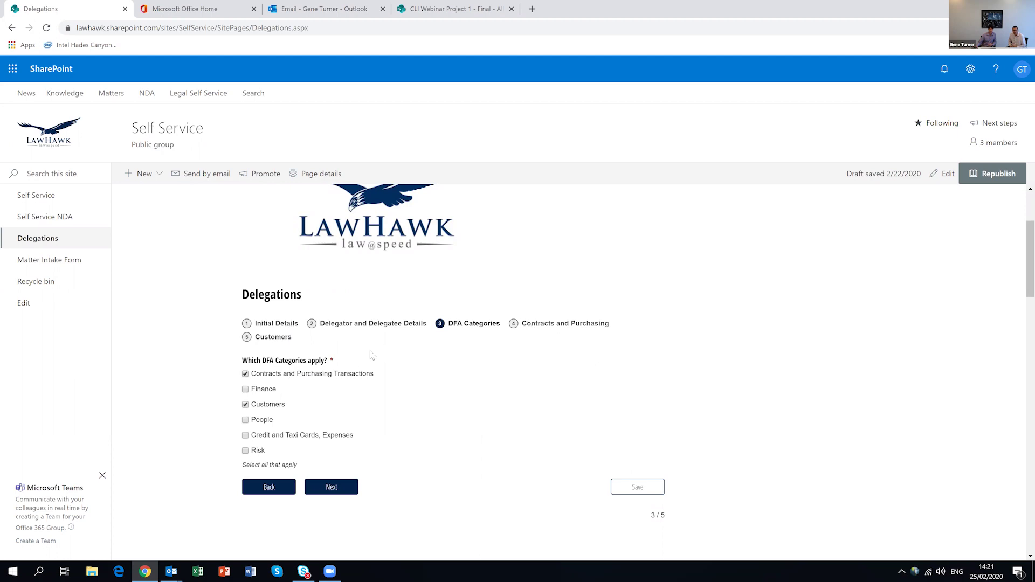
{"action": "left_click", "coordinate": [341, 488]}
Choose Standard Form Customer Contracts, enter a 100000 DFA amount, and confirm it is within the executive's limit
{"action": "scroll", "coordinate": [292, 354], "scroll_direction": "down", "scroll_amount": 5}
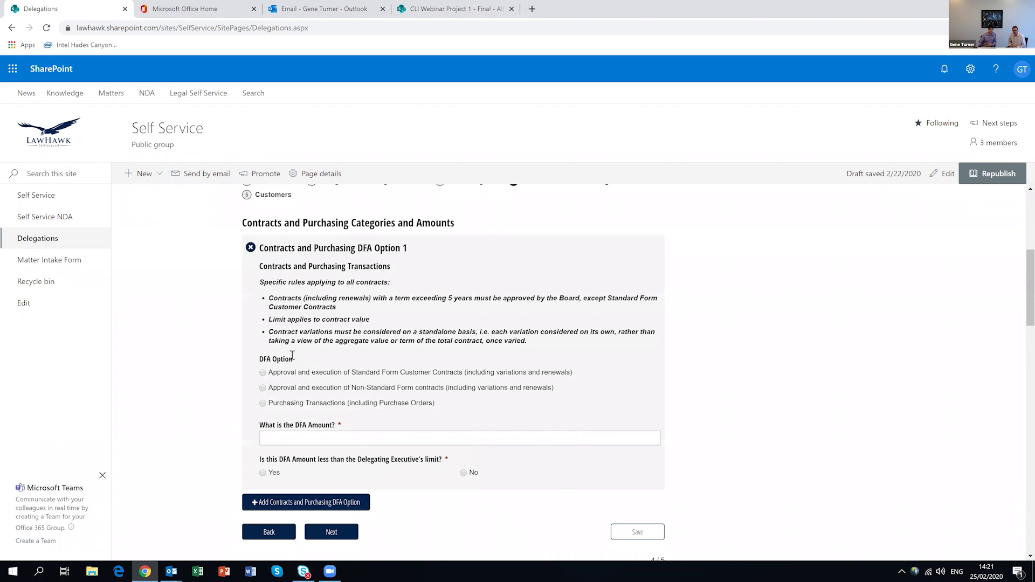
{"action": "left_click", "coordinate": [263, 373]}
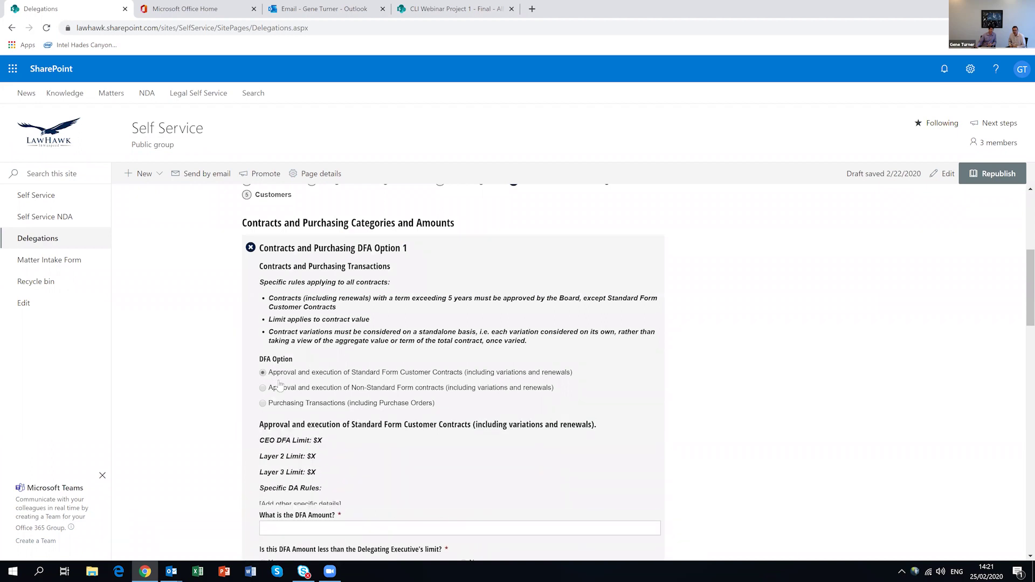
{"action": "scroll", "coordinate": [289, 444], "scroll_direction": "down", "scroll_amount": 1}
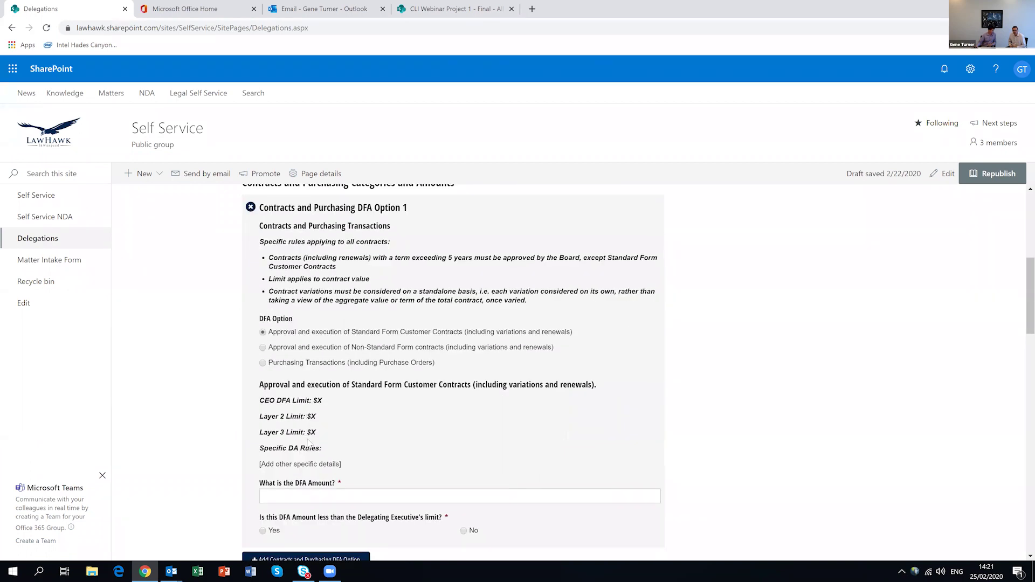
{"action": "left_click", "coordinate": [304, 496]}
{"action": "type", "text": "100000"}
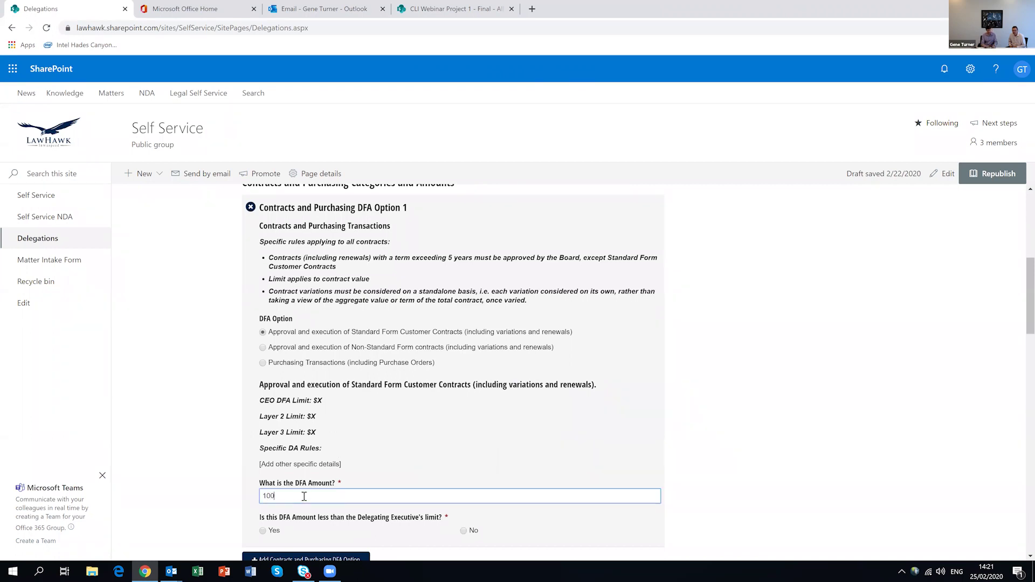
{"action": "key", "text": "Tab"}
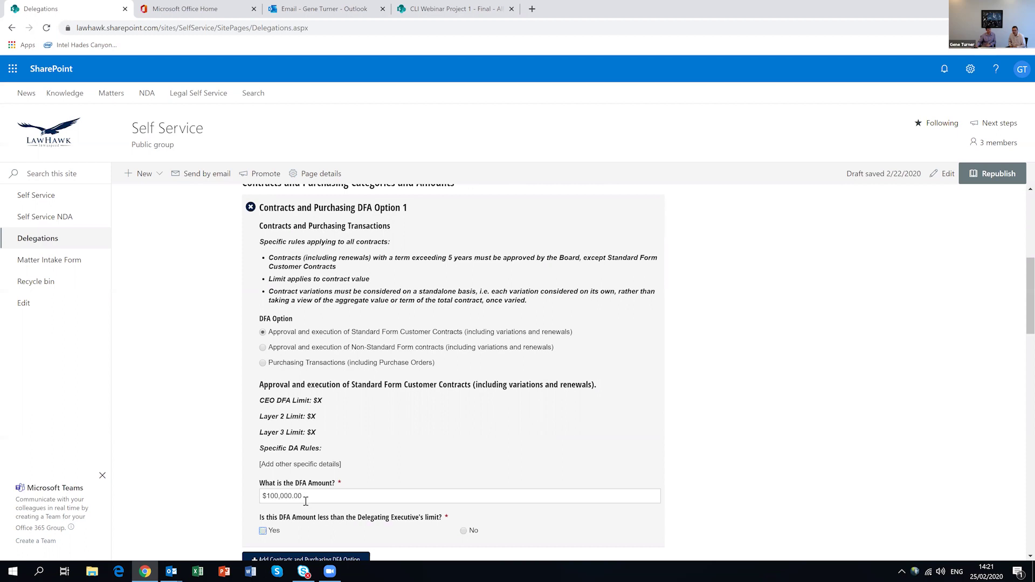
{"action": "left_click", "coordinate": [271, 532]}
{"action": "scroll", "coordinate": [294, 501], "scroll_direction": "down", "scroll_amount": 1}
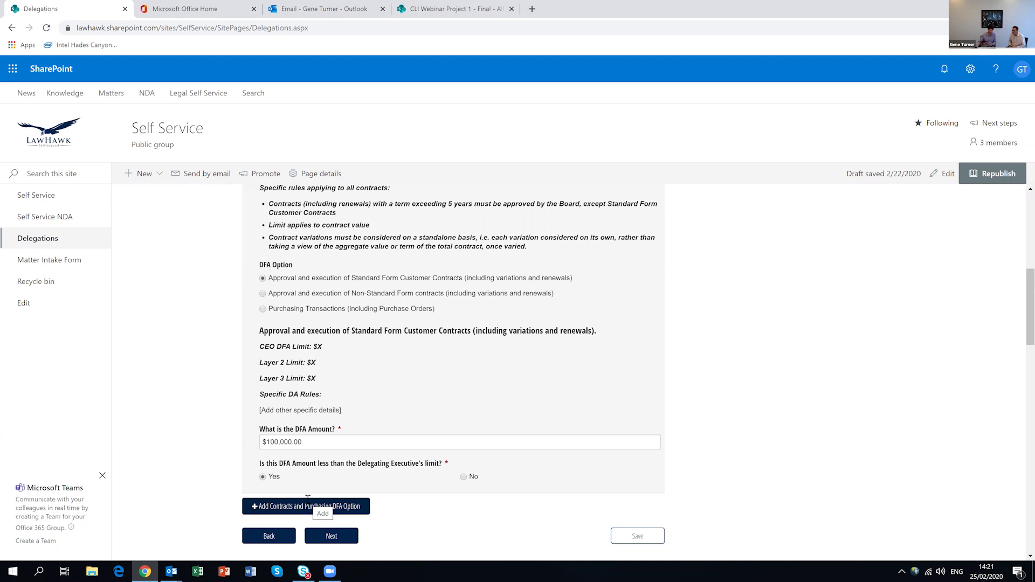
{"action": "scroll", "coordinate": [297, 438], "scroll_direction": "up", "scroll_amount": 1}
{"action": "scroll", "coordinate": [296, 438], "scroll_direction": "up", "scroll_amount": 2}
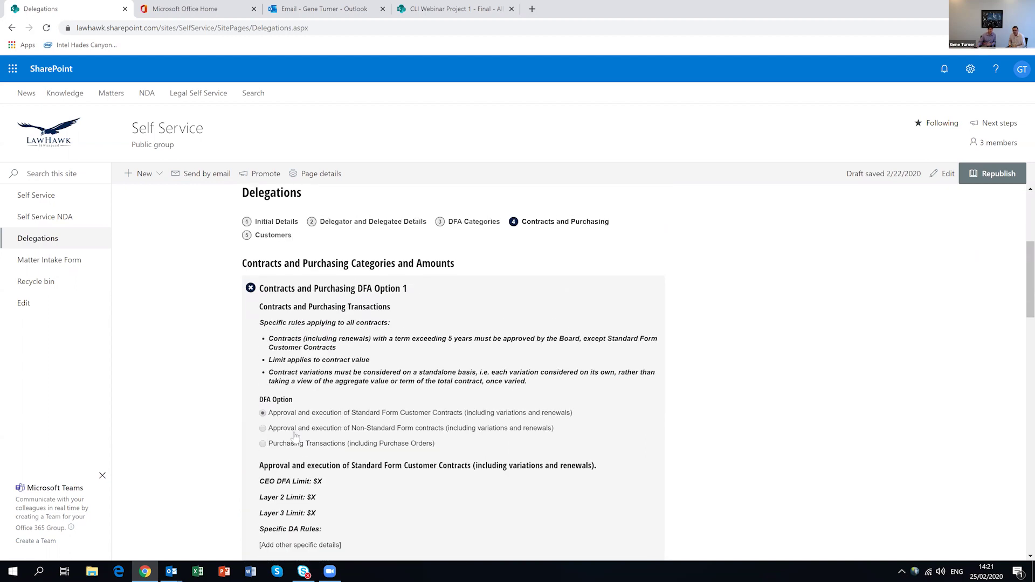
Open the Matter Intake Form page and view the Business Unit list without choosing one
{"action": "left_click", "coordinate": [44, 265]}
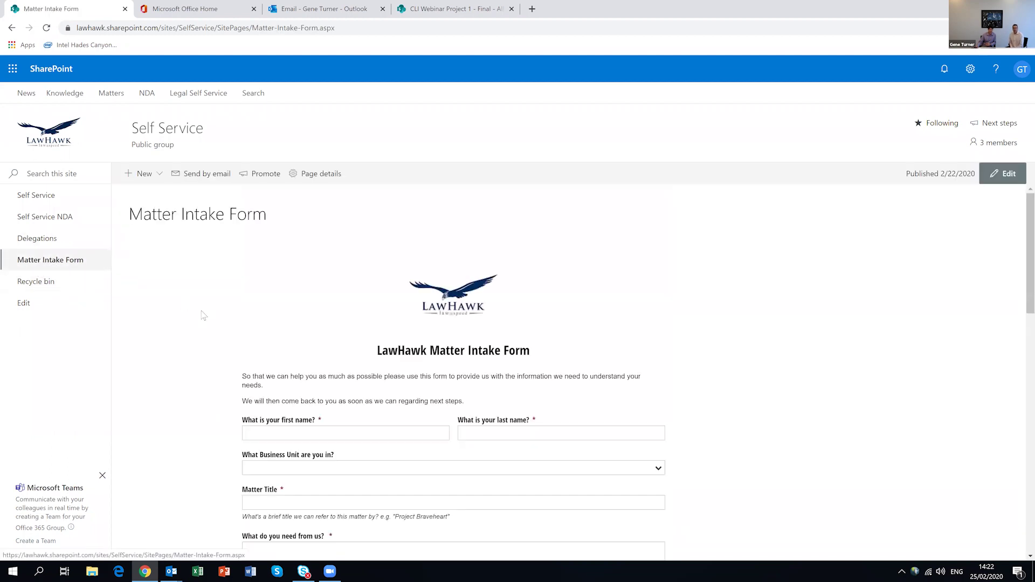
{"action": "scroll", "coordinate": [203, 316], "scroll_direction": "down", "scroll_amount": 1}
{"action": "scroll", "coordinate": [277, 330], "scroll_direction": "down", "scroll_amount": 1}
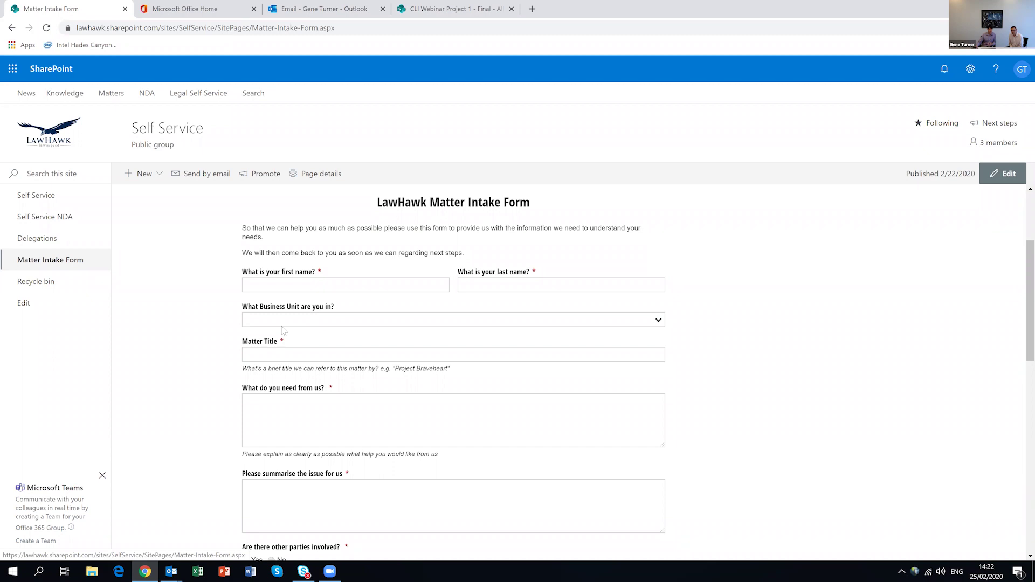
{"action": "left_click", "coordinate": [659, 323]}
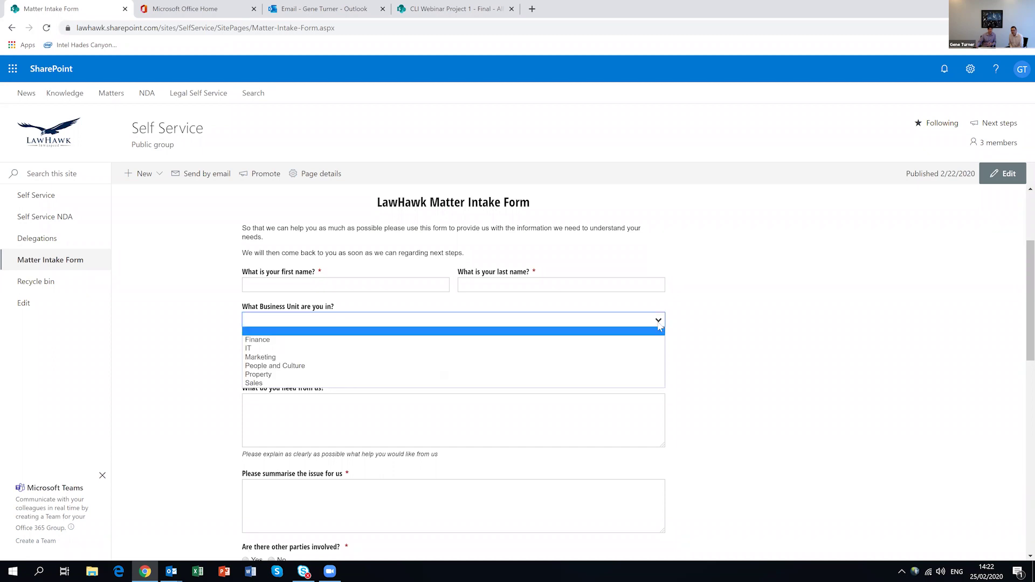
{"action": "left_click", "coordinate": [659, 323]}
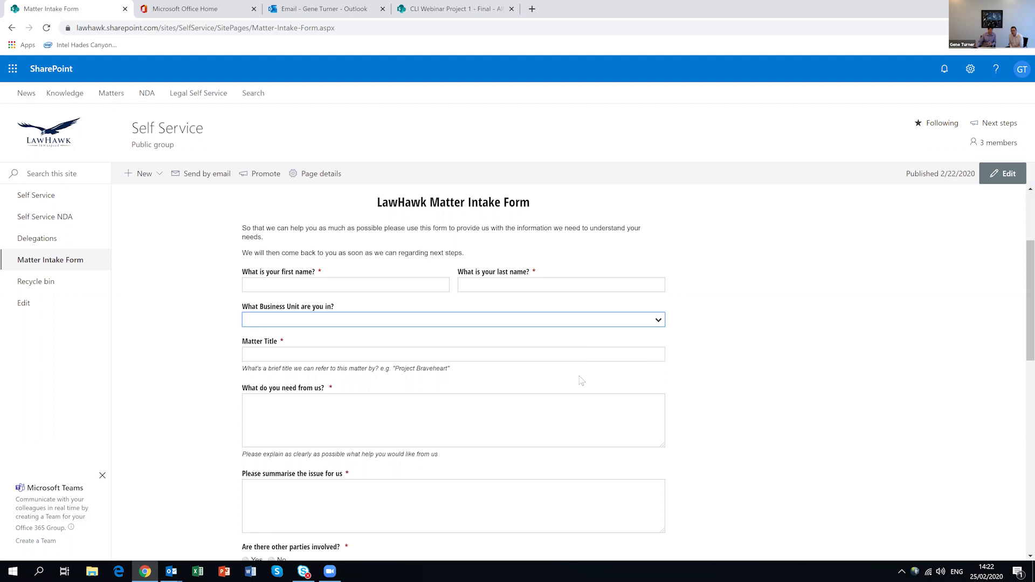
Answer No to other parties being involved and Yes to having documents to provide
{"action": "scroll", "coordinate": [582, 380], "scroll_direction": "down", "scroll_amount": 1}
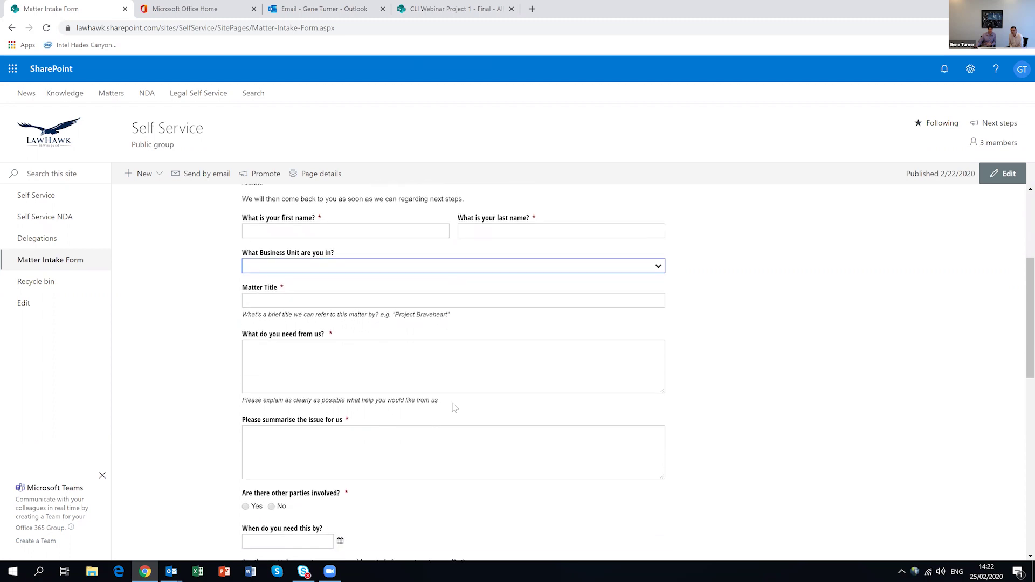
{"action": "scroll", "coordinate": [387, 446], "scroll_direction": "down", "scroll_amount": 1}
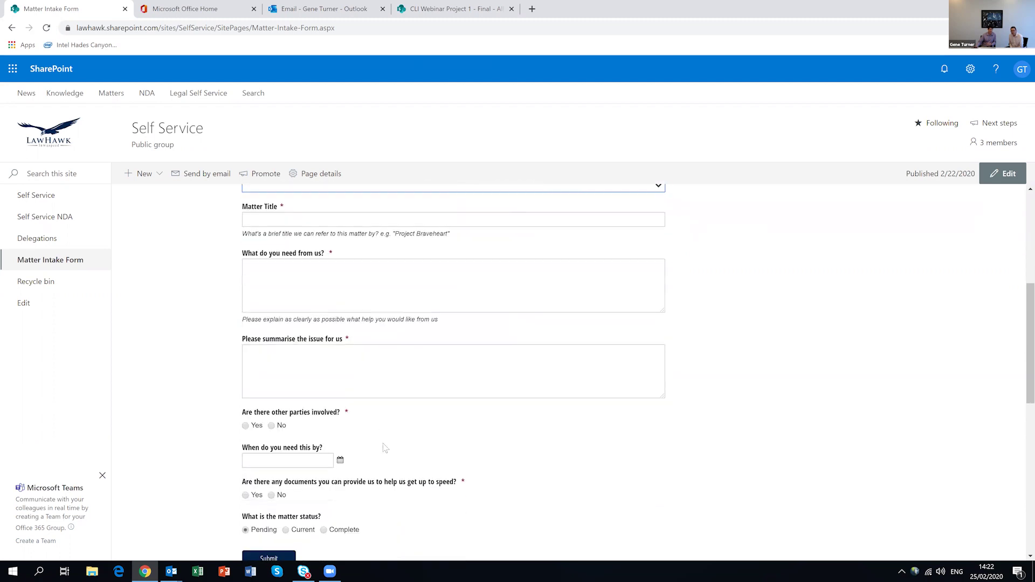
{"action": "left_click", "coordinate": [246, 426]}
{"action": "left_click", "coordinate": [272, 427]}
{"action": "scroll", "coordinate": [286, 415], "scroll_direction": "down", "scroll_amount": 1}
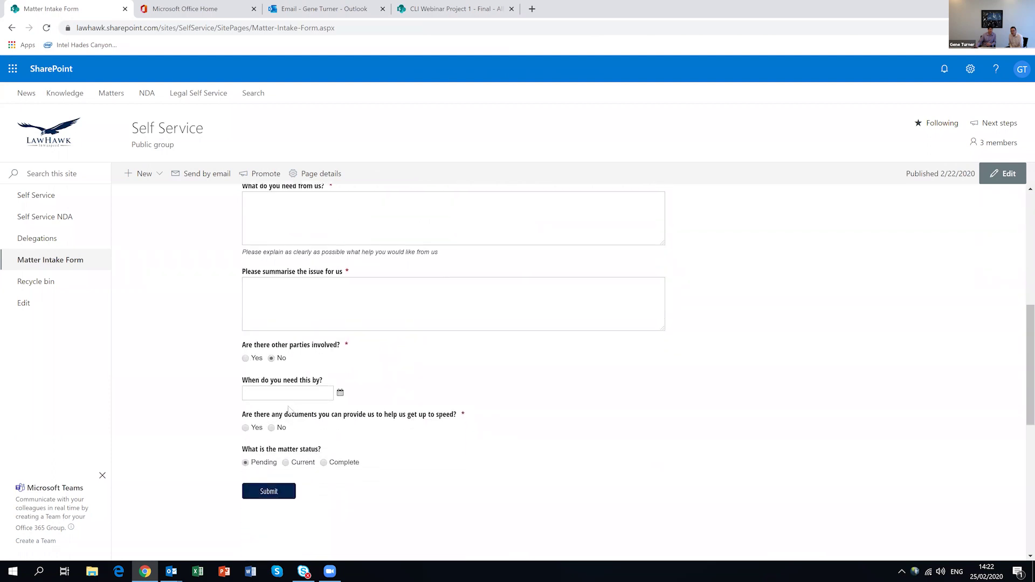
{"action": "left_click", "coordinate": [246, 428]}
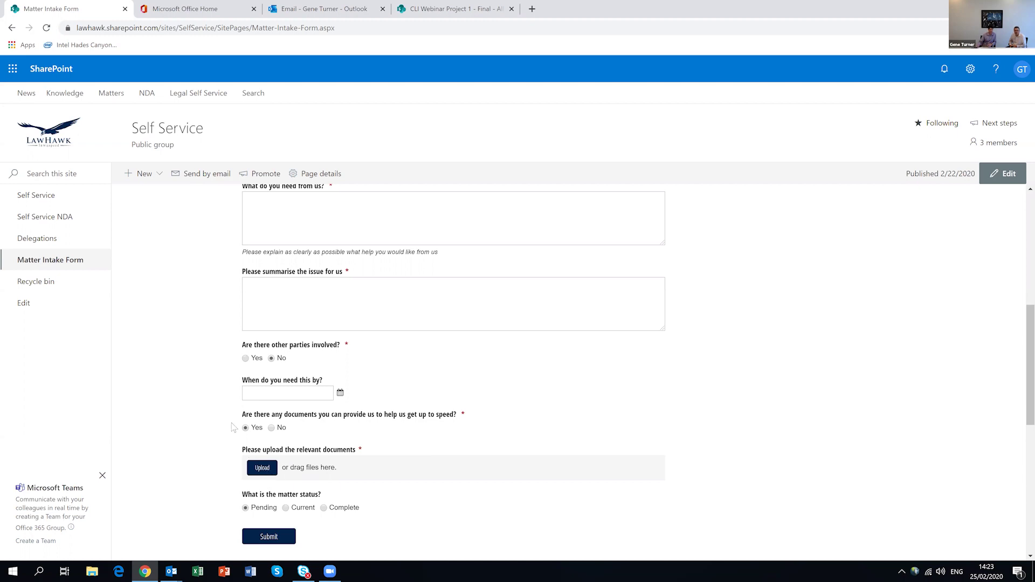
Return to the Legal Self Service home page
{"action": "scroll", "coordinate": [215, 409], "scroll_direction": "up", "scroll_amount": 5}
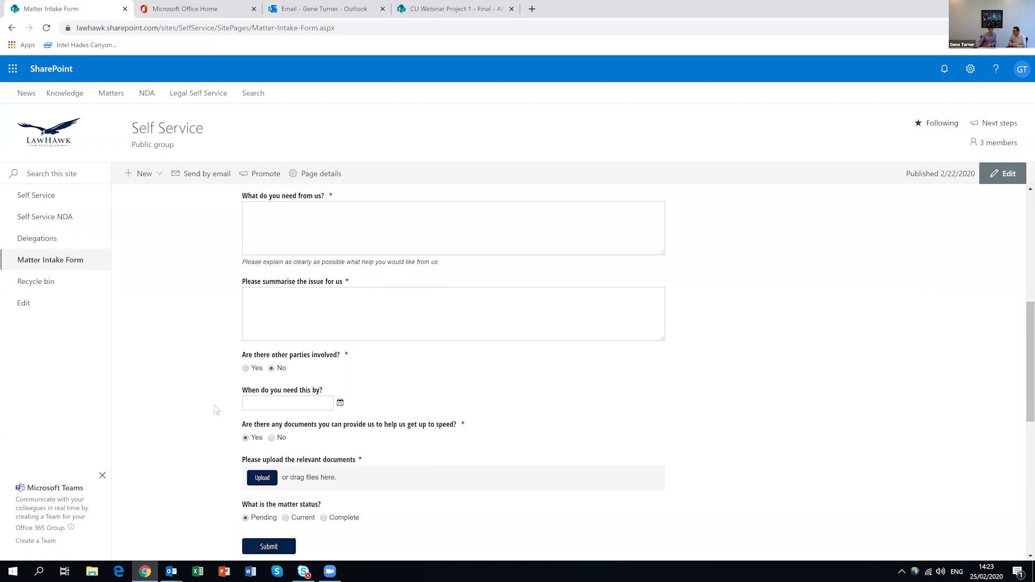
{"action": "scroll", "coordinate": [216, 408], "scroll_direction": "up", "scroll_amount": 1}
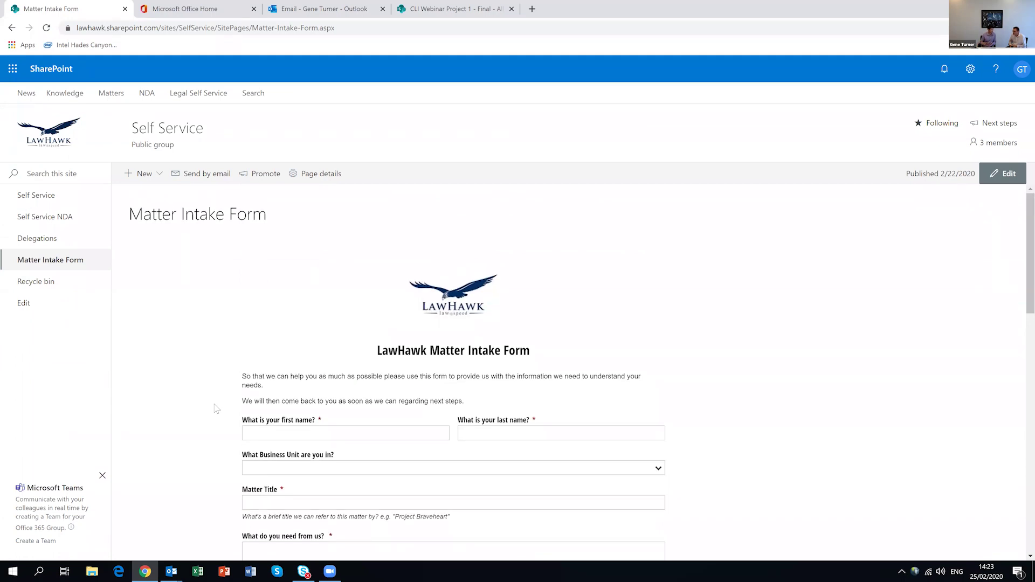
{"action": "left_click", "coordinate": [207, 95]}
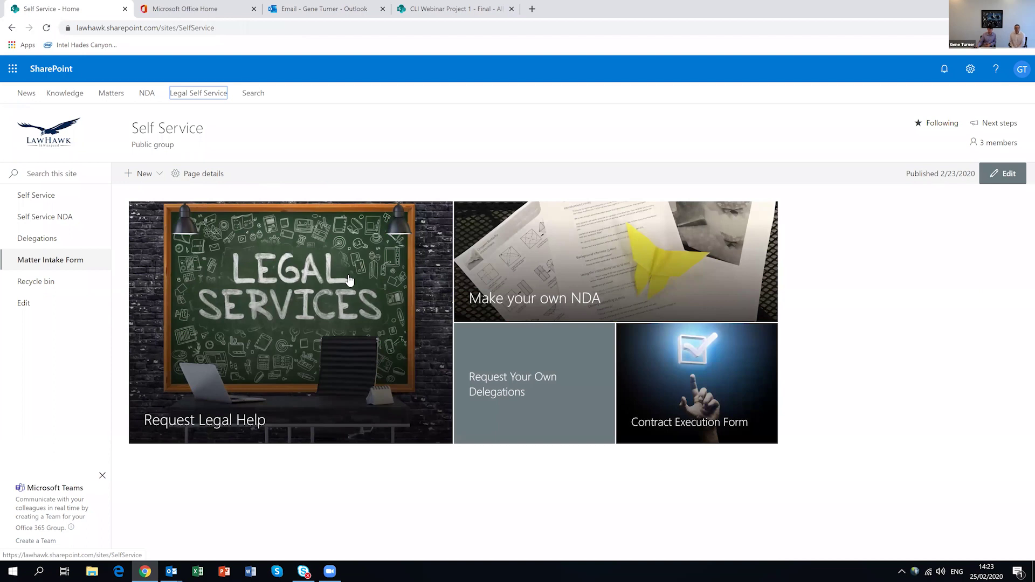
Open the Make your own NDA form from the Self Service home page
{"action": "left_click", "coordinate": [501, 259]}
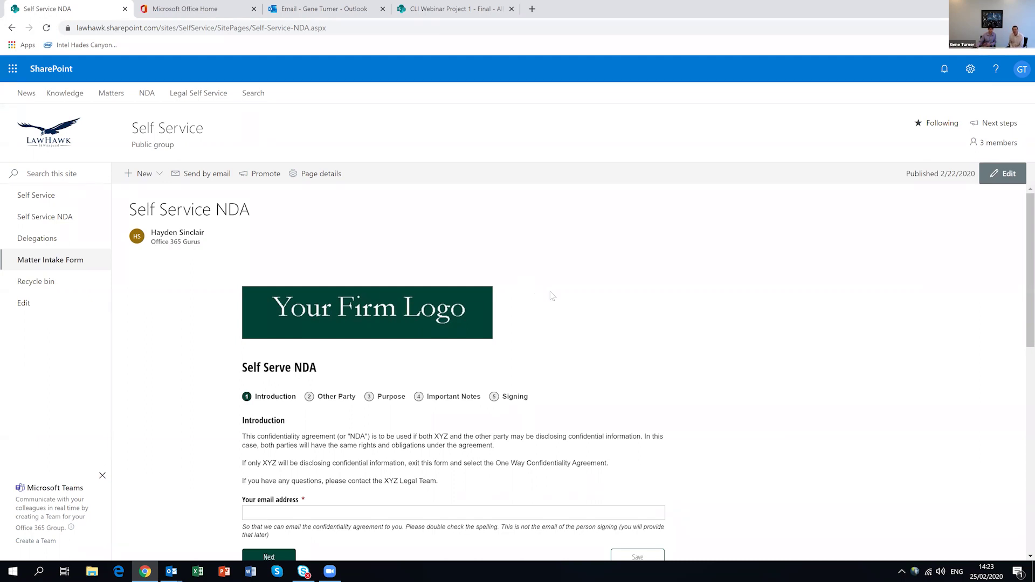
Fill in the requester's e-mail address and advance the NDA form to the Other Party step
{"action": "scroll", "coordinate": [554, 296], "scroll_direction": "down", "scroll_amount": 1}
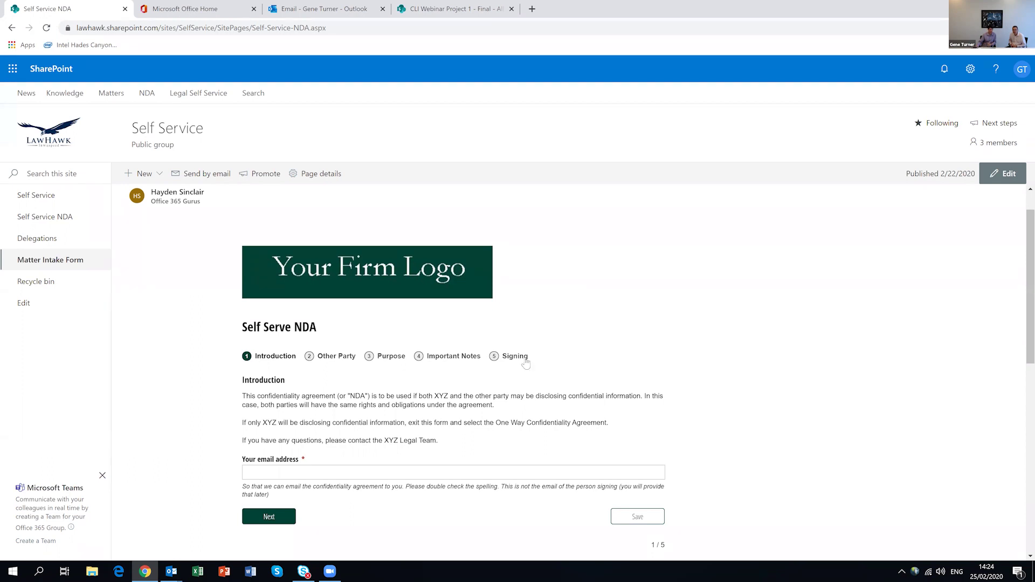
{"action": "left_click", "coordinate": [318, 475]}
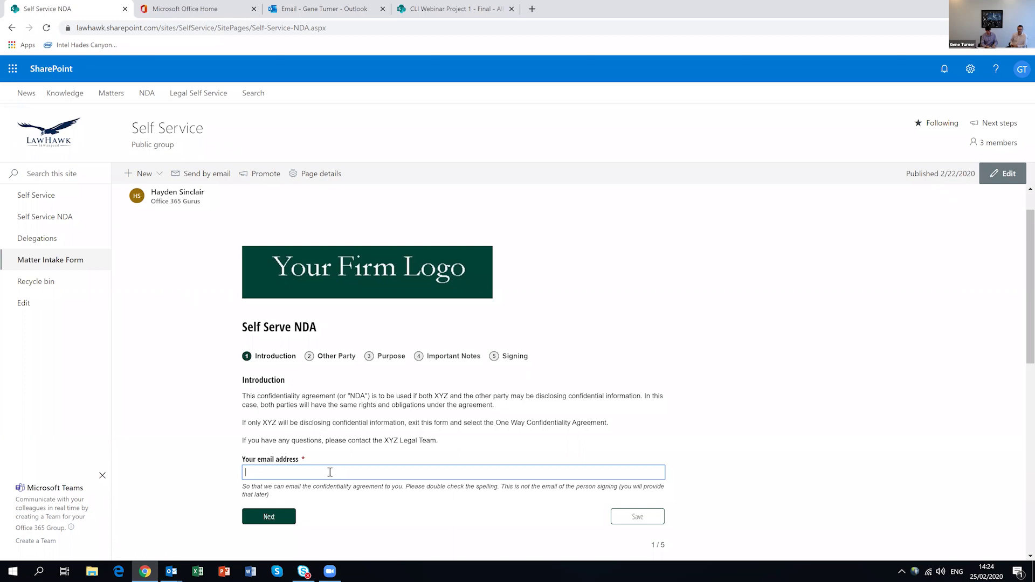
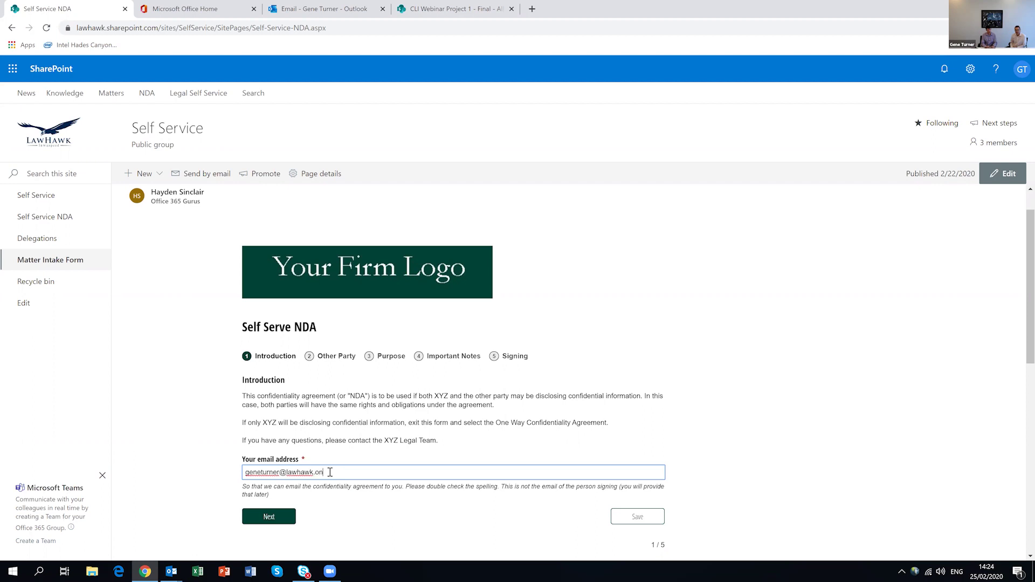
{"action": "key", "text": "ctrl+a"}
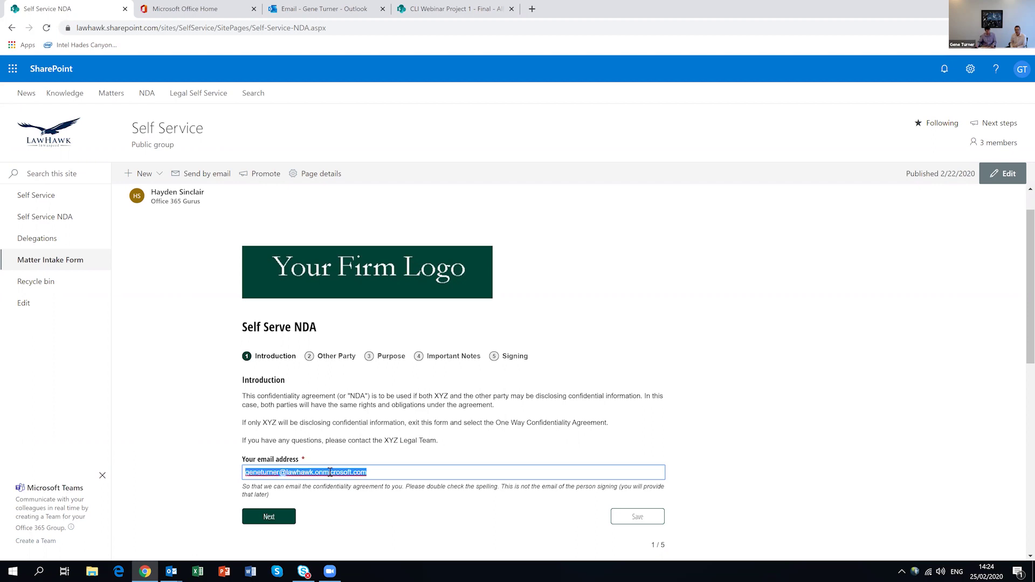
{"action": "left_click", "coordinate": [268, 517]}
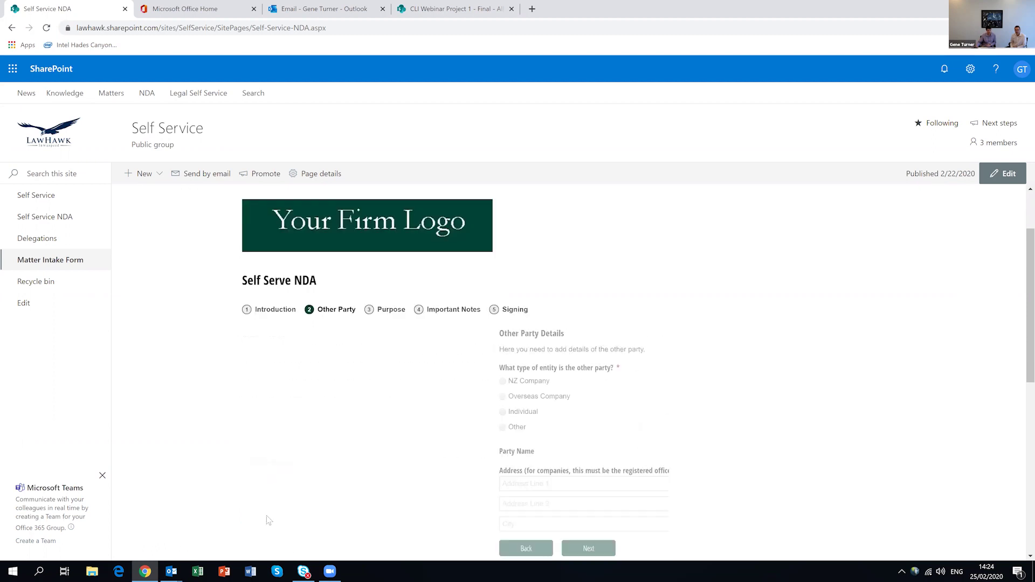
Record the other party as NZ Company 'The SharePoint Agency Limited' with registration number 234234
{"action": "left_click", "coordinate": [272, 384]}
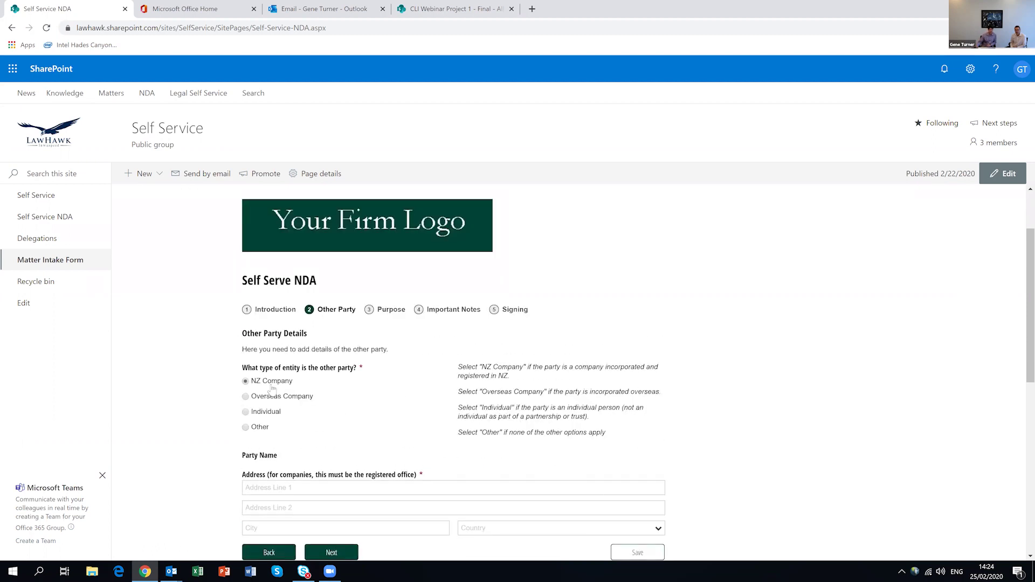
{"action": "left_click", "coordinate": [265, 462]}
{"action": "type", "text": "The SharePoint Agency Limited"}
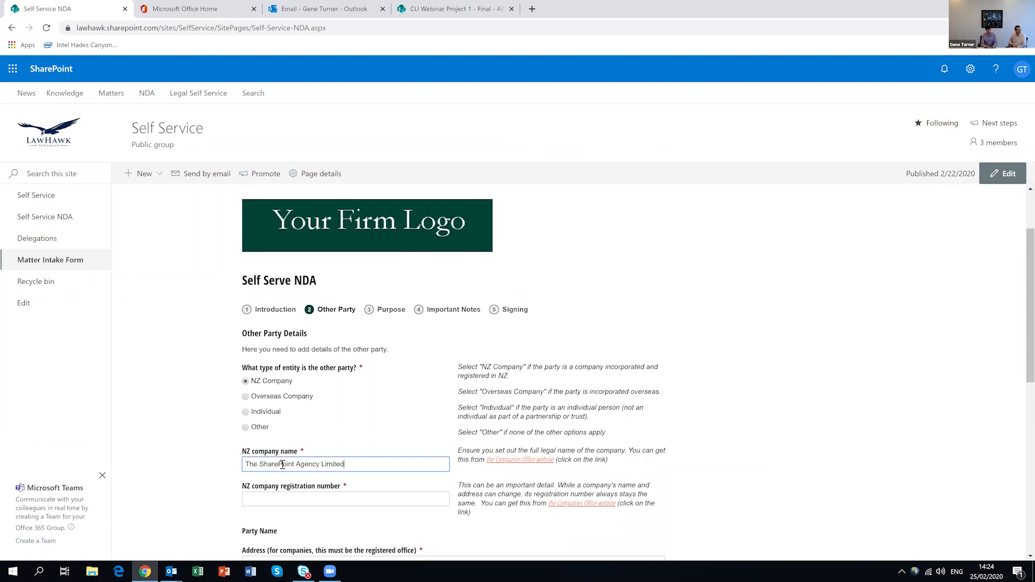
{"action": "key", "text": "Tab"}
{"action": "type", "text": "234234`"}
{"action": "key", "text": "Tab"}
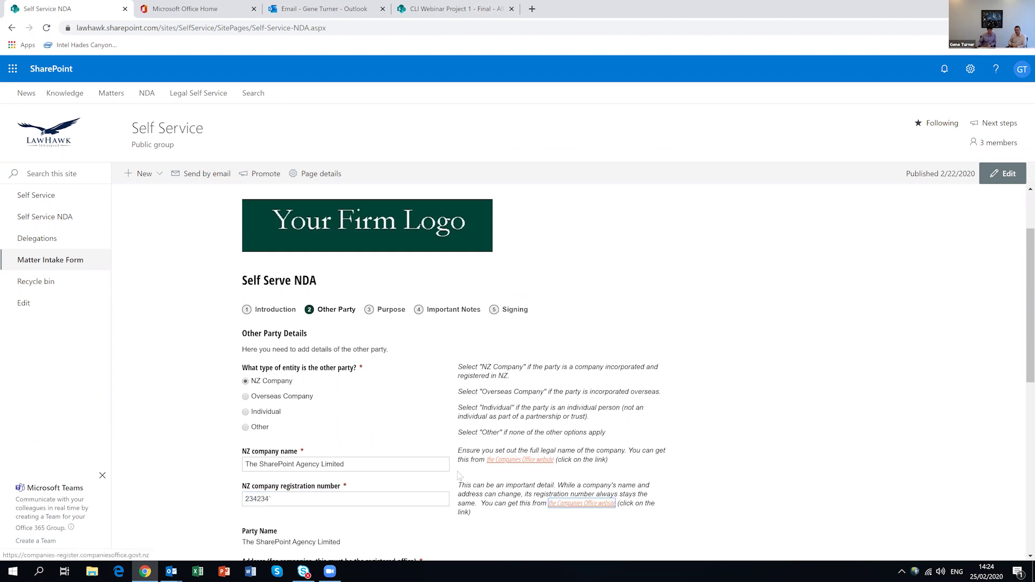
{"action": "left_click", "coordinate": [297, 503]}
{"action": "key", "text": "BackSpace"}
Enter the registered office street address, city and country New Zealand, then continue to Purpose
{"action": "scroll", "coordinate": [560, 417], "scroll_direction": "down", "scroll_amount": 3}
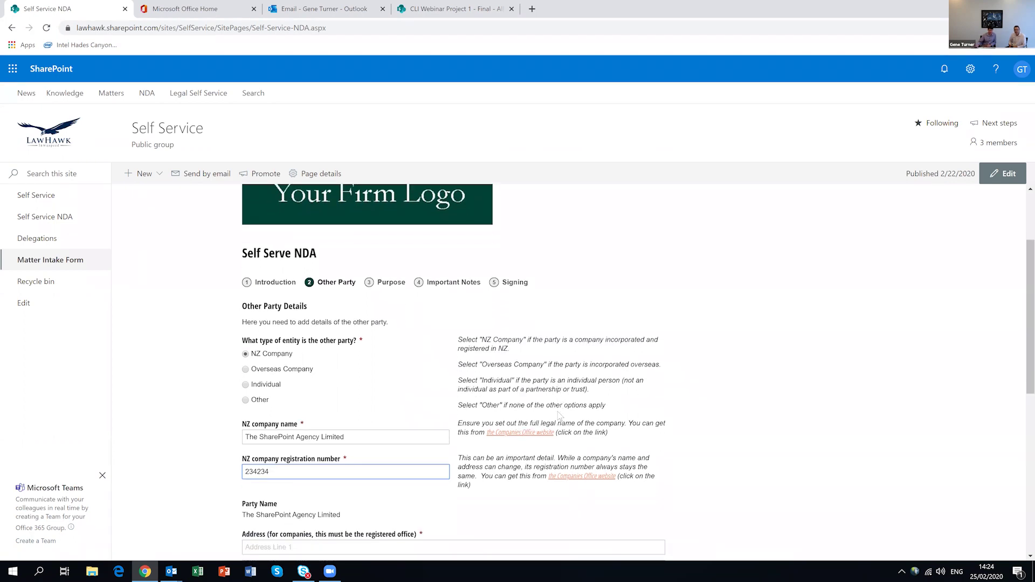
{"action": "scroll", "coordinate": [329, 498], "scroll_direction": "down", "scroll_amount": 1}
{"action": "left_click", "coordinate": [289, 402]}
{"action": "type", "text": "12"}
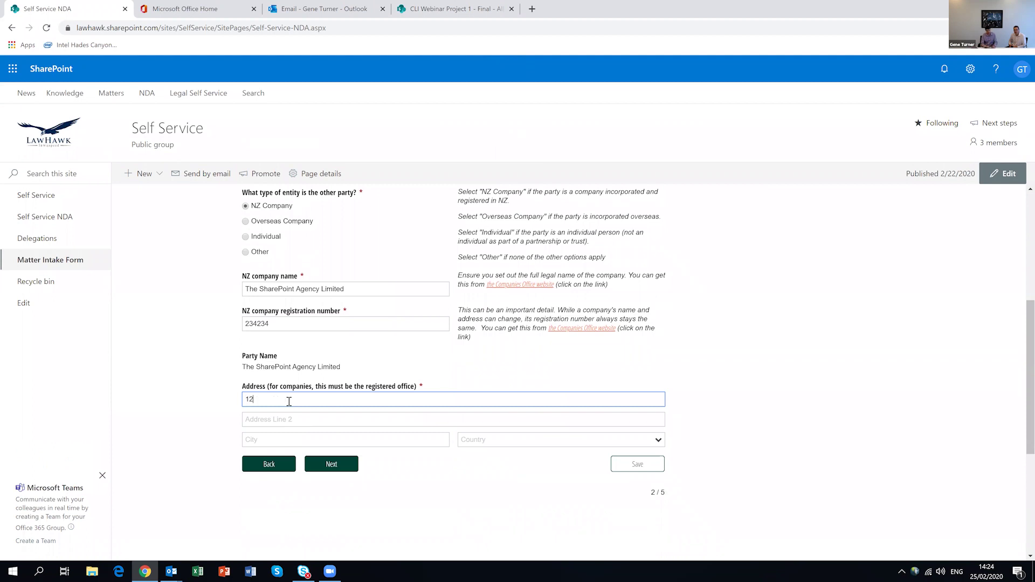
{"action": "type", "text": "3 Queen Street"}
{"action": "key", "text": "Tab"}
{"action": "key", "text": "Tab"}
{"action": "type", "text": "Auckl"}
{"action": "key", "text": "Tab"}
{"action": "type", "text": "New Zealand"}
{"action": "key", "text": "Tab"}
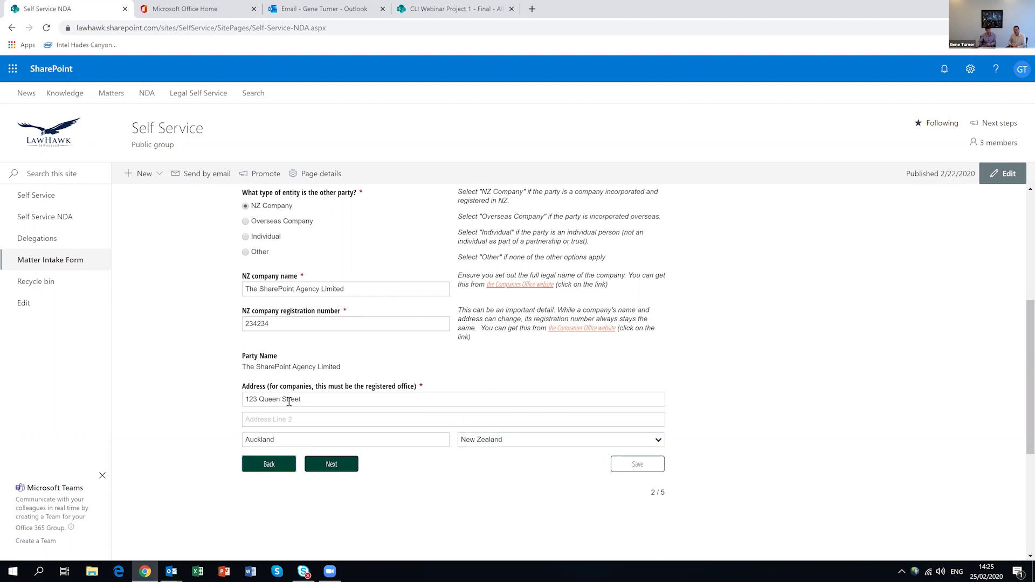
{"action": "left_click", "coordinate": [333, 465]}
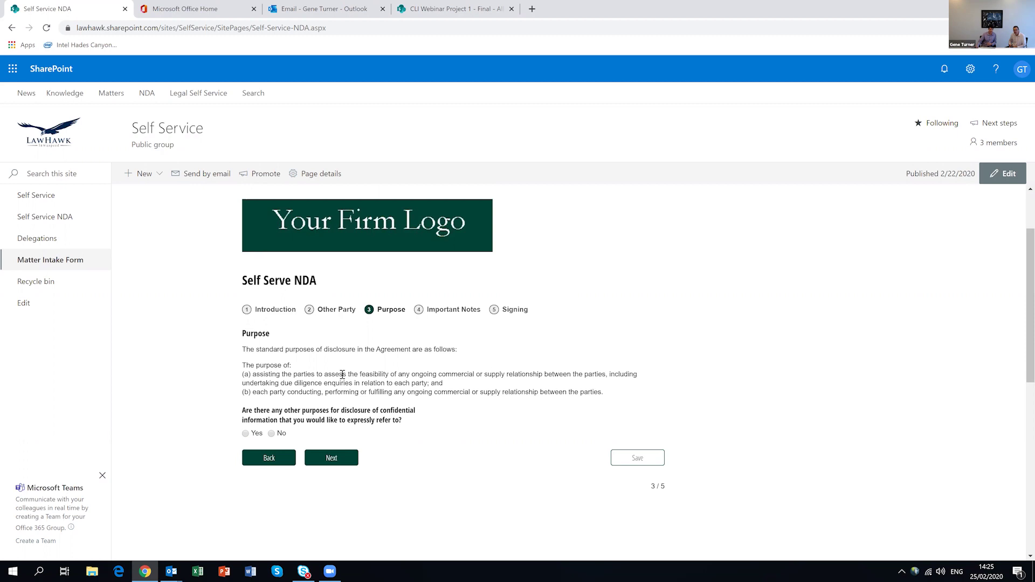
Add 'Other Purpose 1' and 'Other Purpose 2' as extra permitted purposes and continue to Important Notes
{"action": "left_click", "coordinate": [246, 434]}
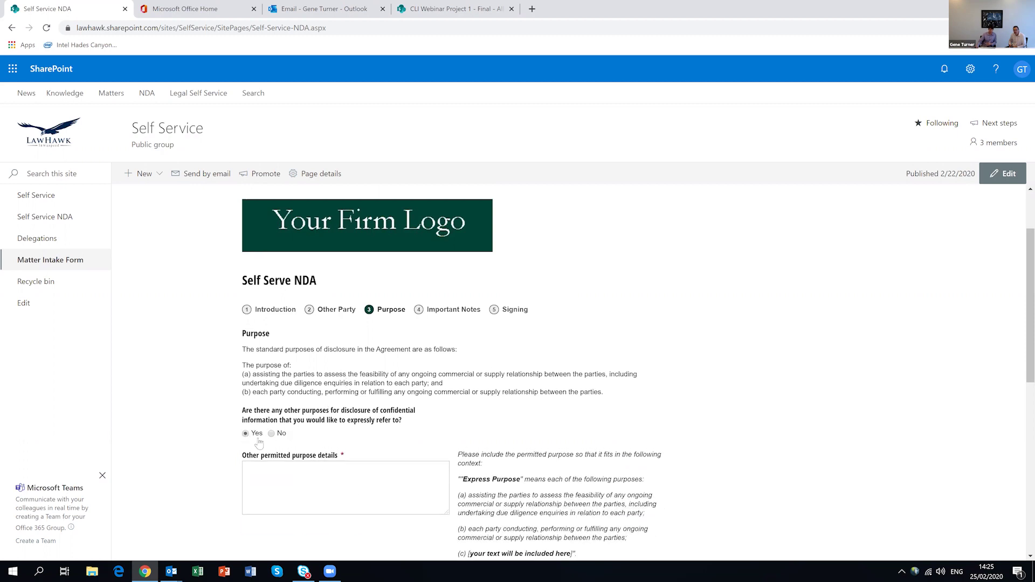
{"action": "left_click", "coordinate": [278, 469]}
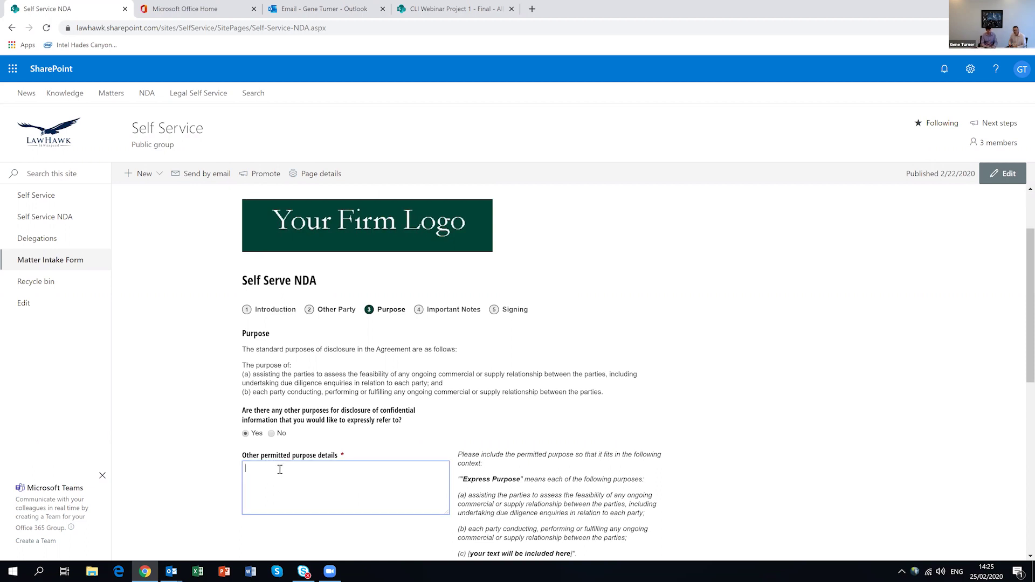
{"action": "type", "text": "Other Purpose 1"}
{"action": "scroll", "coordinate": [280, 469], "scroll_direction": "down", "scroll_amount": 5}
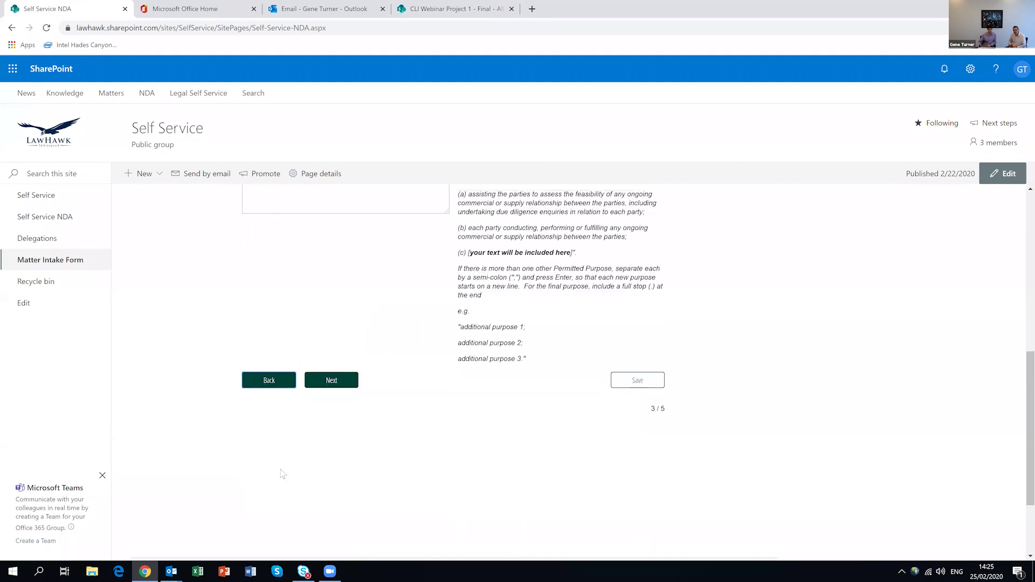
{"action": "scroll", "coordinate": [324, 344], "scroll_direction": "up", "scroll_amount": 3}
{"action": "left_click", "coordinate": [320, 310]}
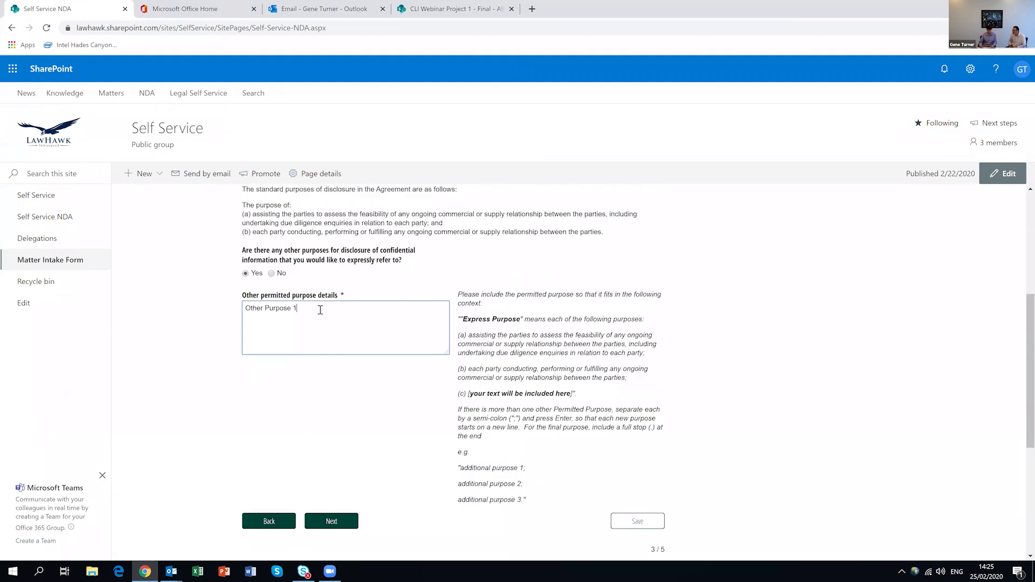
{"action": "type", "text": "Other Purpose 2"}
{"action": "key", "text": "Tab"}
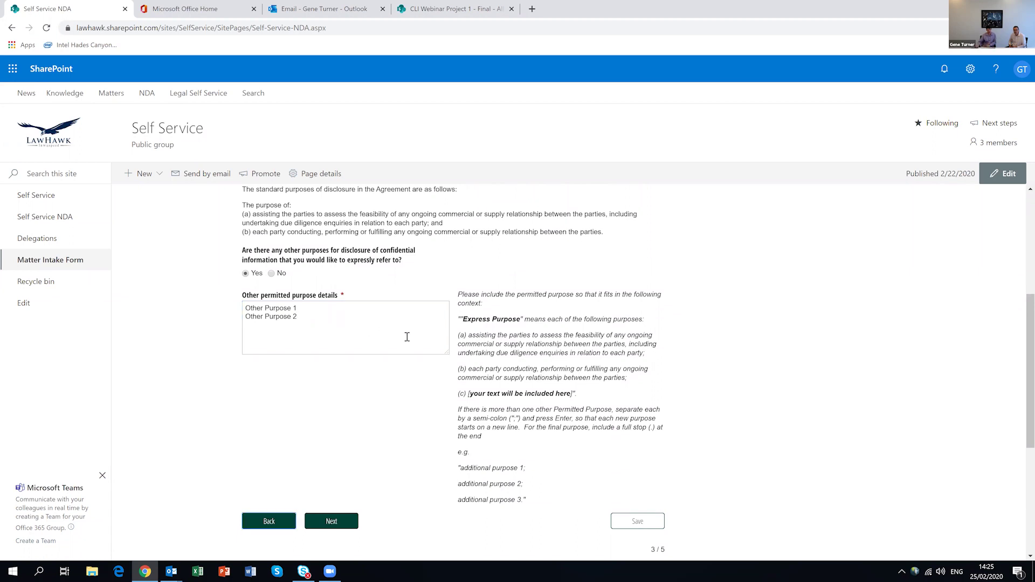
{"action": "mouse_move", "coordinate": [447, 353]}
{"action": "left_mouse_down"}
{"action": "mouse_move", "coordinate": [437, 464]}
{"action": "mouse_move", "coordinate": [426, 354]}
{"action": "left_mouse_up"}
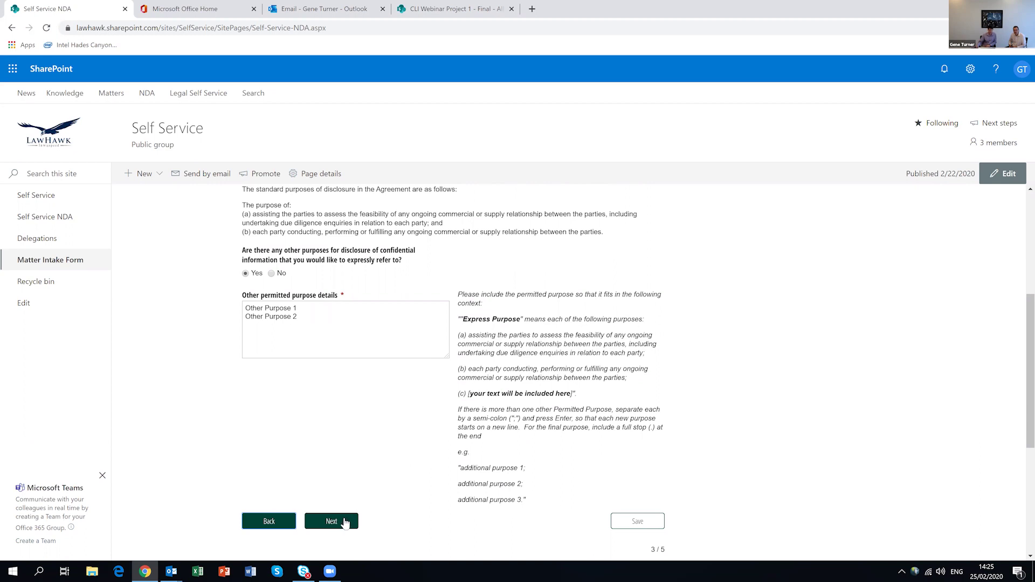
{"action": "left_click", "coordinate": [342, 522]}
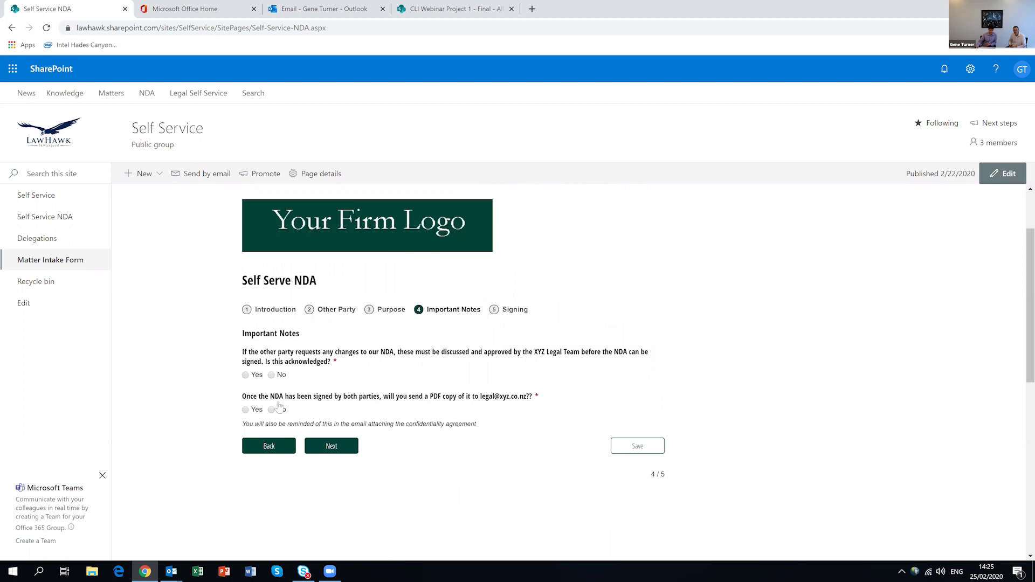
Answer Yes to both the legal-approval and signed-PDF questions, then continue to Signing
{"action": "left_click", "coordinate": [273, 375]}
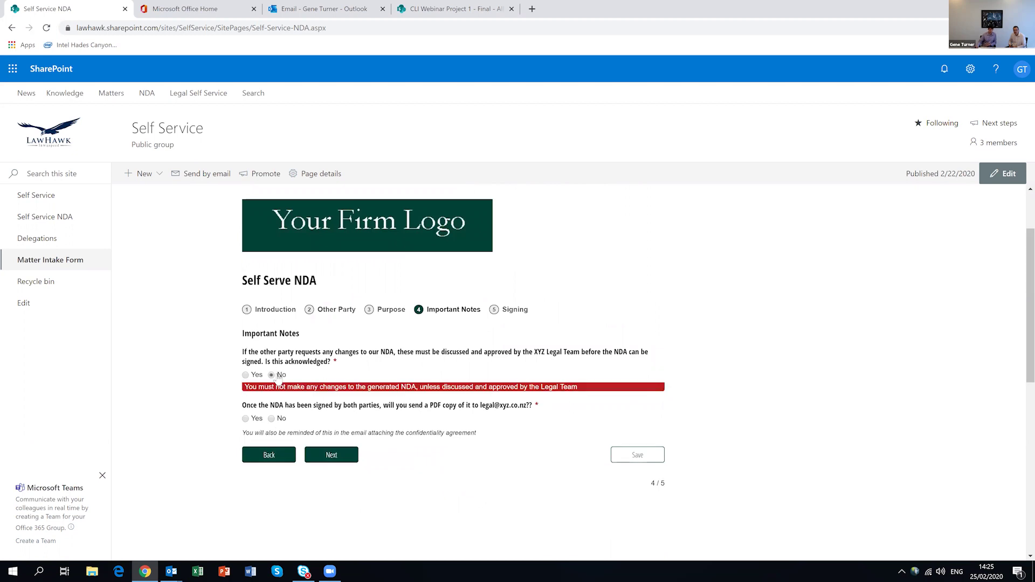
{"action": "left_click", "coordinate": [246, 376]}
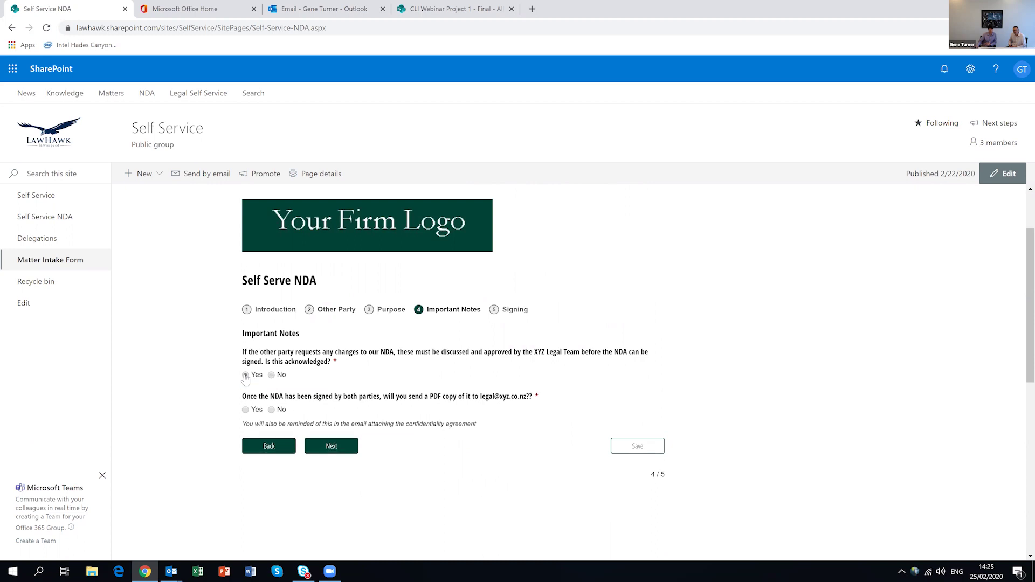
{"action": "left_click", "coordinate": [245, 410]}
{"action": "left_click", "coordinate": [332, 447]}
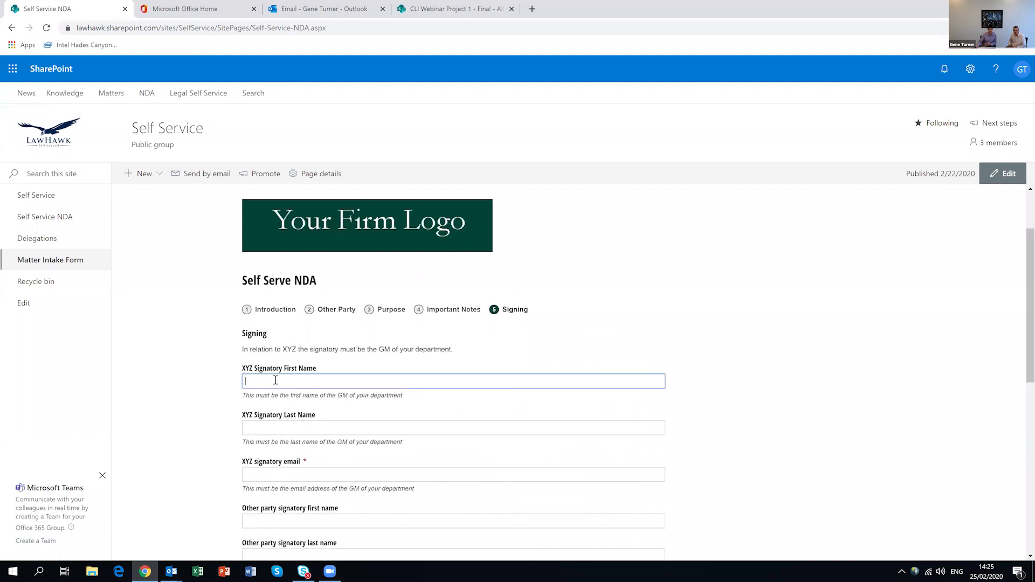
Enter names and e-mail addresses for the XYZ and other-party signatories, then submit the NDA form
{"action": "scroll", "coordinate": [275, 380], "scroll_direction": "down", "scroll_amount": 1}
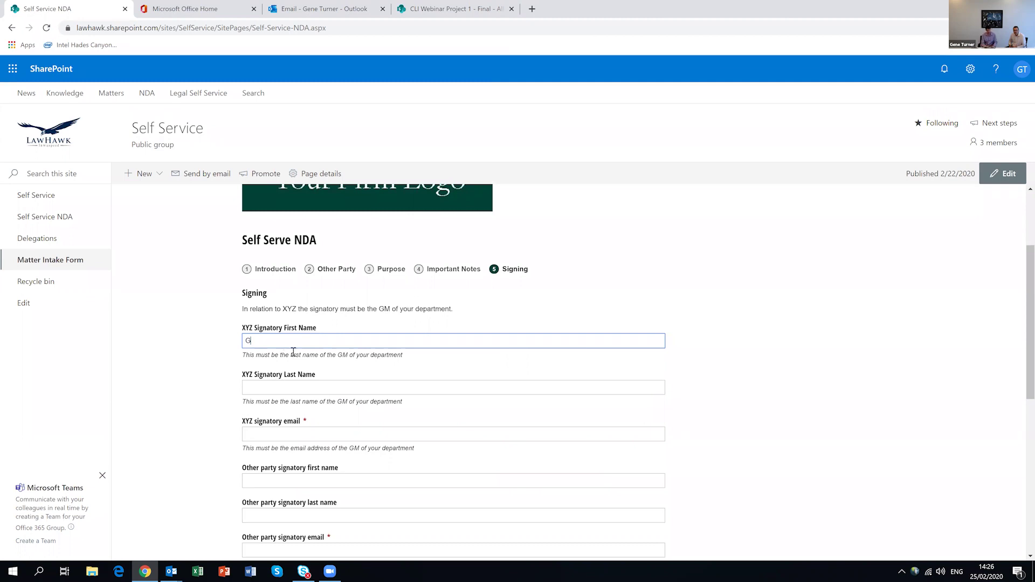
{"action": "key", "text": "Tab"}
{"action": "type", "text": "Turner"}
{"action": "key", "text": "Tab"}
{"action": "key", "text": "ctrl+v"}
{"action": "key", "text": "Tab"}
{"action": "type", "text": "Hayden"}
{"action": "key", "text": "Tab"}
{"action": "type", "text": "Sinc"}
{"action": "key", "text": "Tab"}
{"action": "key", "text": "ctrl+v"}
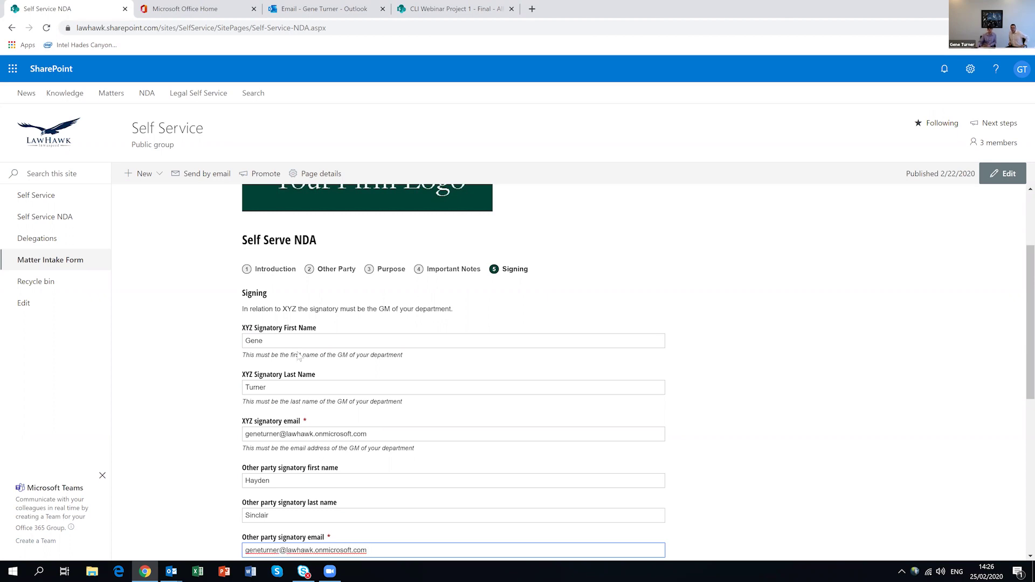
{"action": "scroll", "coordinate": [298, 356], "scroll_direction": "down", "scroll_amount": 1}
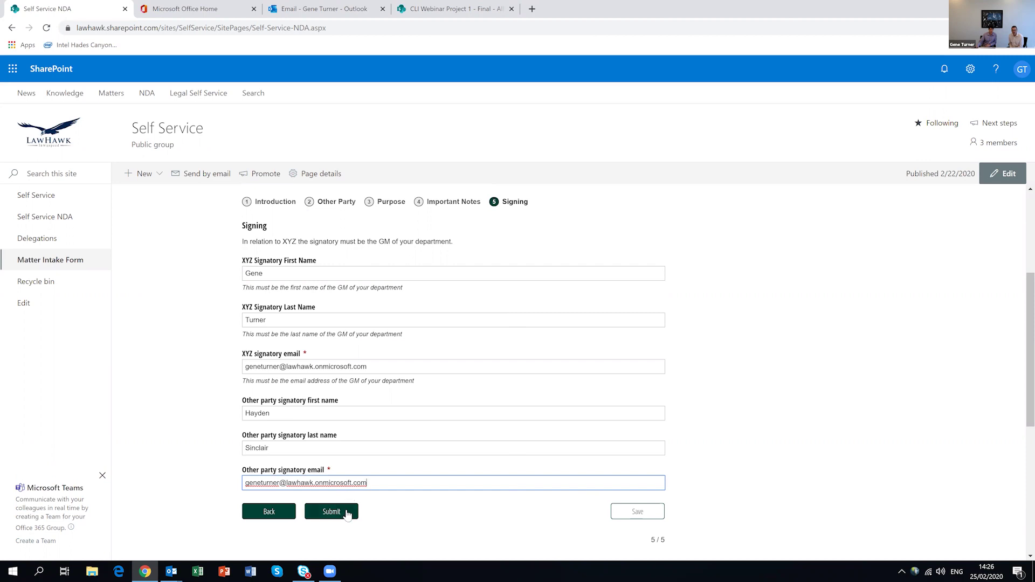
{"action": "left_click", "coordinate": [339, 514]}
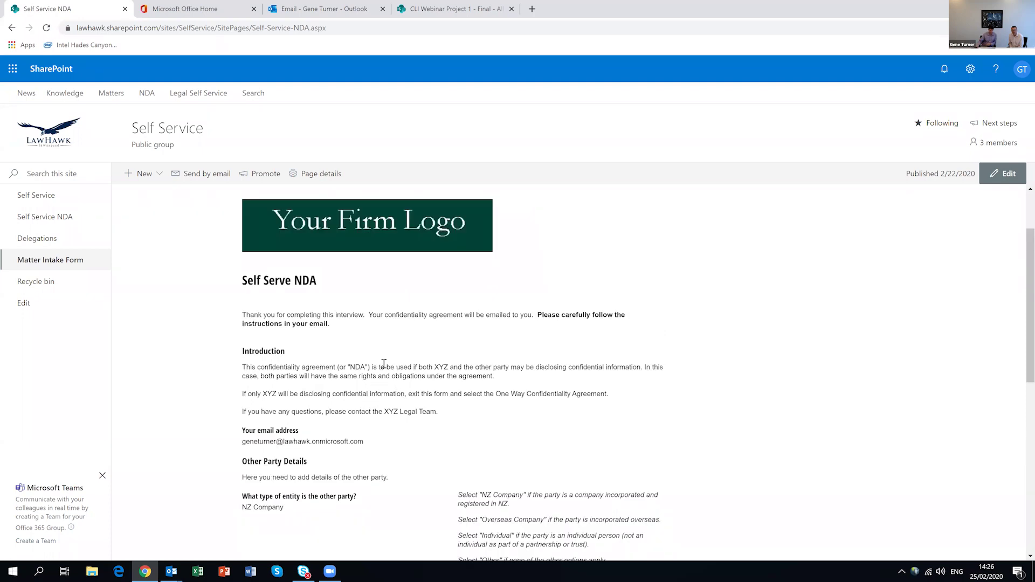
Scroll through the thank-you summary of the submitted NDA, then switch to the mail inbox
{"action": "scroll", "coordinate": [376, 343], "scroll_direction": "down", "scroll_amount": 3}
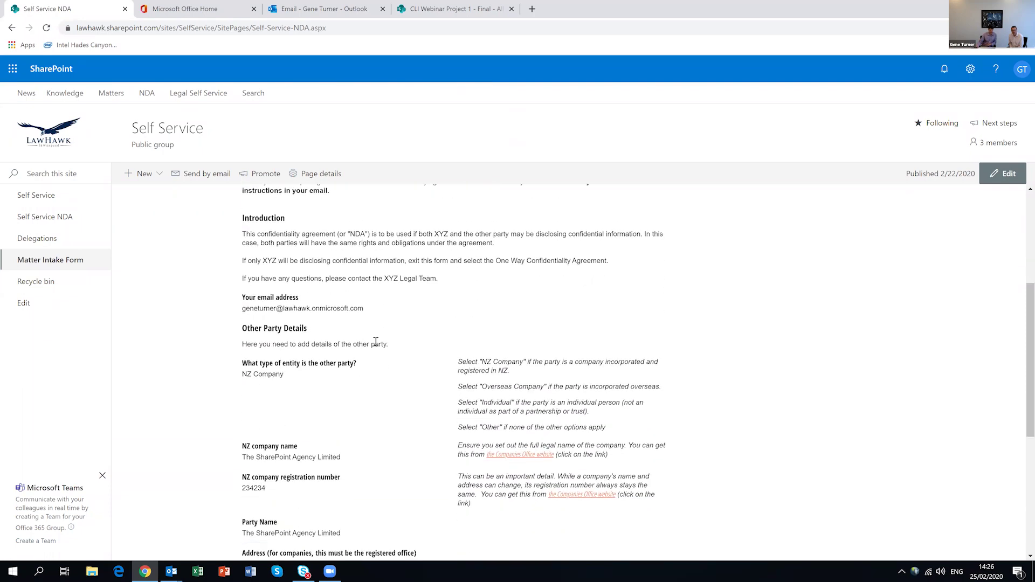
{"action": "scroll", "coordinate": [376, 343], "scroll_direction": "down", "scroll_amount": 1}
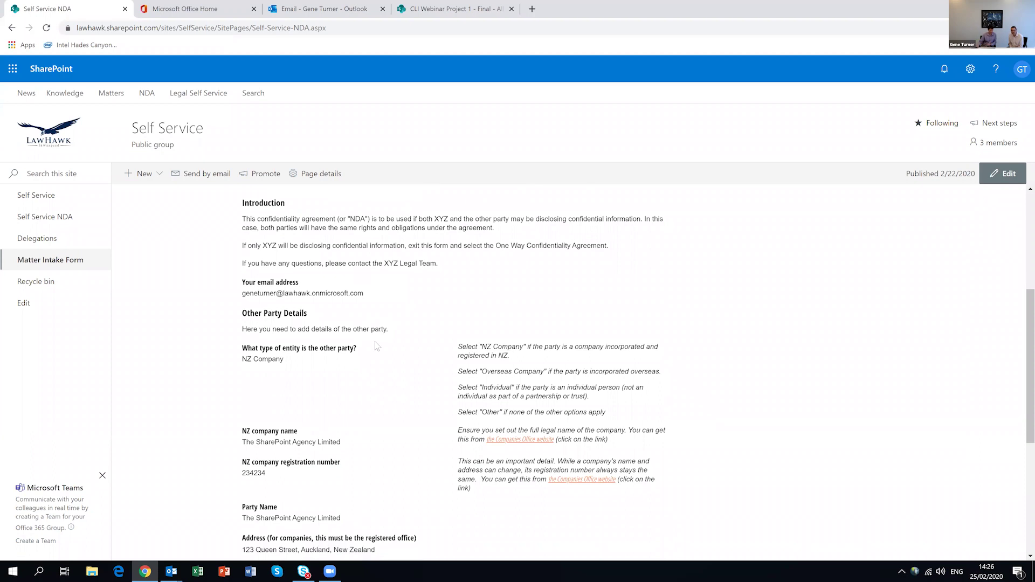
{"action": "scroll", "coordinate": [376, 350], "scroll_direction": "up", "scroll_amount": 3}
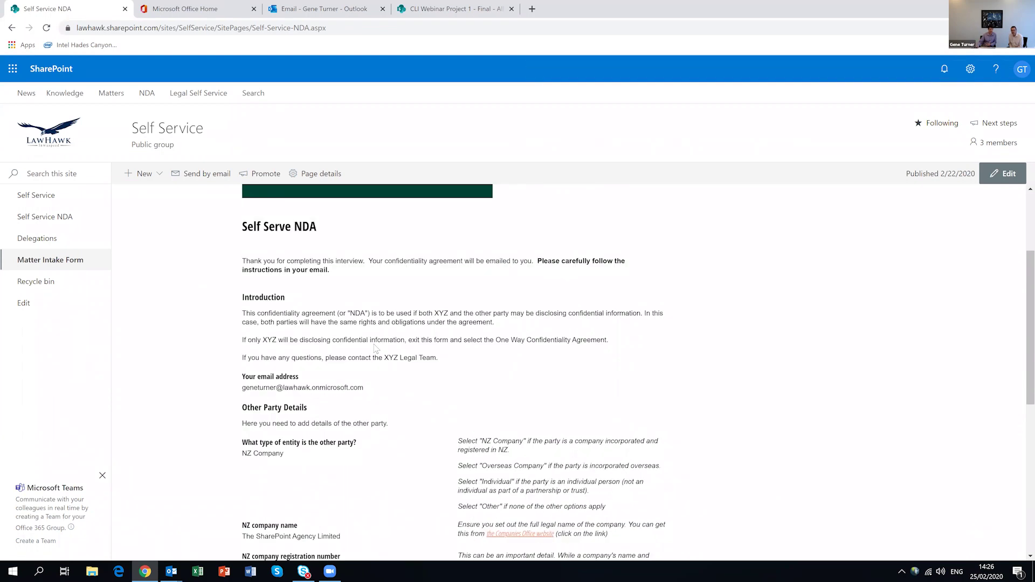
{"action": "left_click", "coordinate": [321, 8]}
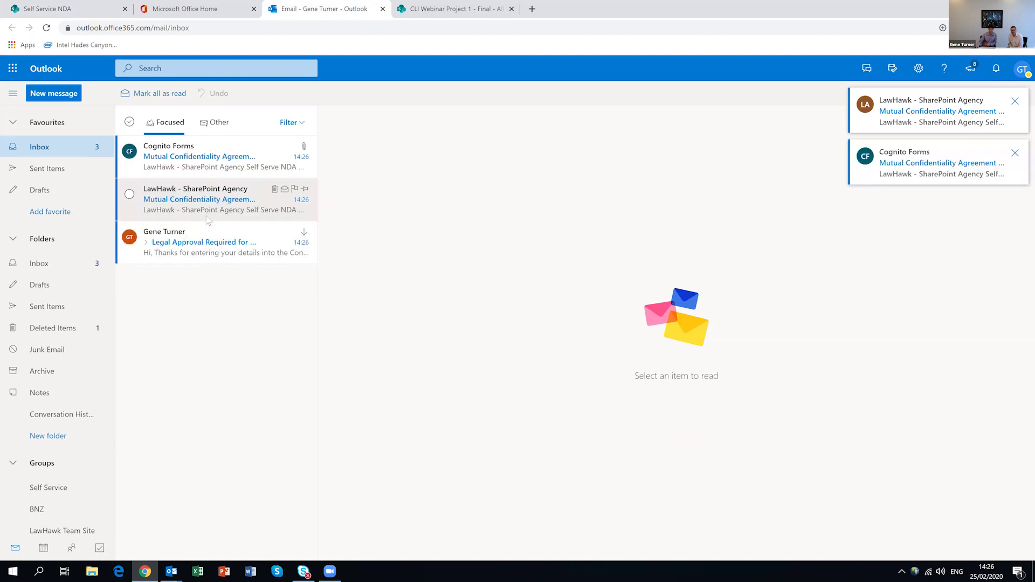
Open the Legal Approval Required email about the agreement with The SharePoint Agency Limited
{"action": "left_click", "coordinate": [211, 251]}
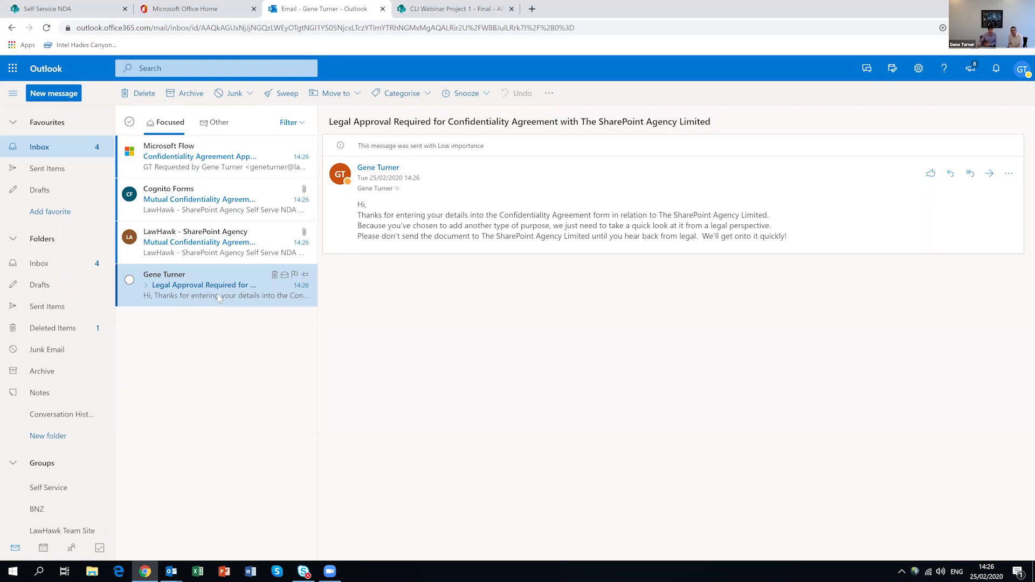
Read the LawHawk agreement email, the Cognito Forms notification, and the confidentiality approval request
{"action": "left_click", "coordinate": [190, 252]}
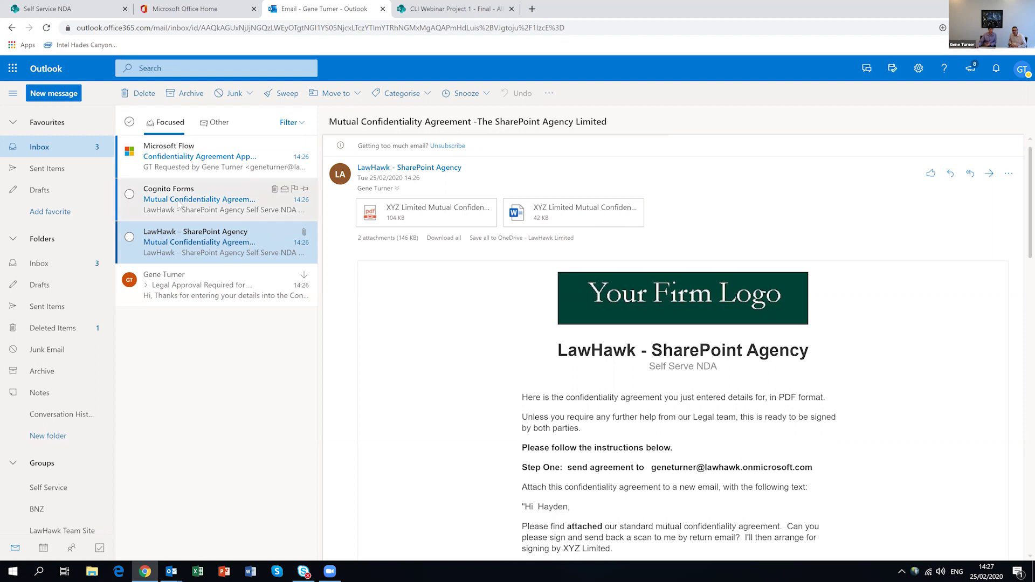
{"action": "left_click", "coordinate": [180, 204]}
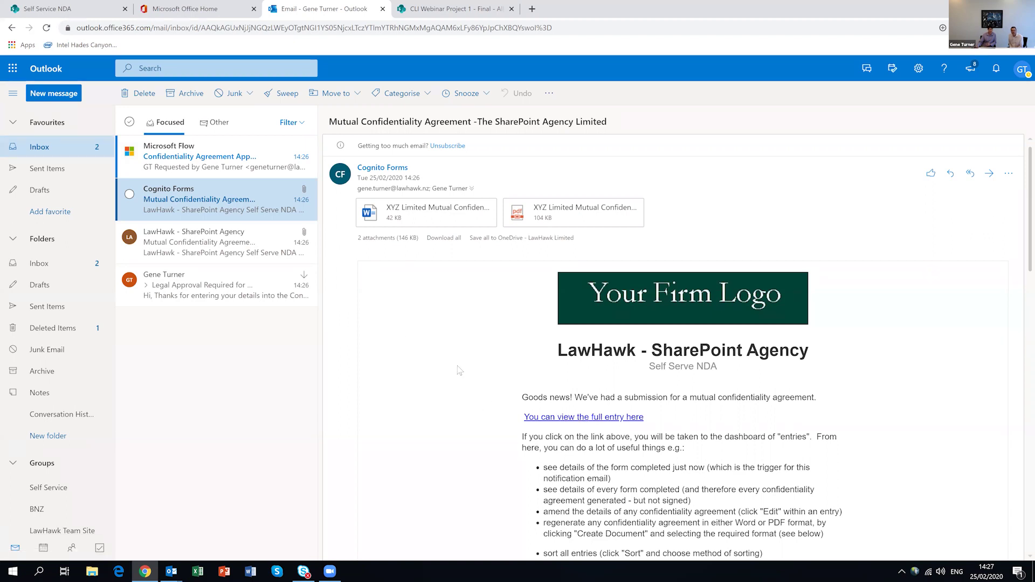
{"action": "left_click", "coordinate": [212, 166]}
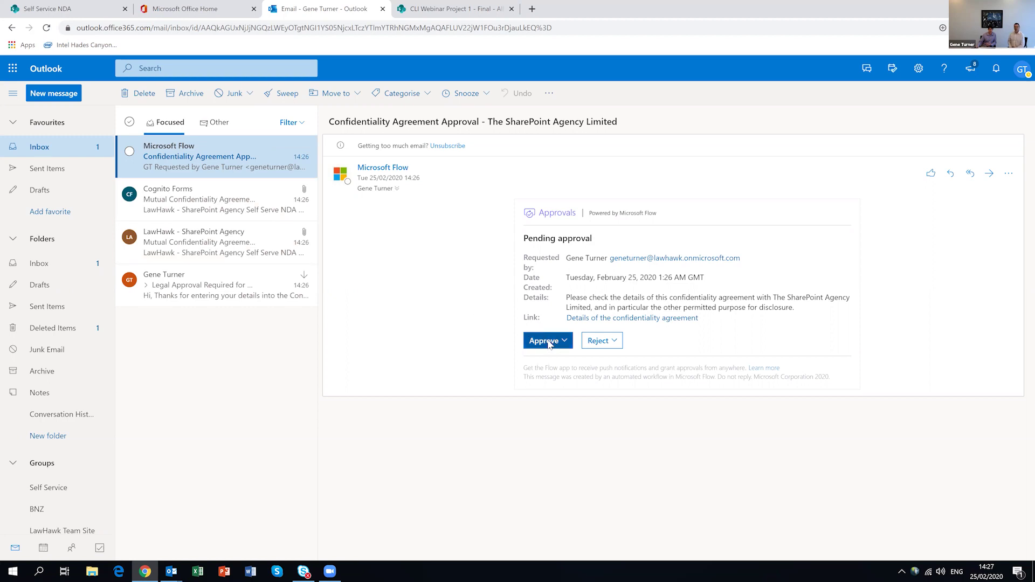
Return to the Self Service NDA page in SharePoint
{"action": "left_click", "coordinate": [80, 15]}
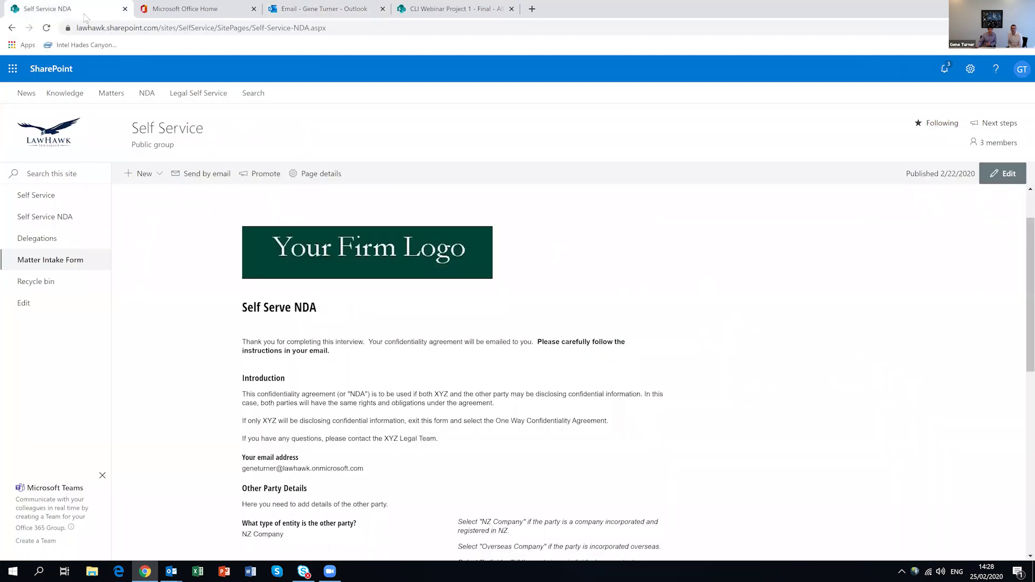
Open the full NDA list from the site's NDA page and review its Legal Approval and Legal Comments columns
{"action": "key", "text": "ctrl+4"}
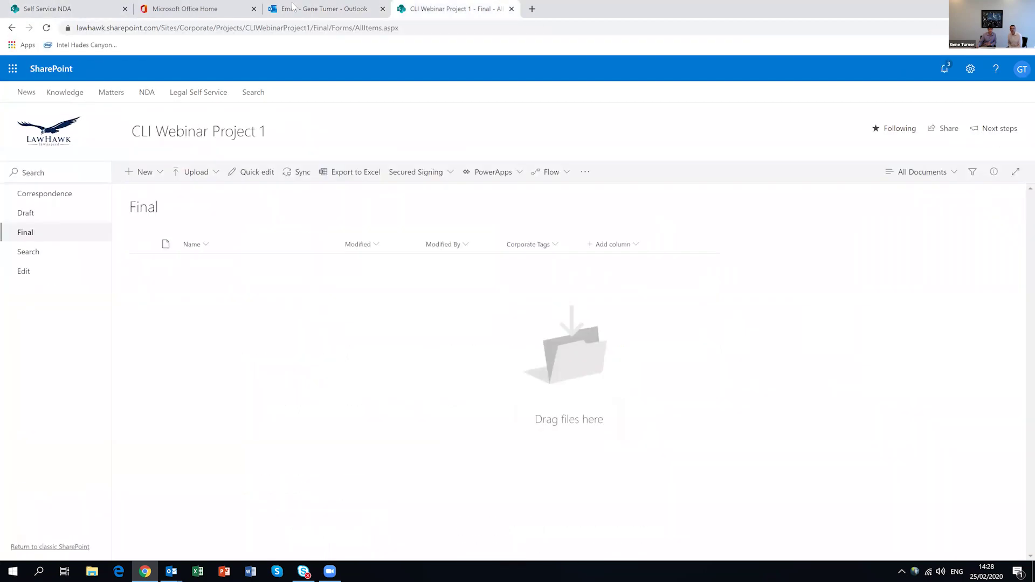
{"action": "left_click", "coordinate": [146, 93]}
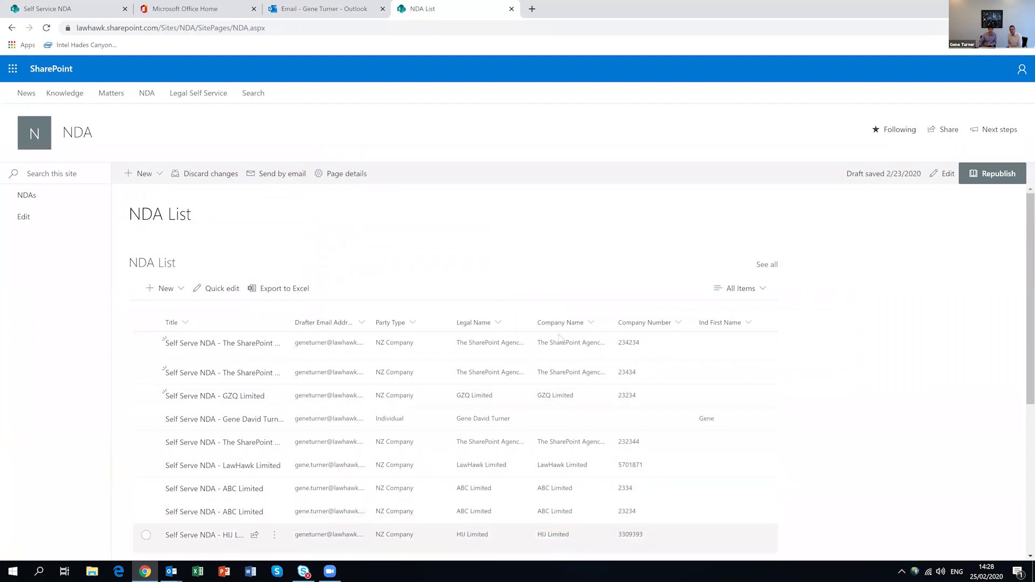
{"action": "left_click", "coordinate": [767, 264]}
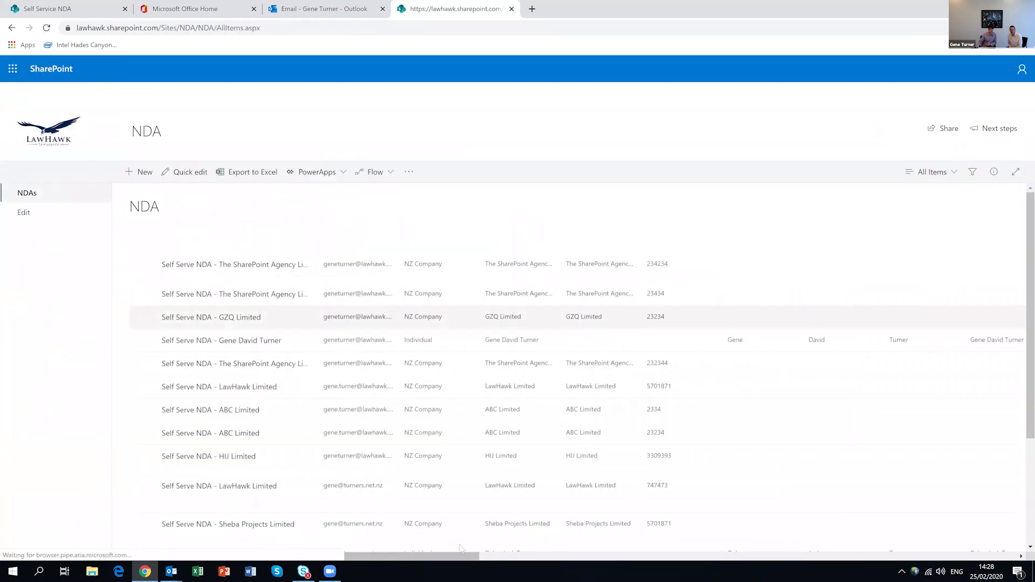
{"action": "scroll", "coordinate": [664, 539], "scroll_direction": "right", "scroll_amount": 15}
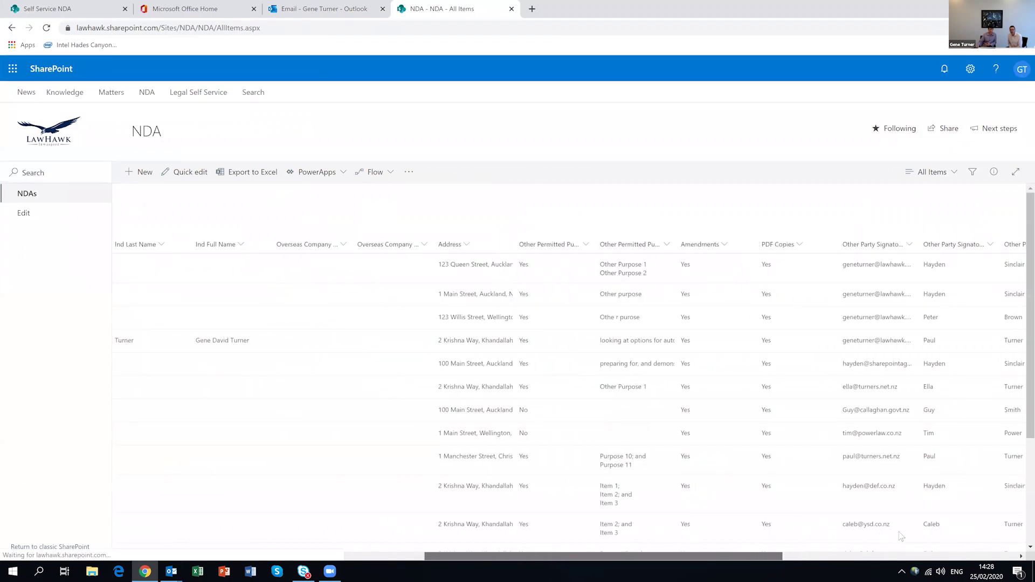
{"action": "scroll", "coordinate": [960, 538], "scroll_direction": "right", "scroll_amount": 7}
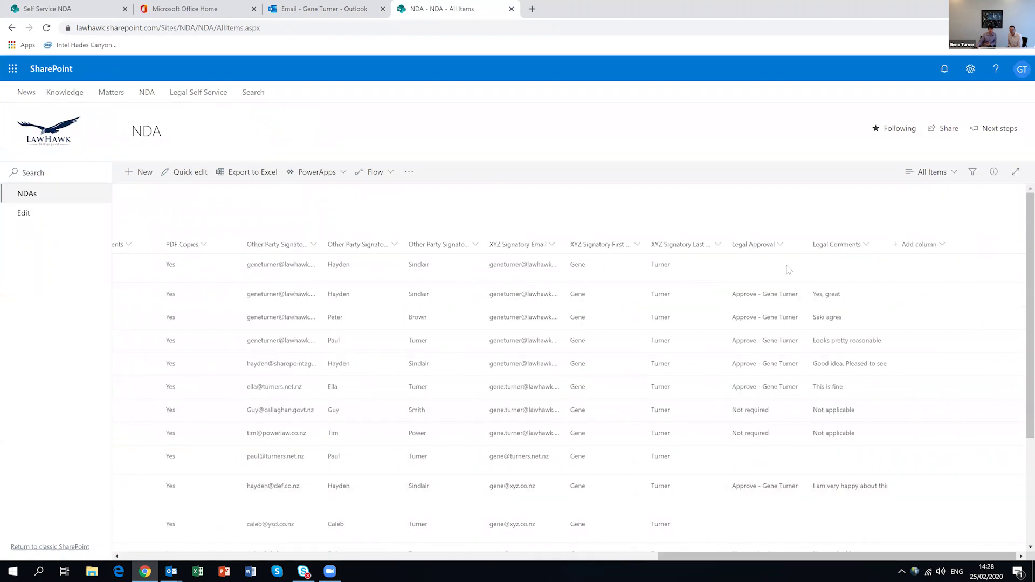
{"action": "left_click", "coordinate": [295, 11]}
Approve the Flow request with the reason 'This is fine. We are on the webinar.'
{"action": "left_click", "coordinate": [558, 341]}
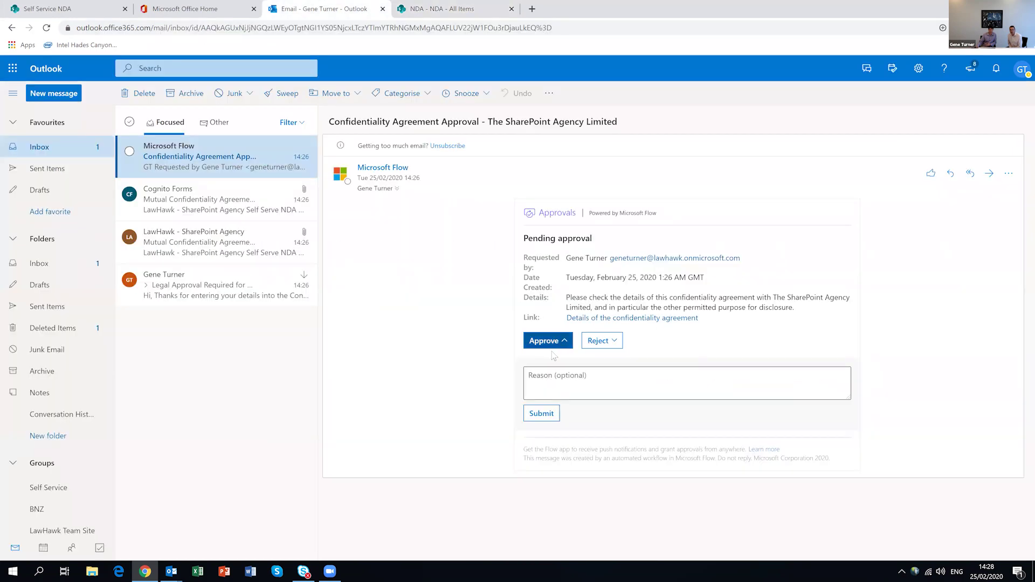
{"action": "left_click", "coordinate": [557, 373]}
{"action": "type", "text": "This is fine"}
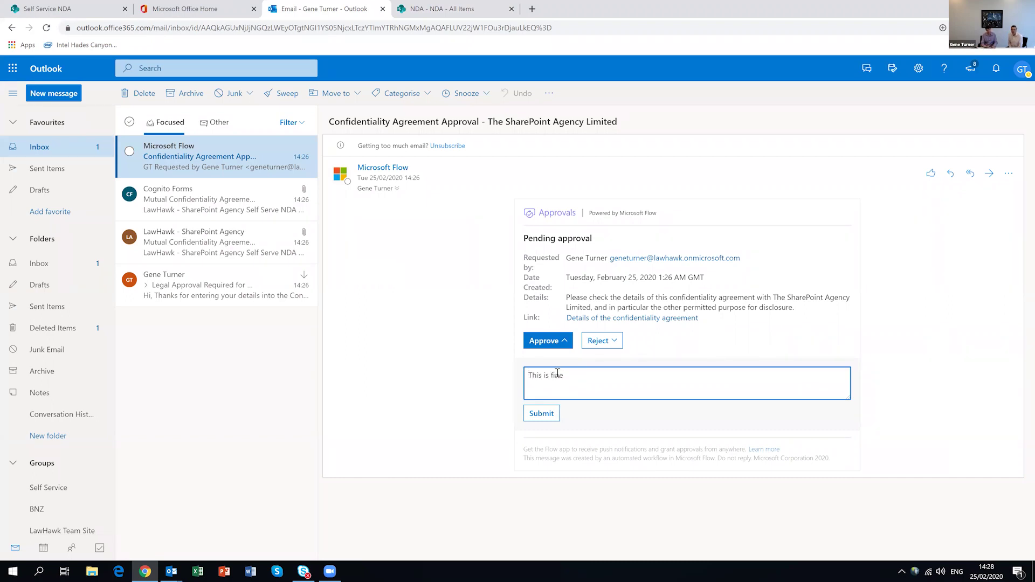
{"action": "type", "text": ". We are on the webinar."}
{"action": "left_click", "coordinate": [550, 412]}
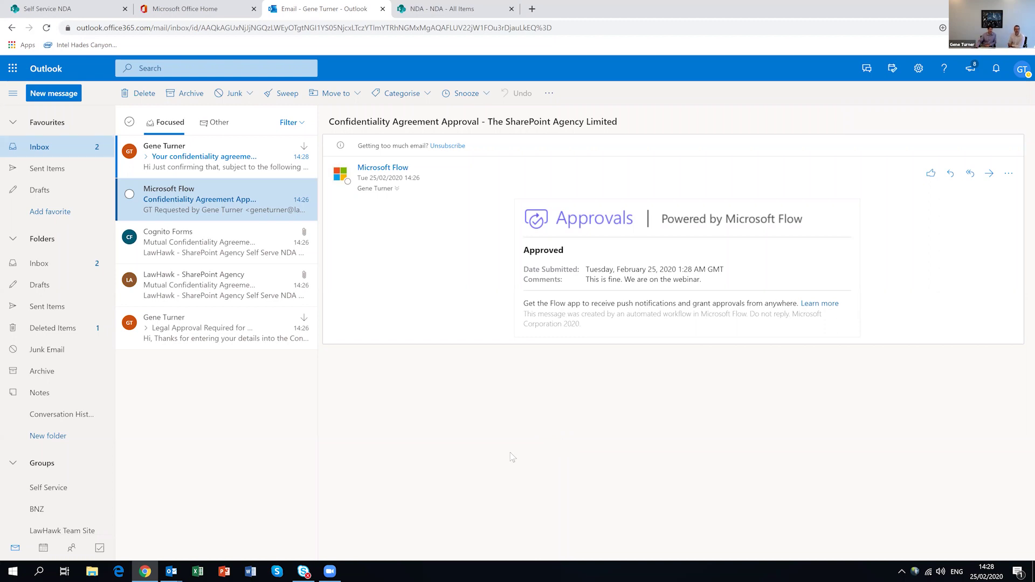
Read the approval confirmation, check the NDA list records the comment, then reopen the approved Flow email
{"action": "left_click", "coordinate": [219, 158]}
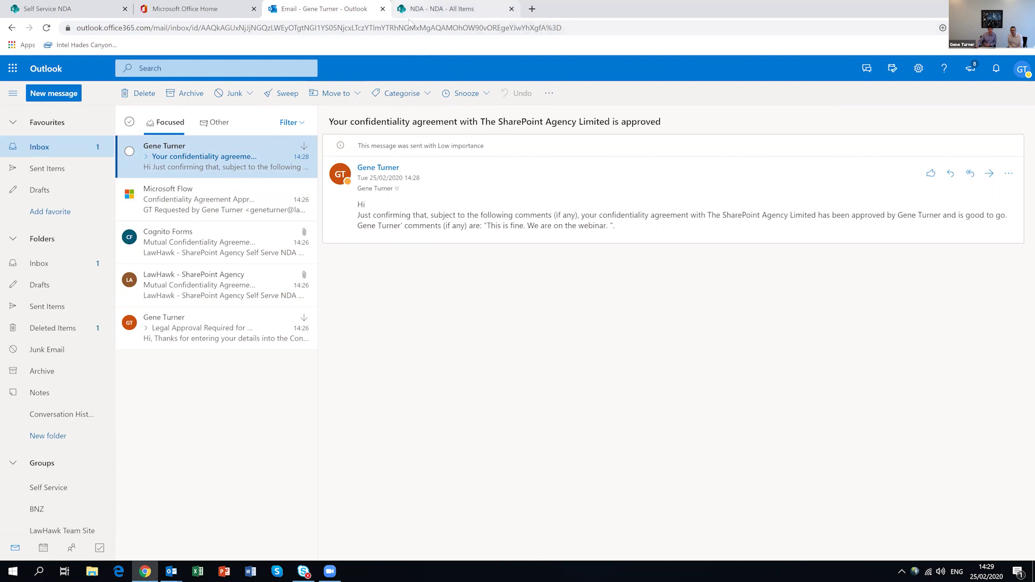
{"action": "left_click", "coordinate": [432, 9]}
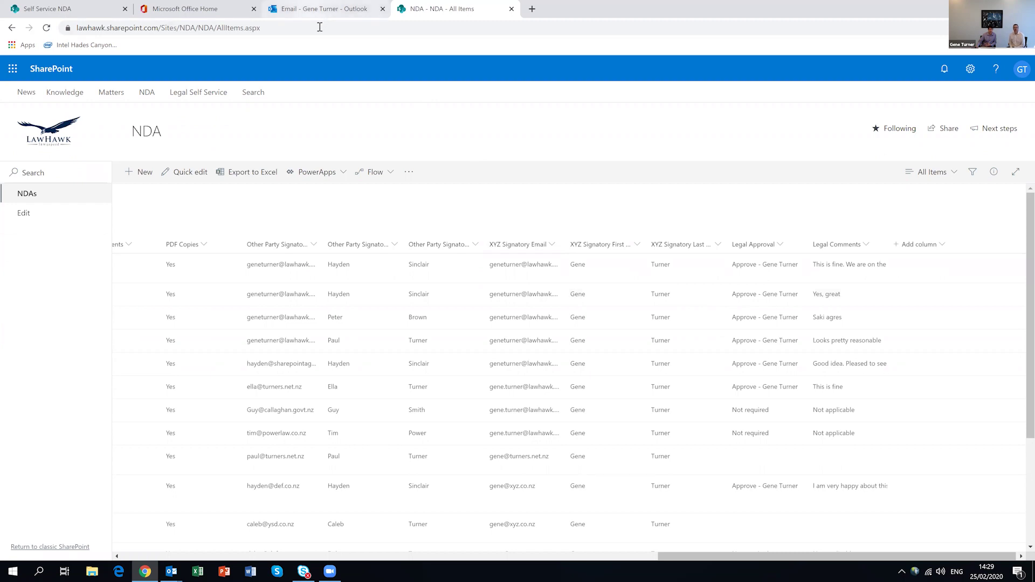
{"action": "left_click", "coordinate": [320, 9]}
{"action": "left_click", "coordinate": [189, 209]}
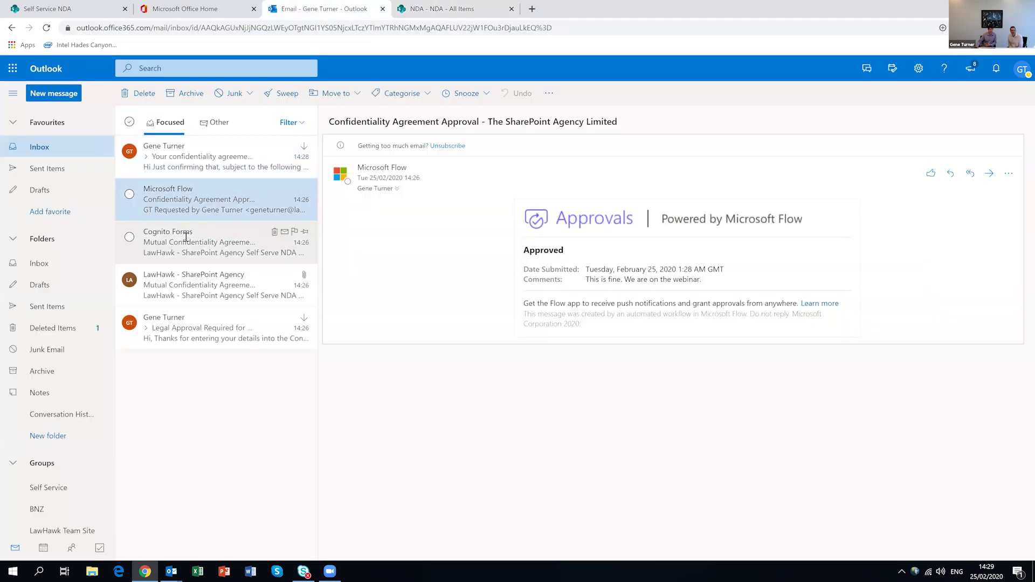
{"action": "left_click", "coordinate": [185, 238]}
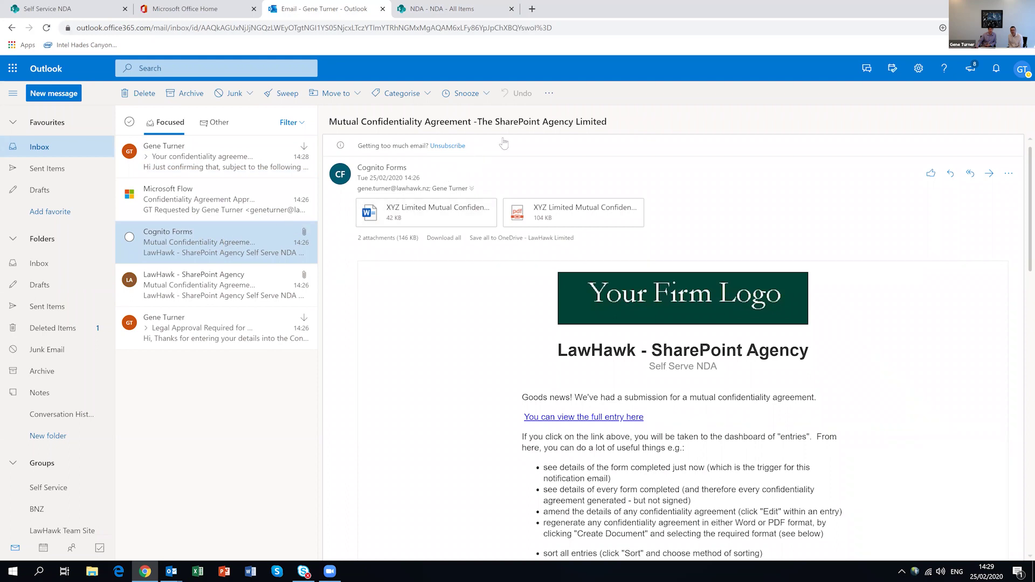
Launch OnePlaceMail on the Cognito Forms email and select both the PDF and Word attachments to save
{"action": "left_click", "coordinate": [1009, 173]}
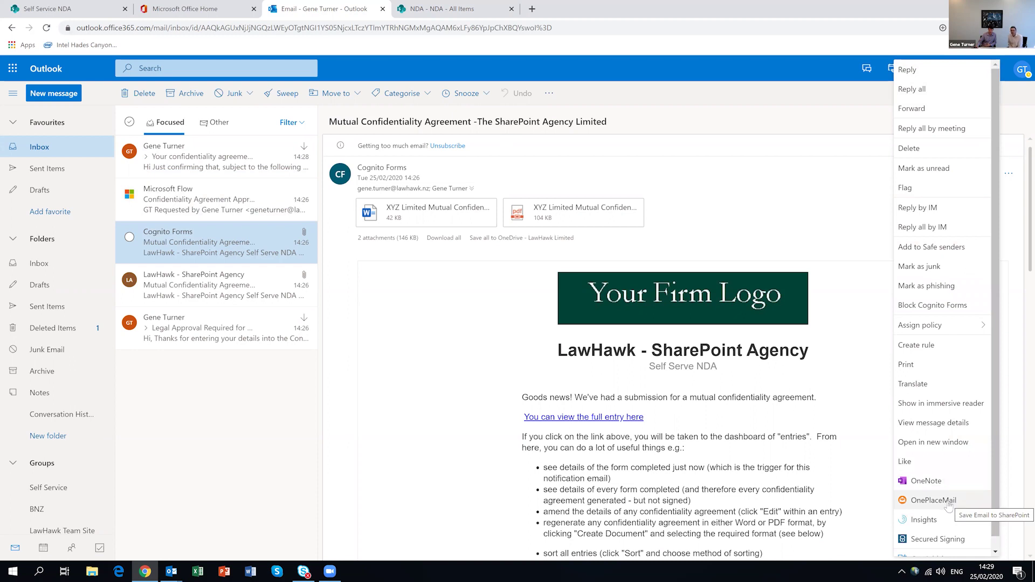
{"action": "left_click", "coordinate": [934, 501]}
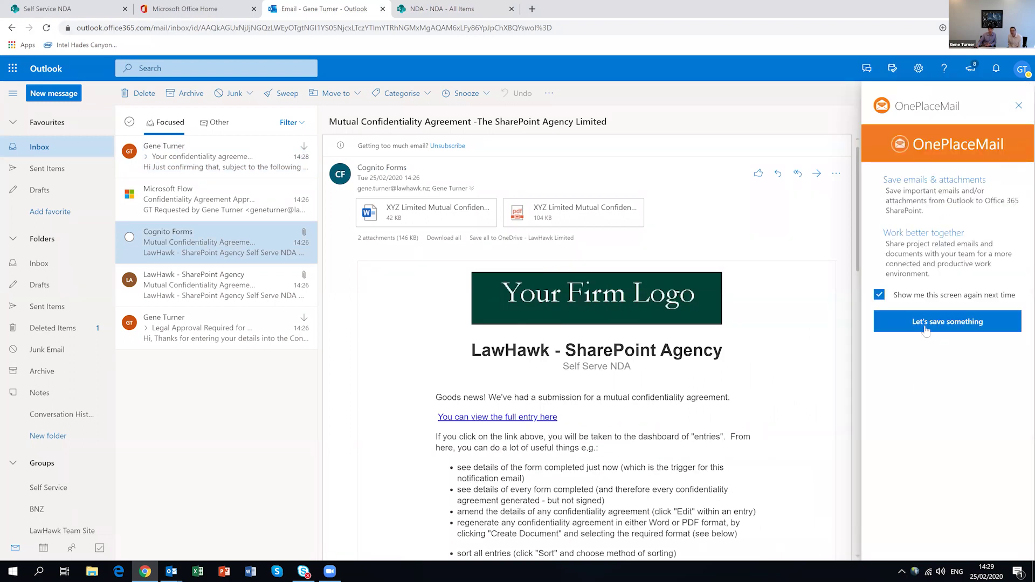
{"action": "left_click", "coordinate": [926, 322]}
{"action": "left_click", "coordinate": [1021, 185]}
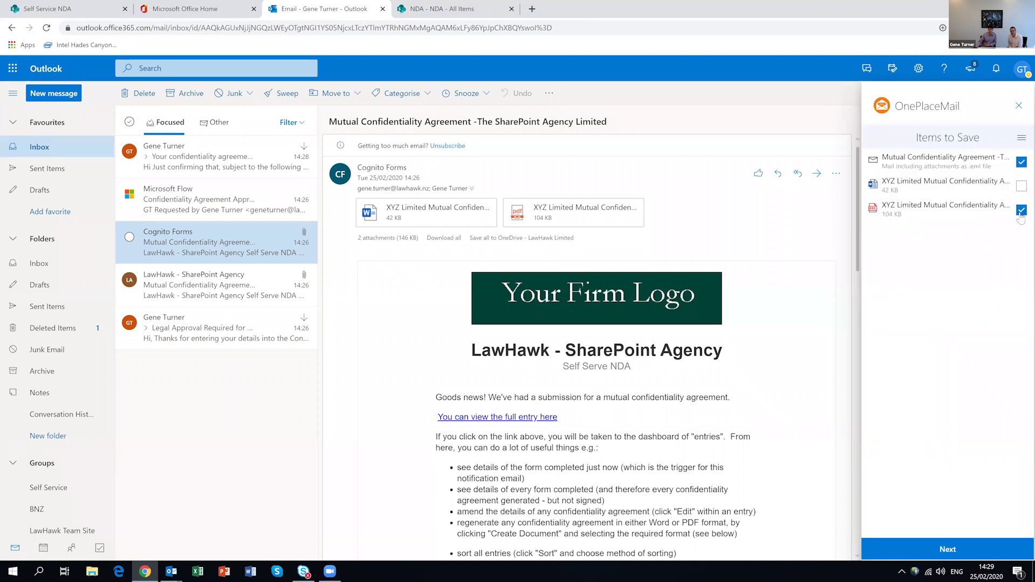
{"action": "left_click", "coordinate": [1021, 186]}
{"action": "left_click", "coordinate": [947, 542]}
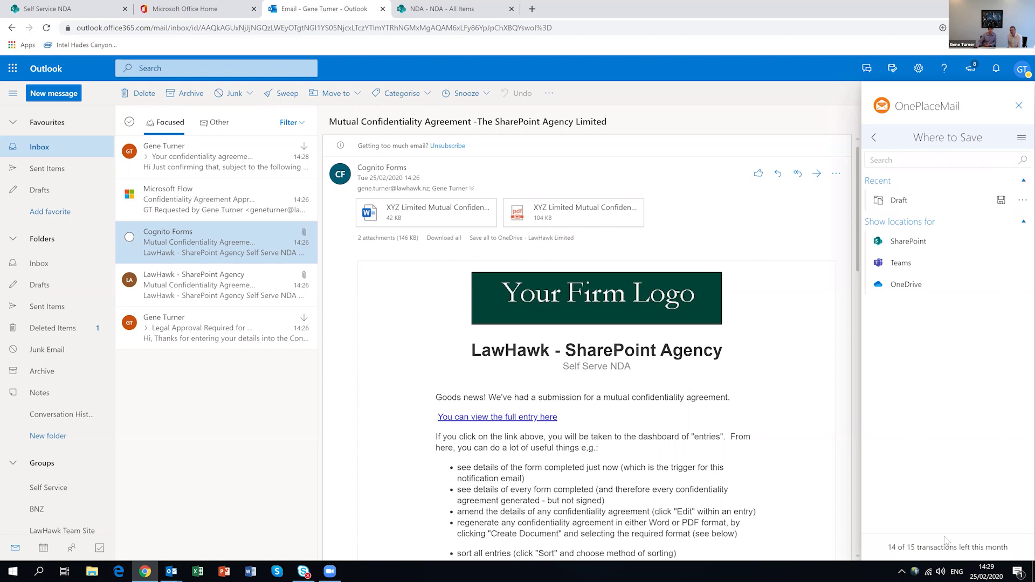
Browse SharePoint save locations to the Corporate Matters site and show its options
{"action": "left_click", "coordinate": [911, 243]}
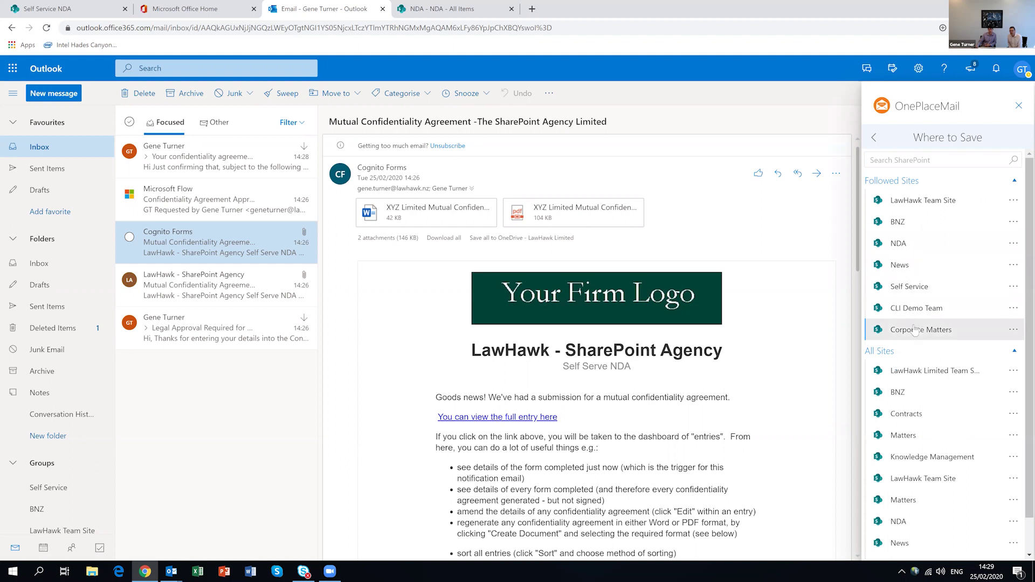
{"action": "left_click", "coordinate": [915, 330]}
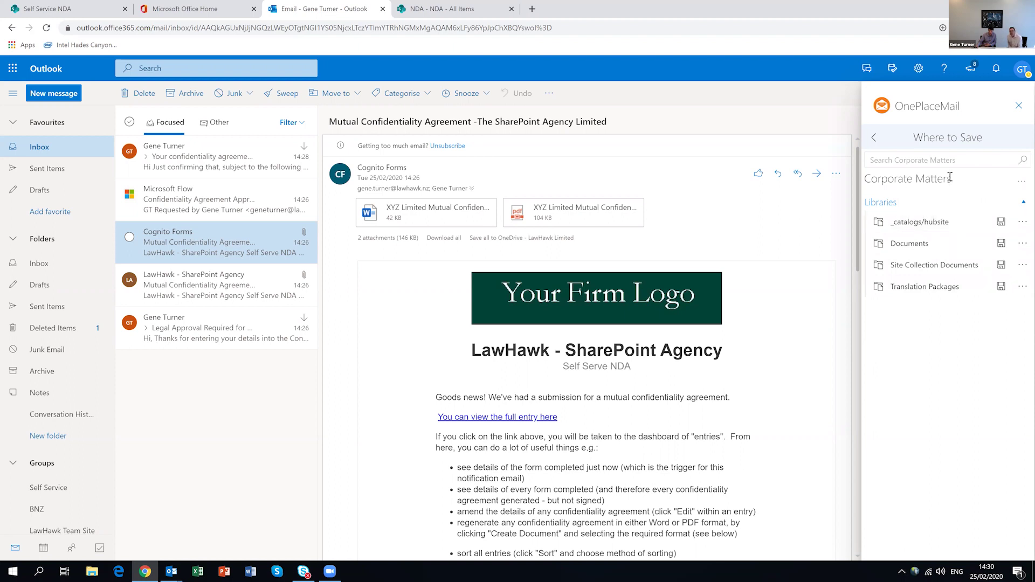
{"action": "left_click", "coordinate": [1022, 182]}
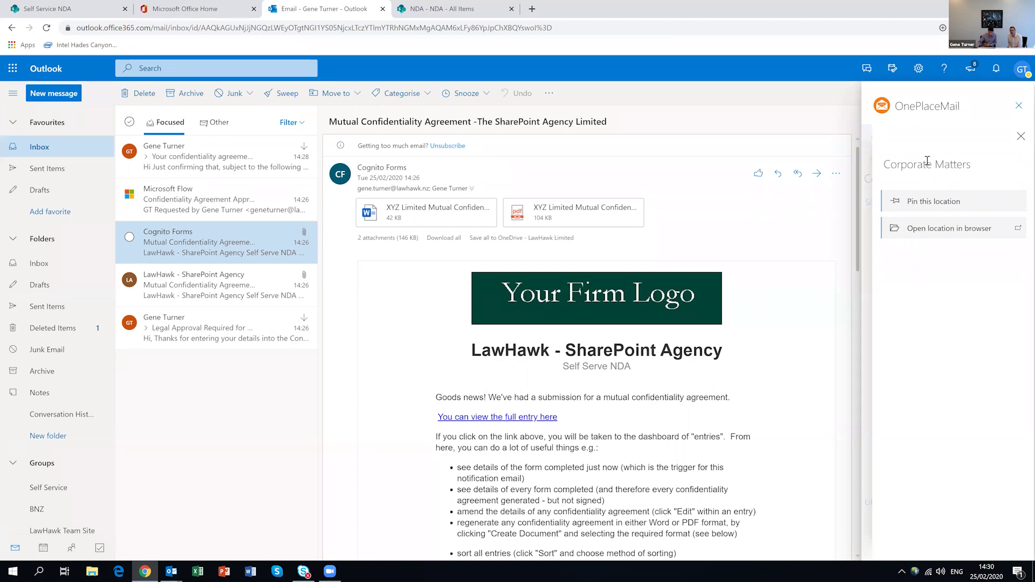
Relaunch OnePlaceMail on the email and reselect the PDF and Word attachments
{"action": "left_click", "coordinate": [1019, 105]}
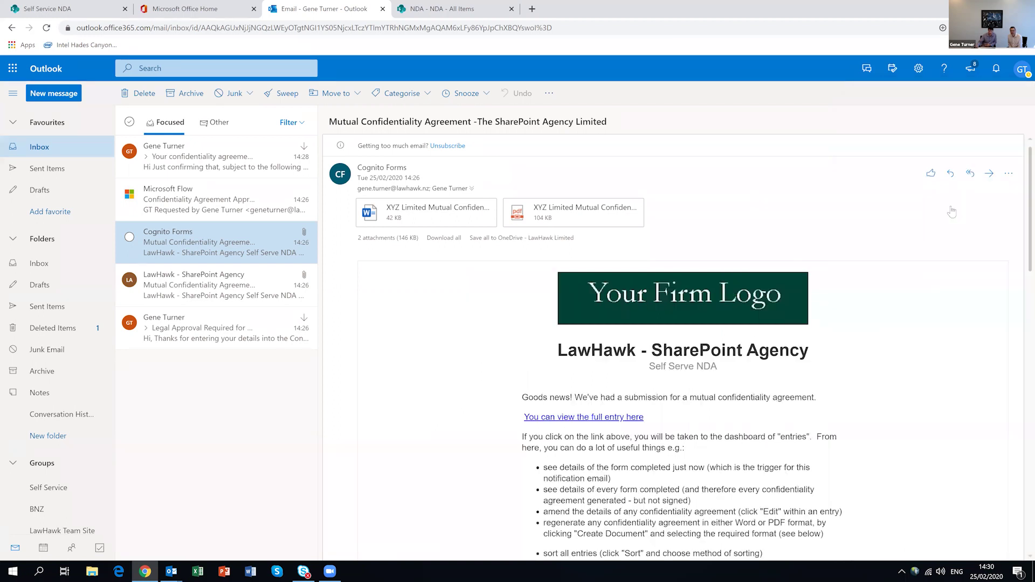
{"action": "left_click", "coordinate": [1009, 173]}
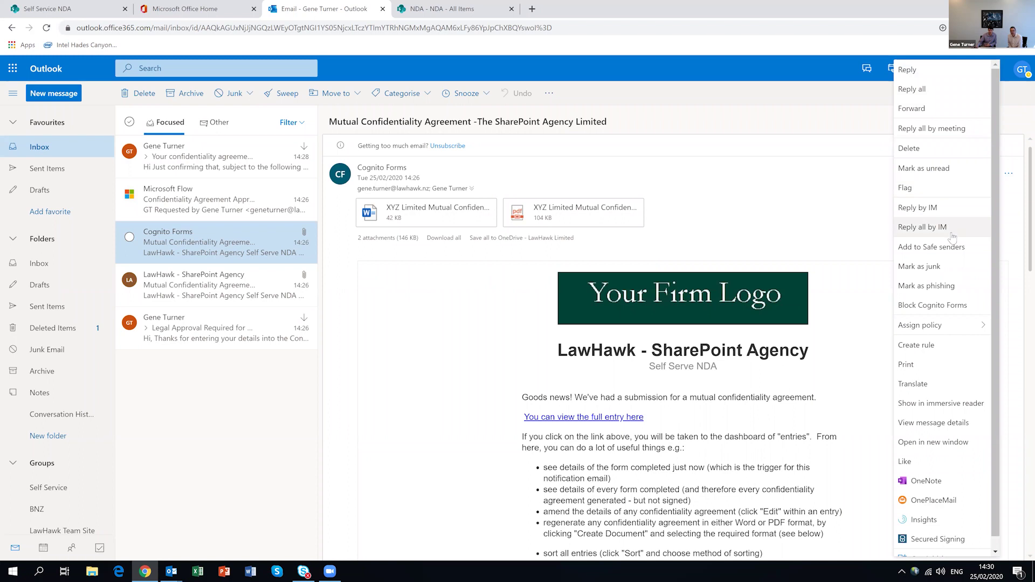
{"action": "left_click", "coordinate": [934, 500]}
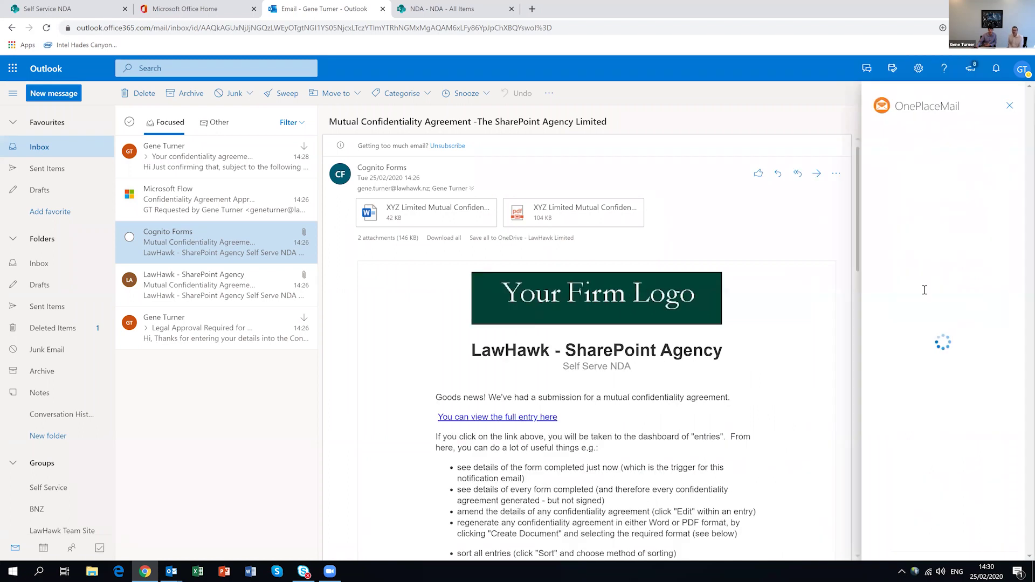
{"action": "left_click", "coordinate": [943, 325]}
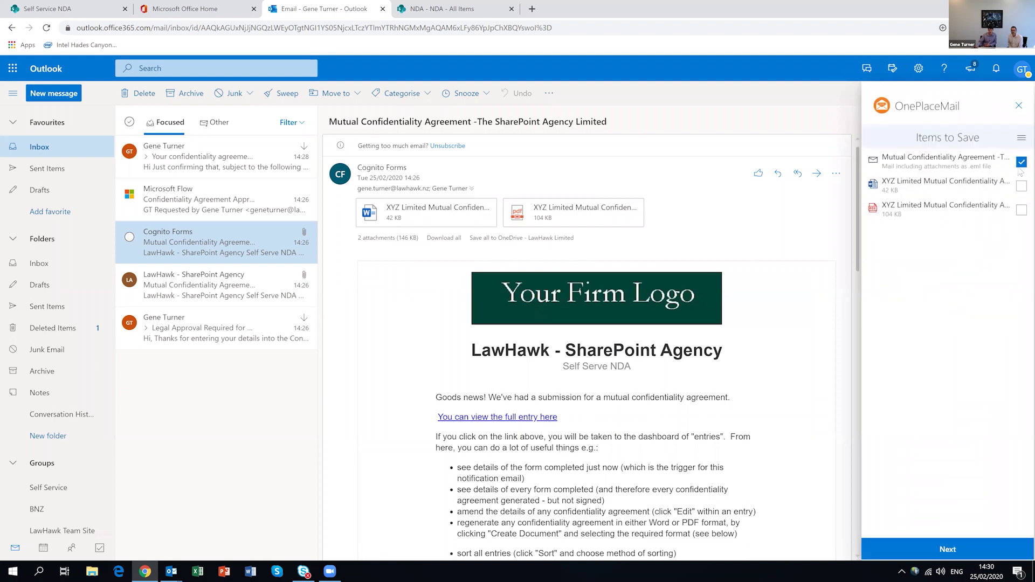
{"action": "left_click", "coordinate": [1022, 209]}
{"action": "left_click", "coordinate": [1021, 186]}
{"action": "left_click", "coordinate": [953, 549]}
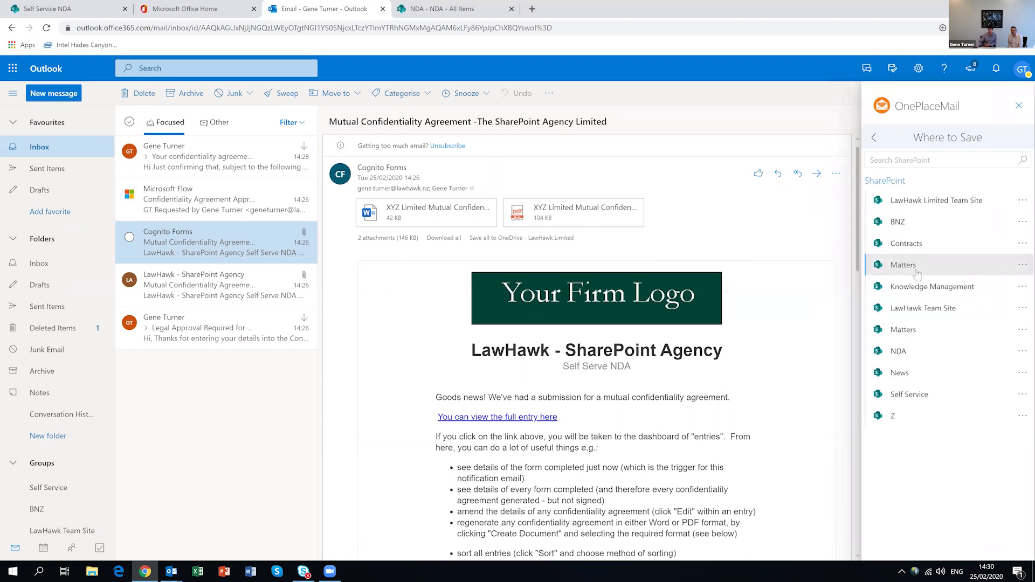
Save the email and attachments into Matters > Projects > CLI Webinar Project 1's Draft library
{"action": "left_click", "coordinate": [917, 273]}
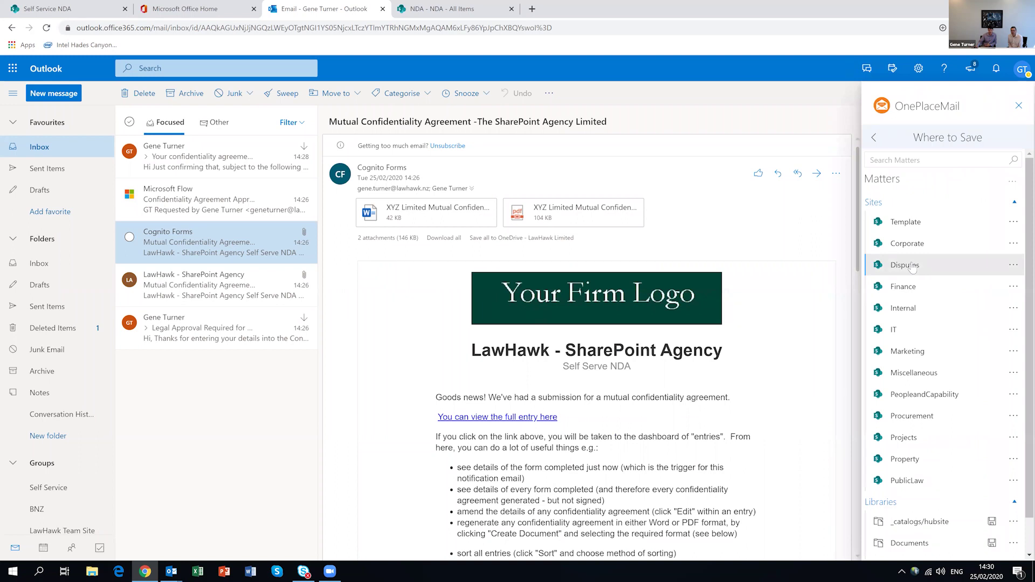
{"action": "left_click", "coordinate": [906, 440]}
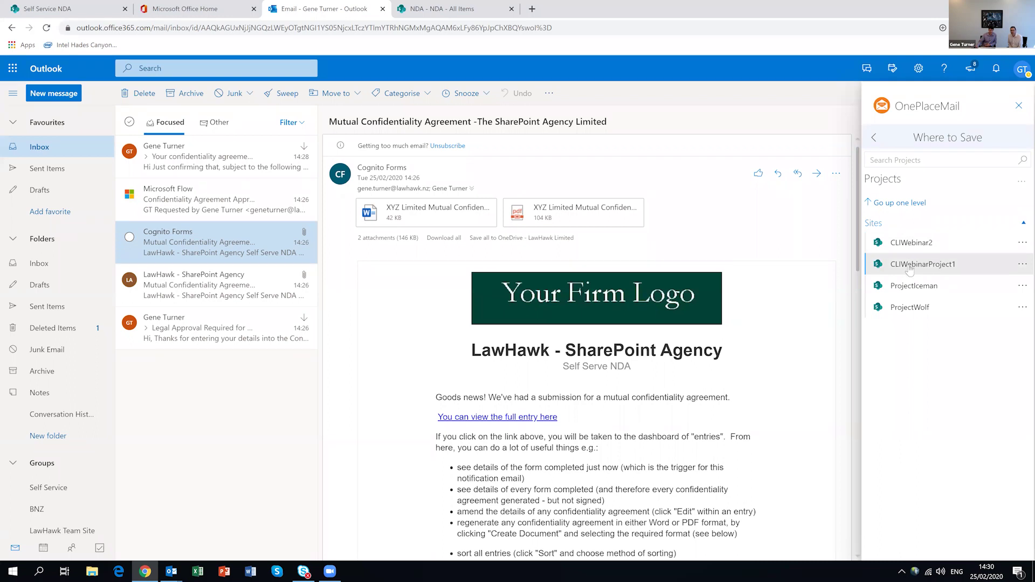
{"action": "left_click", "coordinate": [910, 265]}
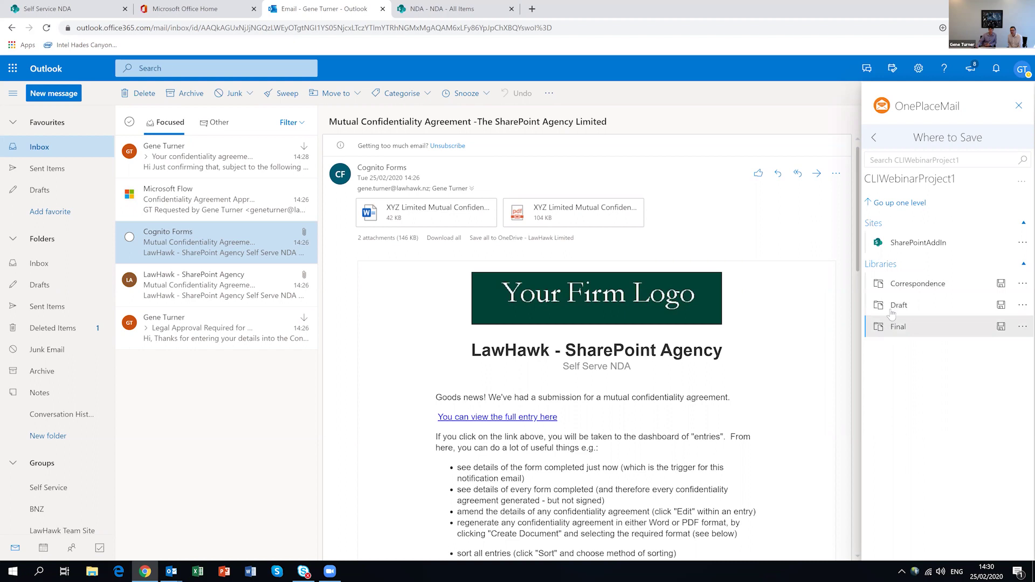
{"action": "left_click", "coordinate": [896, 306]}
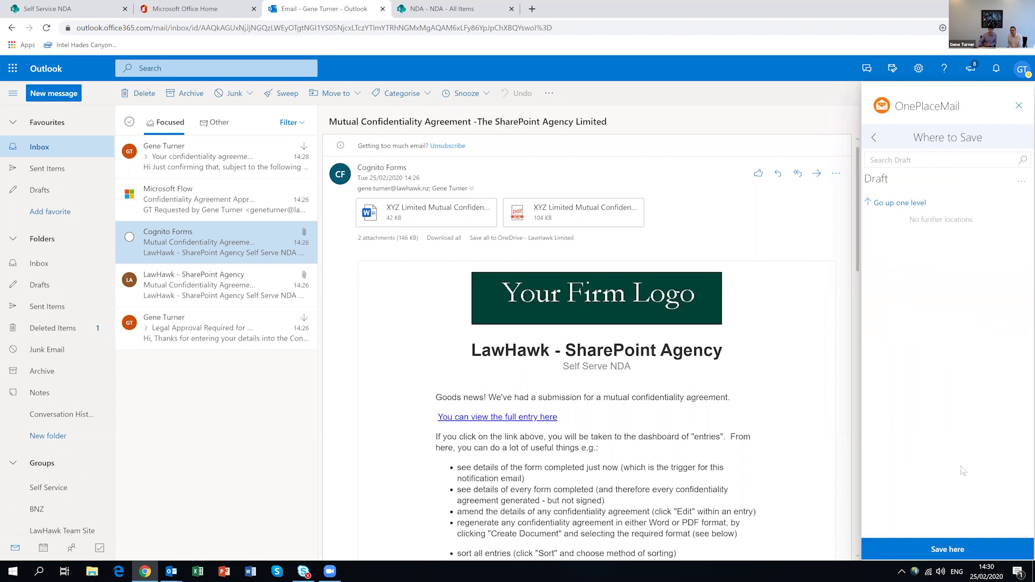
{"action": "left_click", "coordinate": [949, 540]}
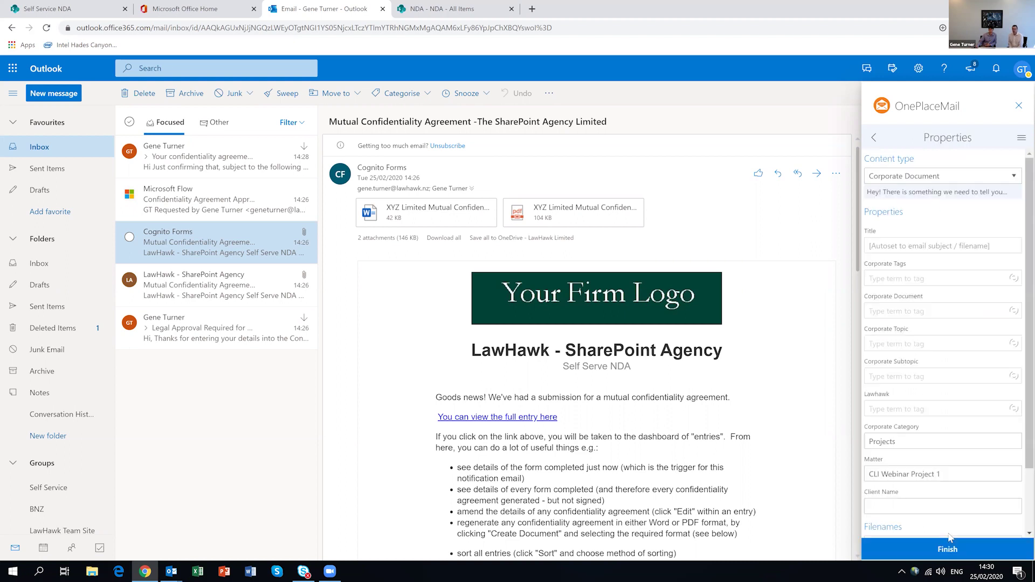
{"action": "left_click", "coordinate": [951, 546]}
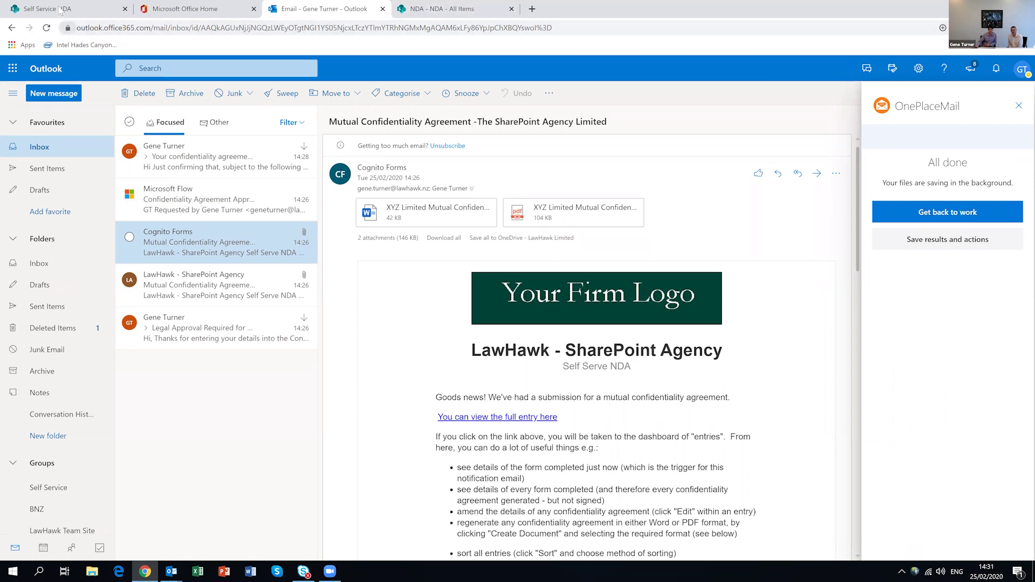
Go to CLI Webinar Project 1's Draft library via Matters and open the Word agreement
{"action": "key", "text": "ctrl+1"}
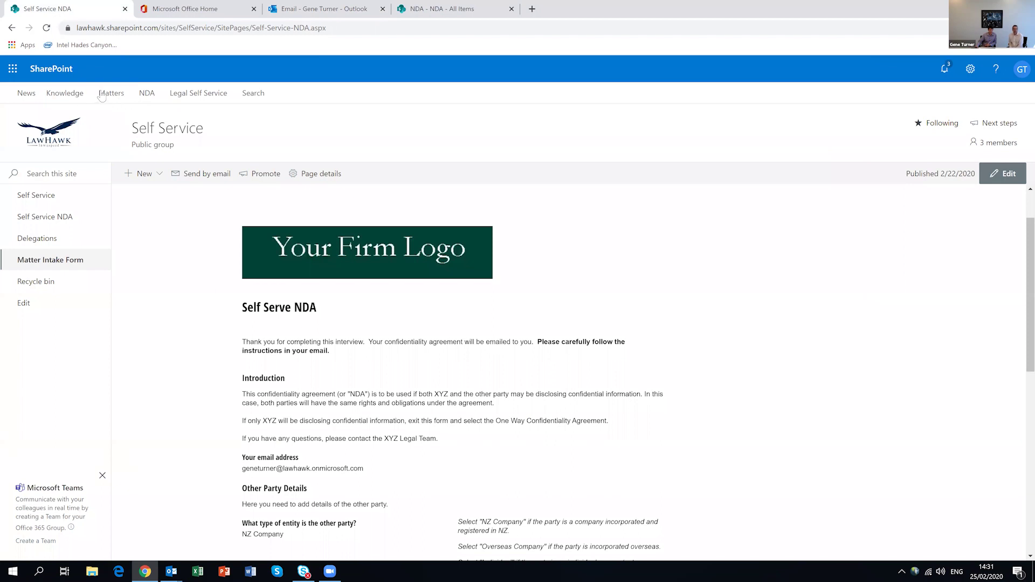
{"action": "left_click", "coordinate": [111, 94]}
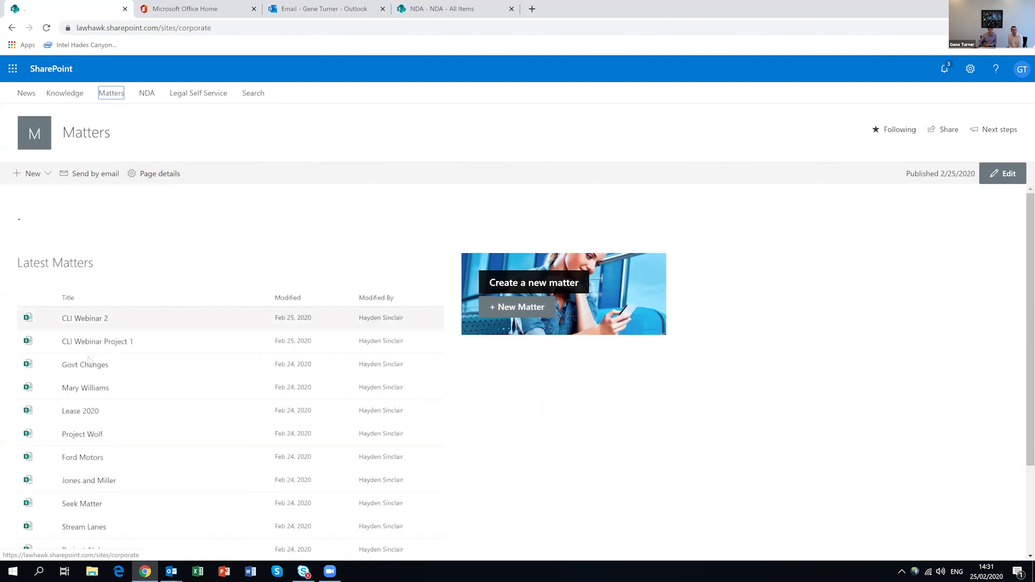
{"action": "left_click", "coordinate": [85, 345]}
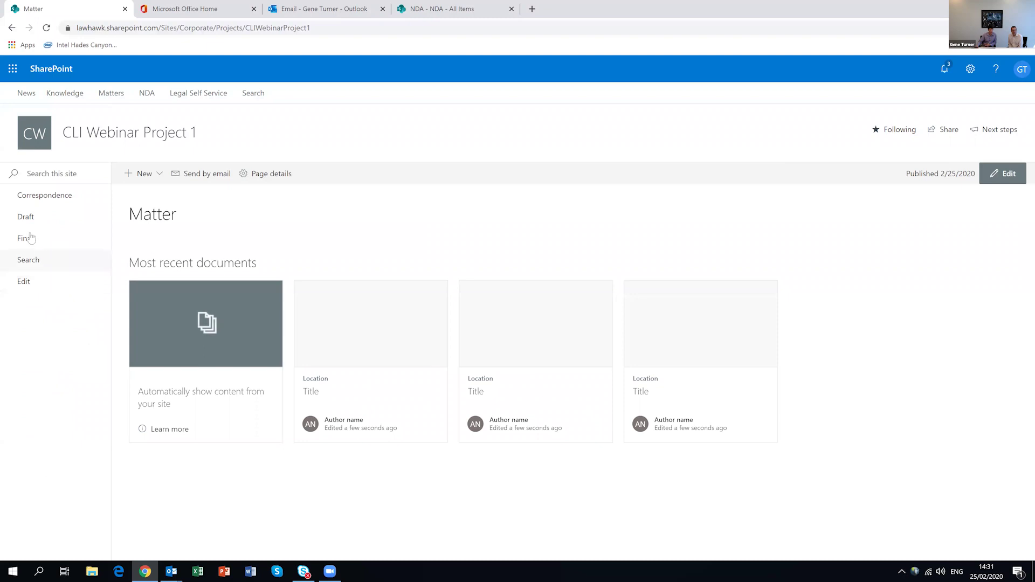
{"action": "left_click", "coordinate": [20, 216]}
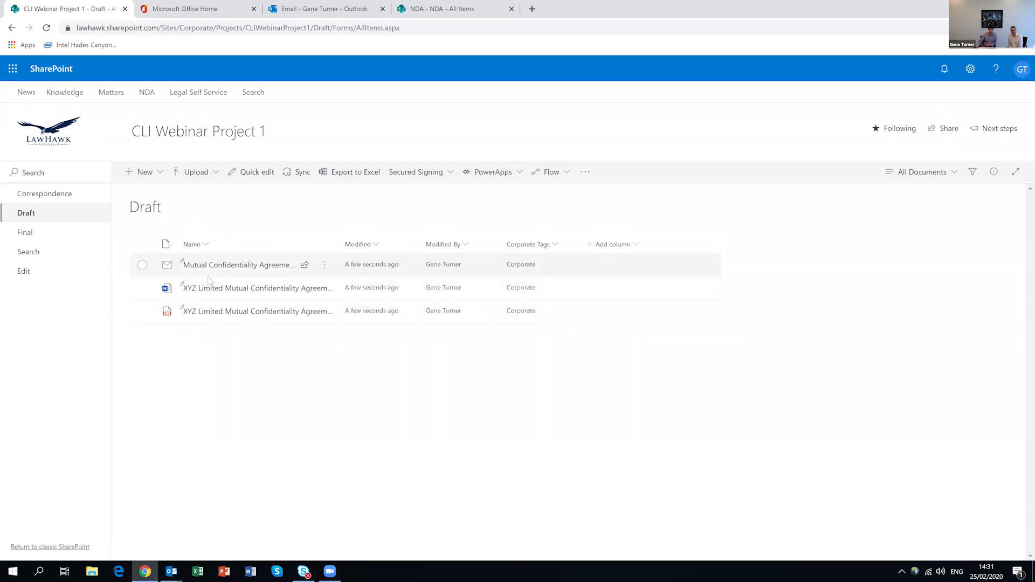
{"action": "mouse_move", "coordinate": [210, 292]}
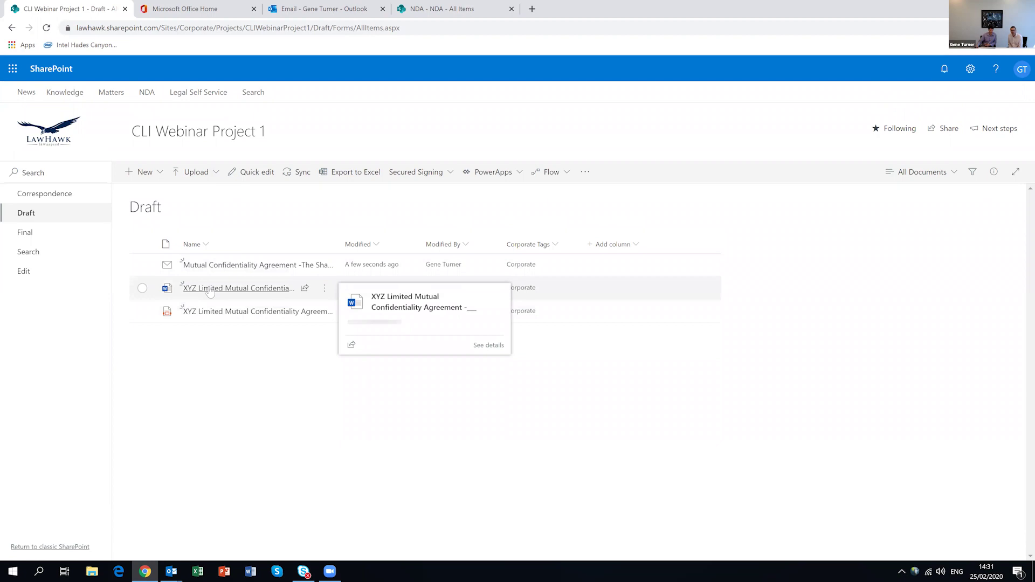
{"action": "left_click", "coordinate": [225, 289]}
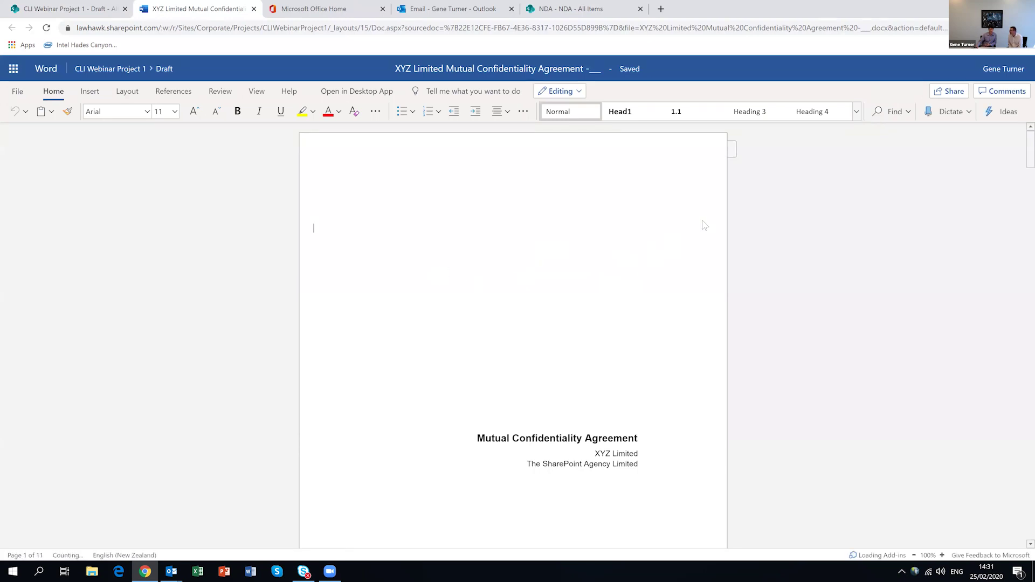
Share a link to the Mutual Confidentiality Agreement with the other party's contact
{"action": "left_click", "coordinate": [952, 91]}
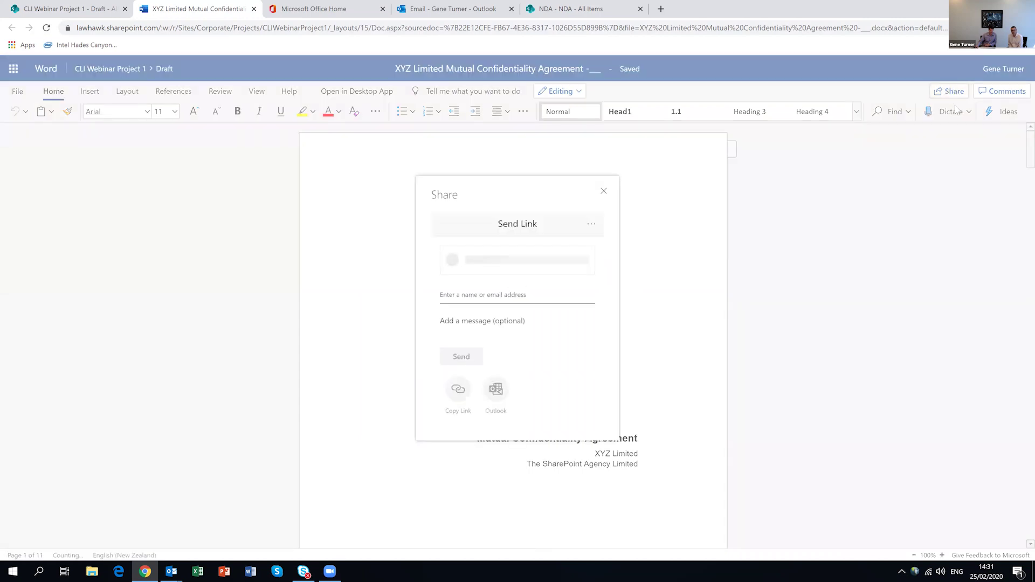
{"action": "left_click", "coordinate": [474, 297]}
{"action": "type", "text": "hayden"}
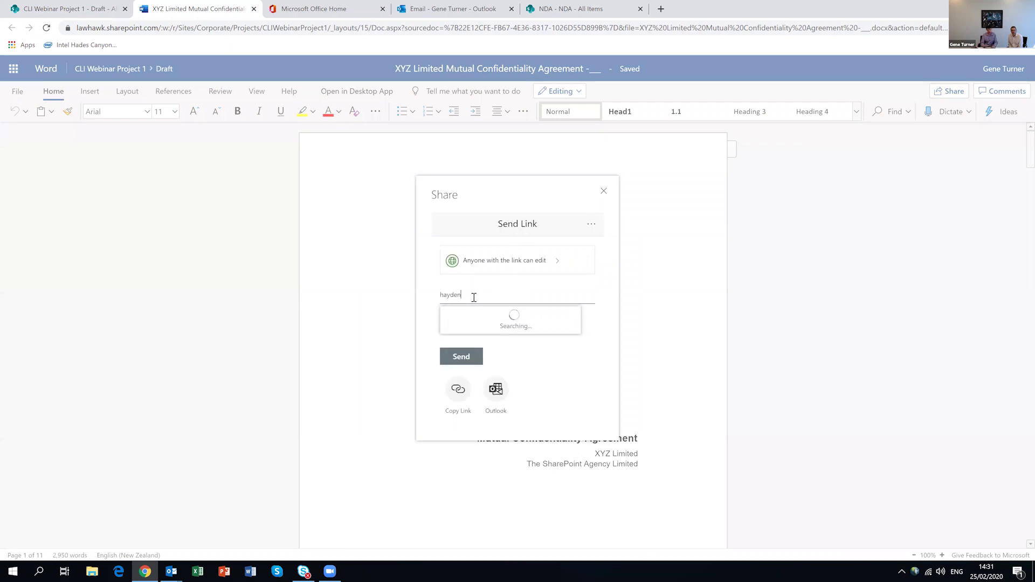
{"action": "left_click", "coordinate": [478, 322]}
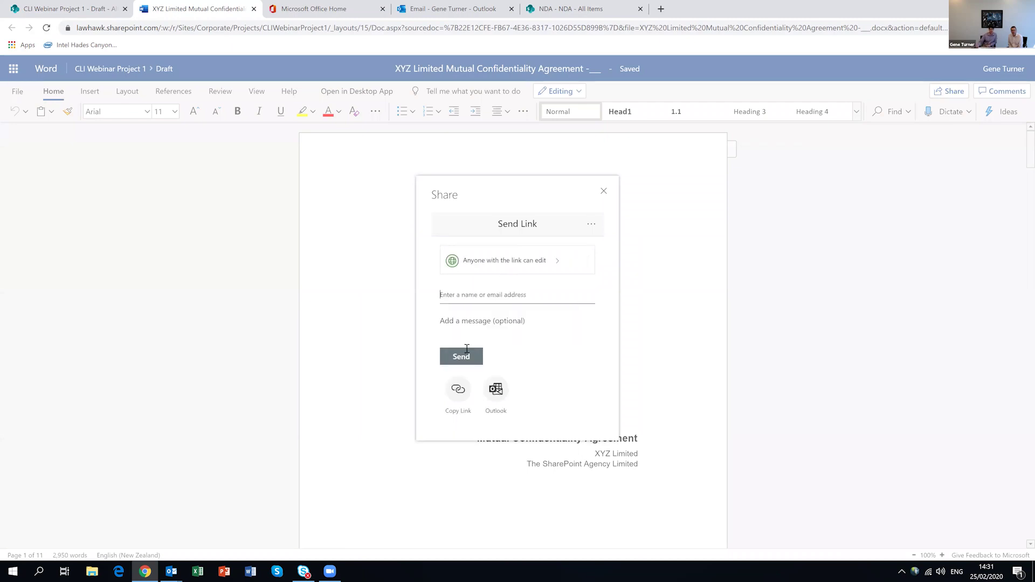
{"action": "left_click", "coordinate": [462, 367]}
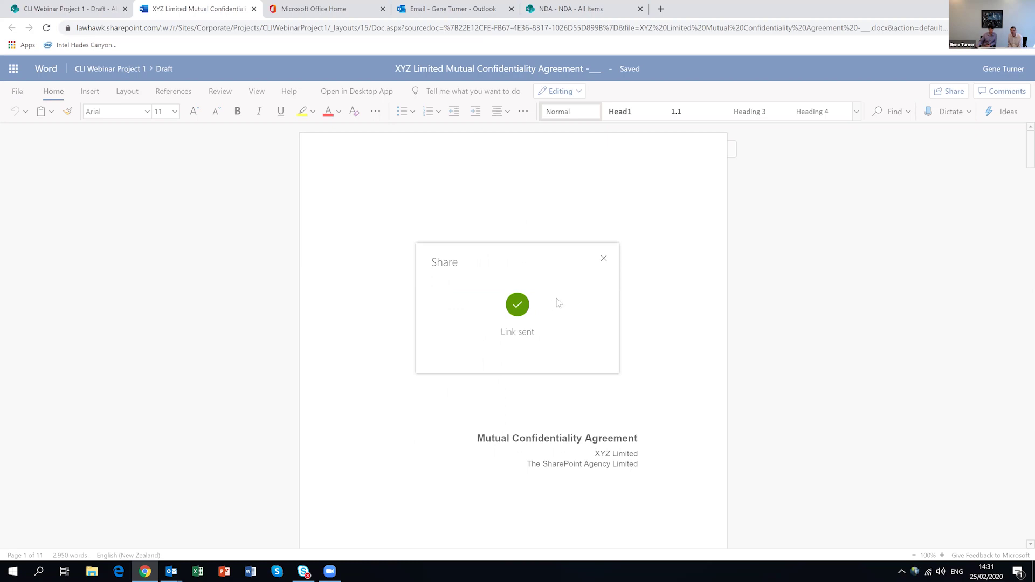
{"action": "left_click", "coordinate": [604, 259]}
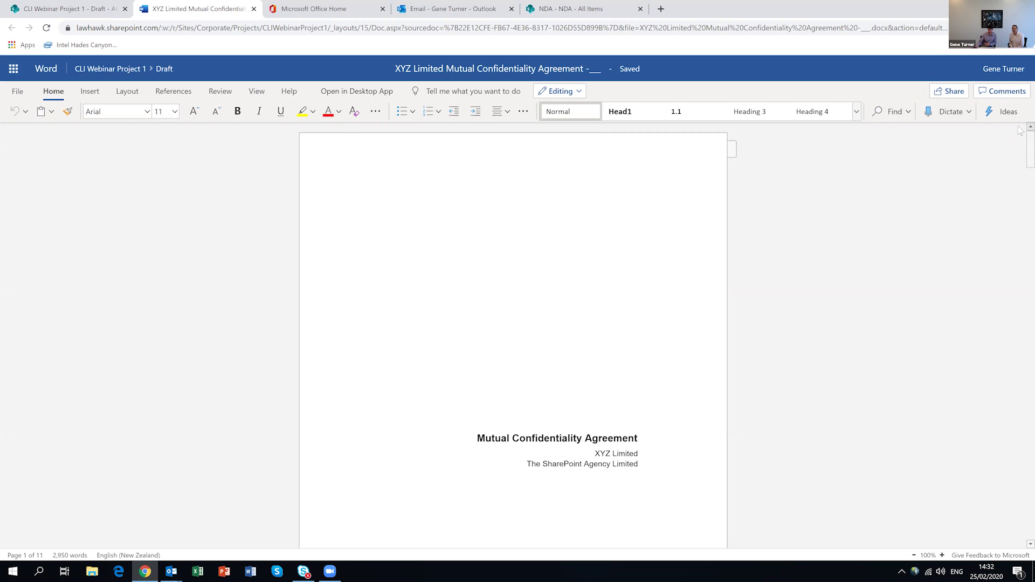
Scroll to the Execution section and select the XYZ LIMITED signing tag text
{"action": "scroll", "coordinate": [1021, 162], "scroll_direction": "down", "scroll_amount": 1}
{"action": "scroll", "coordinate": [1021, 182], "scroll_direction": "down", "scroll_amount": 15}
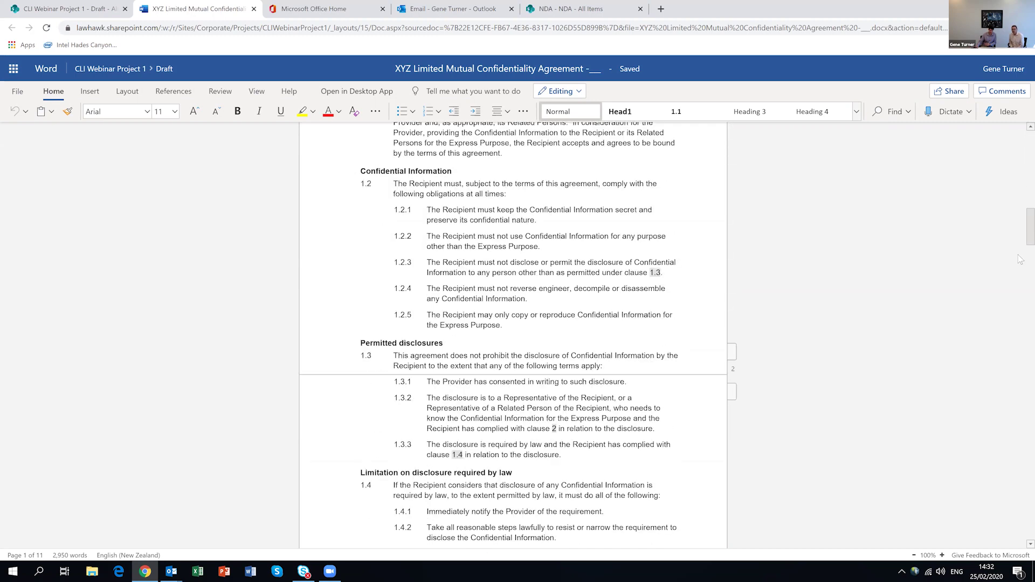
{"action": "scroll", "coordinate": [1021, 302], "scroll_direction": "down", "scroll_amount": 5}
{"action": "scroll", "coordinate": [1021, 309], "scroll_direction": "down", "scroll_amount": 15}
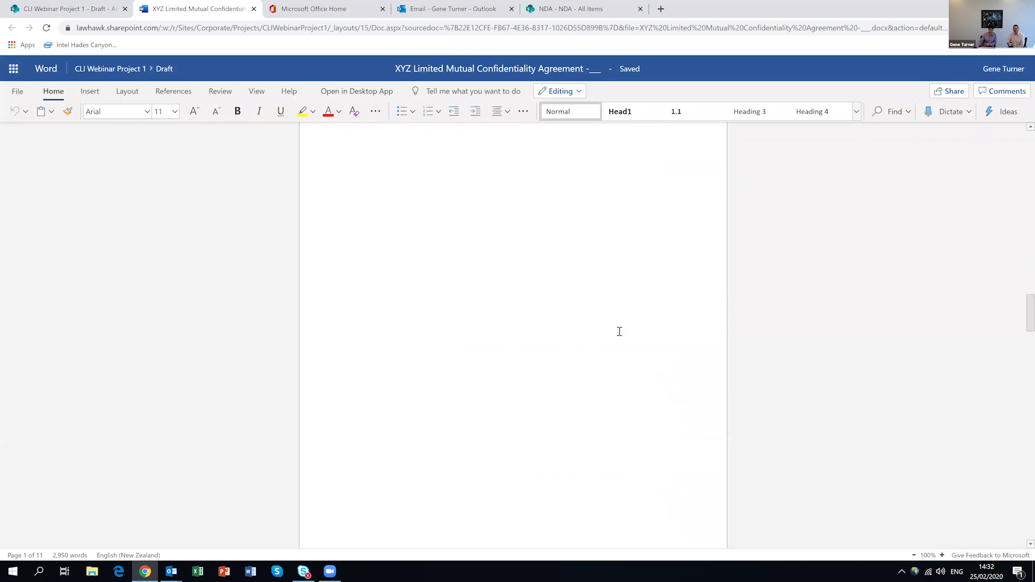
{"action": "scroll", "coordinate": [619, 328], "scroll_direction": "down", "scroll_amount": 5}
{"action": "scroll", "coordinate": [619, 327], "scroll_direction": "down", "scroll_amount": 20}
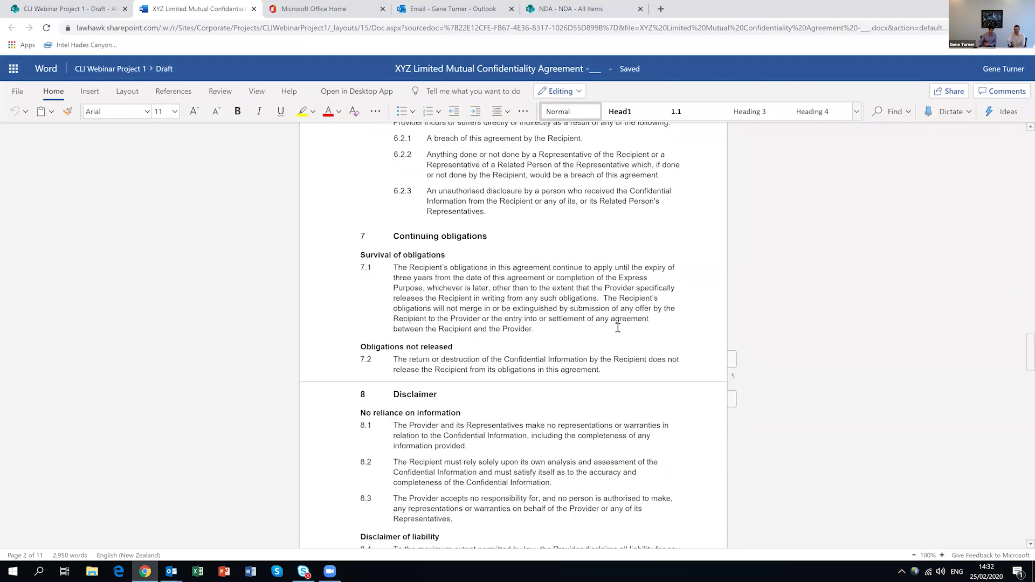
{"action": "scroll", "coordinate": [615, 328], "scroll_direction": "down", "scroll_amount": 5}
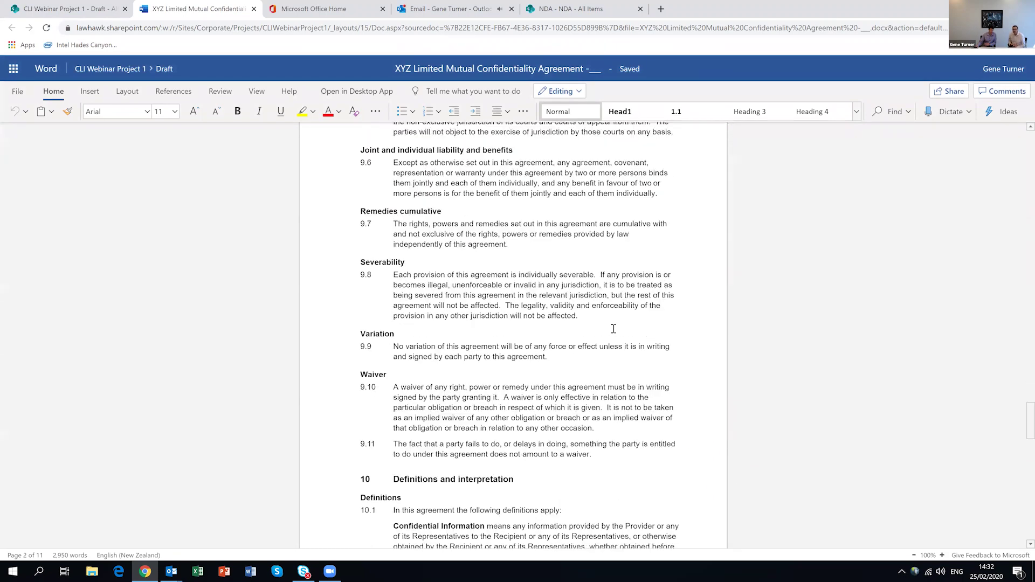
{"action": "scroll", "coordinate": [614, 329], "scroll_direction": "down", "scroll_amount": 20}
{"action": "scroll", "coordinate": [613, 330], "scroll_direction": "up", "scroll_amount": 2}
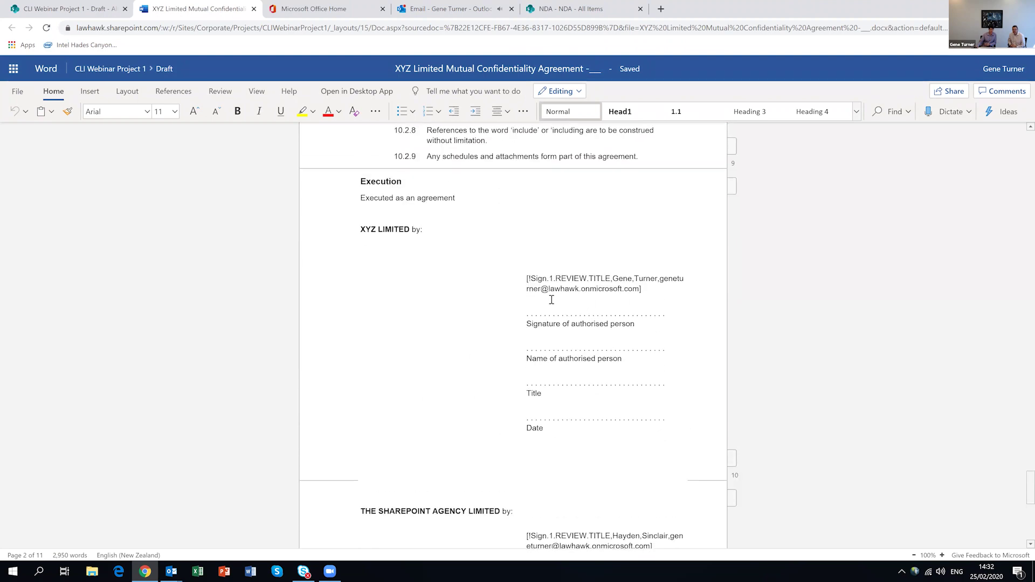
{"action": "left_click_drag", "start_coordinate": [528, 279], "coordinate": [641, 289]}
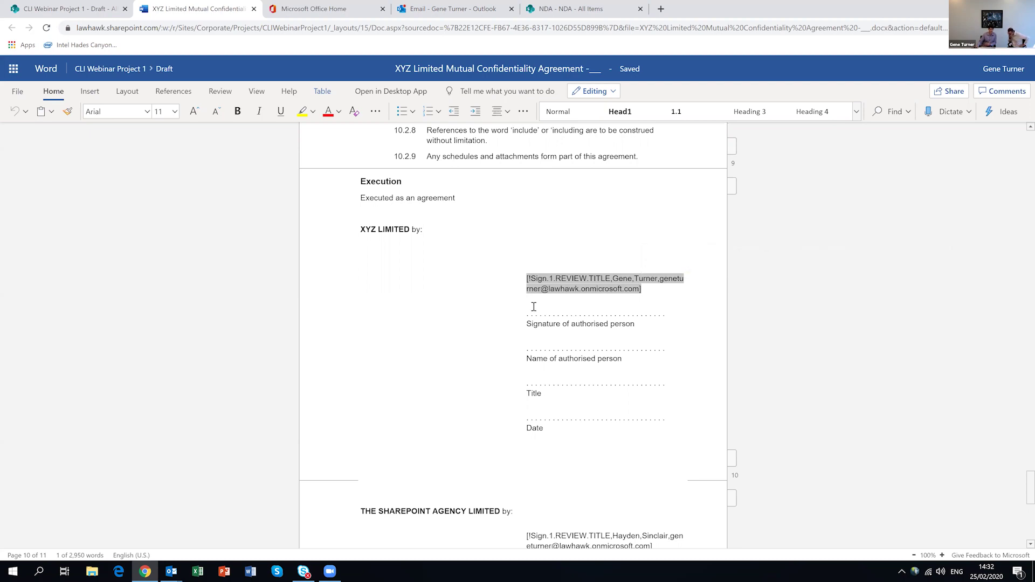
{"action": "left_click", "coordinate": [49, 9]}
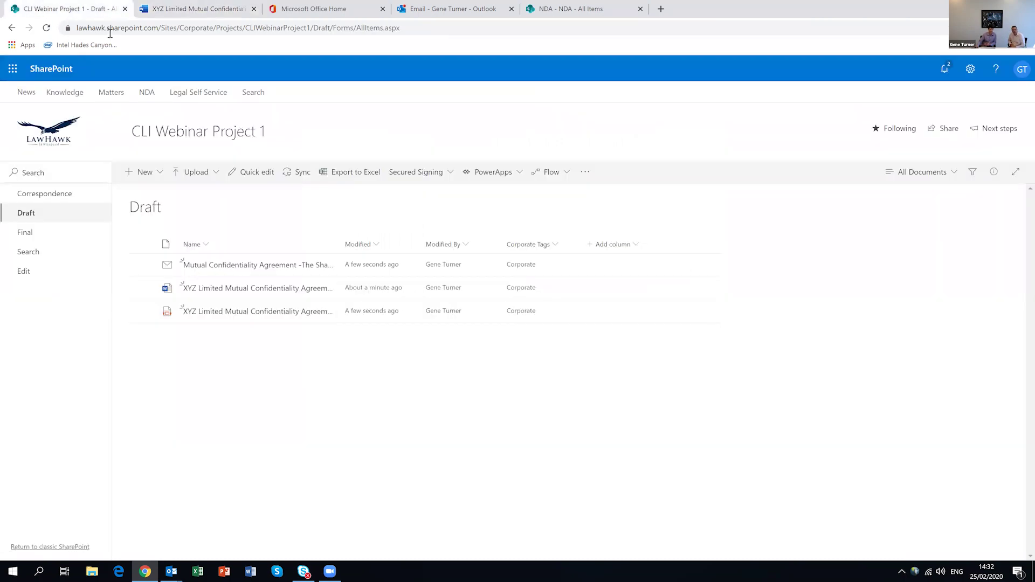
Move the XYZ Limited Word agreement from Draft into CLI Webinar Project 1's Final library, then open Final
{"action": "left_click", "coordinate": [225, 278]}
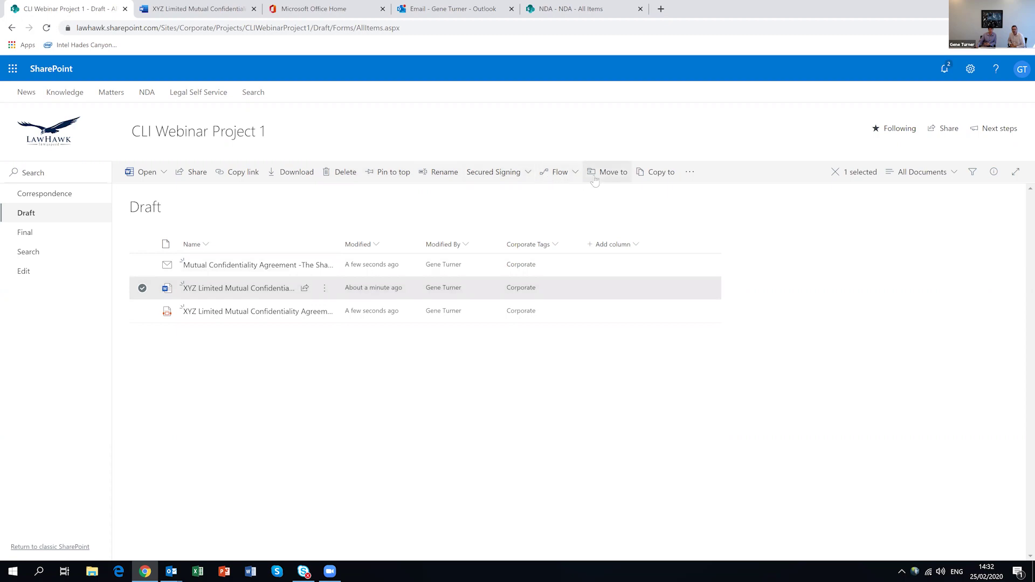
{"action": "left_click", "coordinate": [613, 173]}
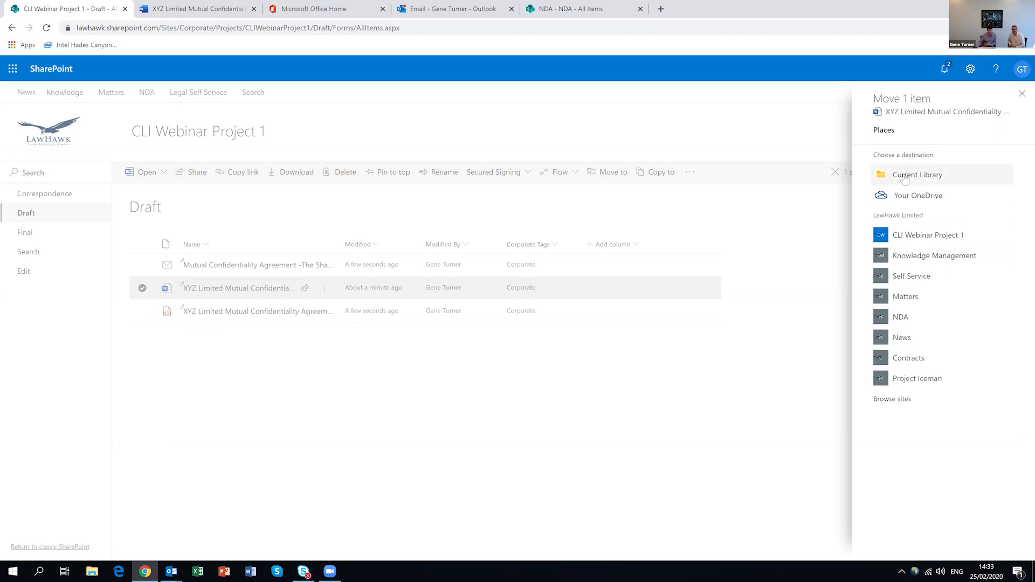
{"action": "left_click", "coordinate": [912, 236]}
{"action": "left_click", "coordinate": [901, 230]}
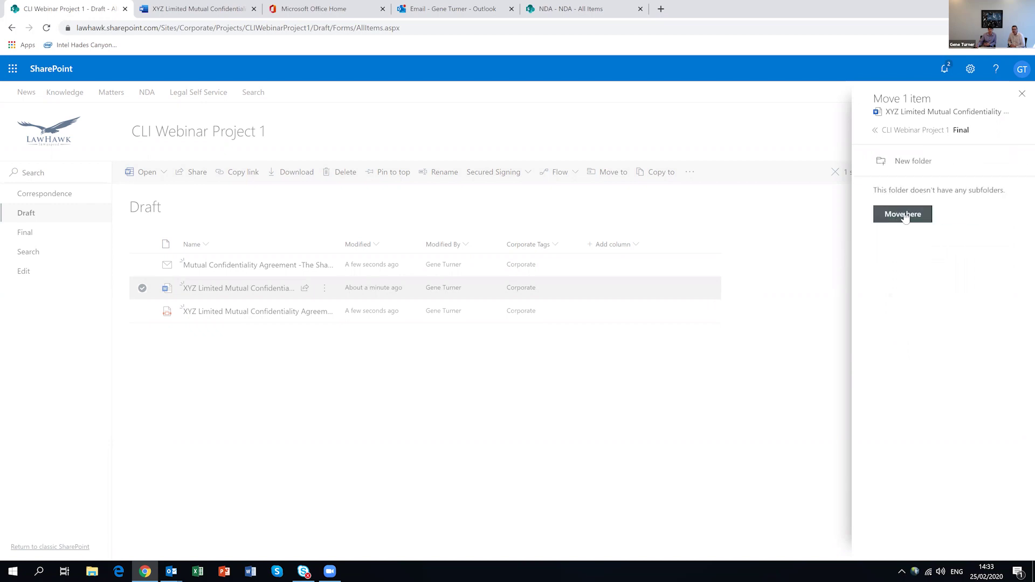
{"action": "left_click", "coordinate": [903, 216]}
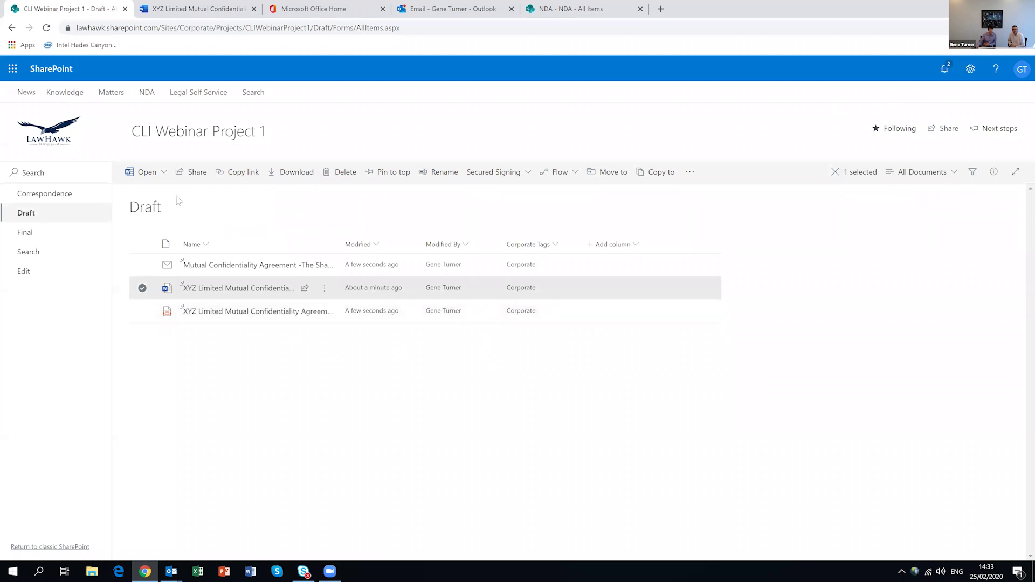
{"action": "left_click", "coordinate": [56, 237]}
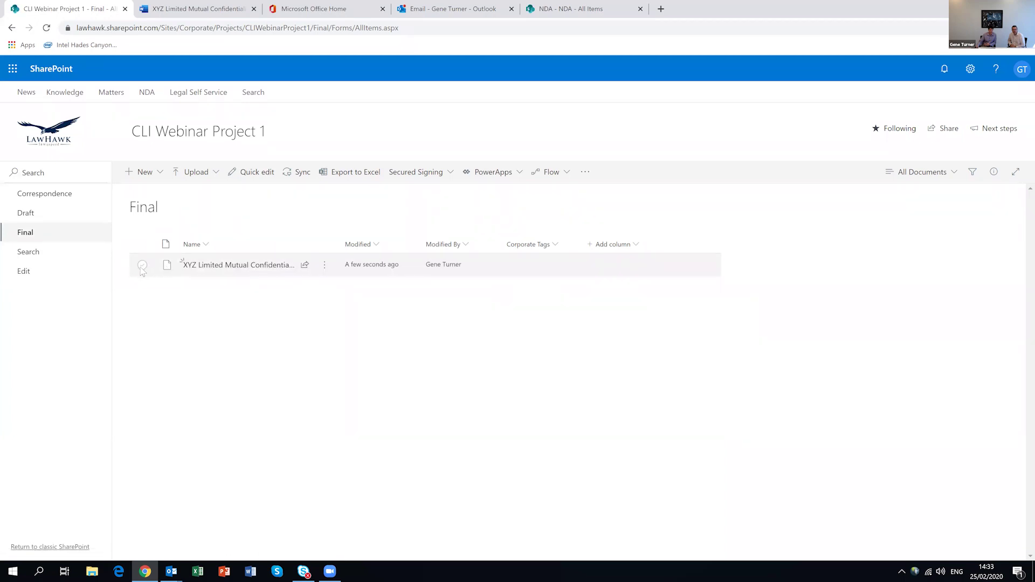
Send the agreement in Final for signature through Secured Signing, using automated smart-tag signing
{"action": "left_click", "coordinate": [160, 269]}
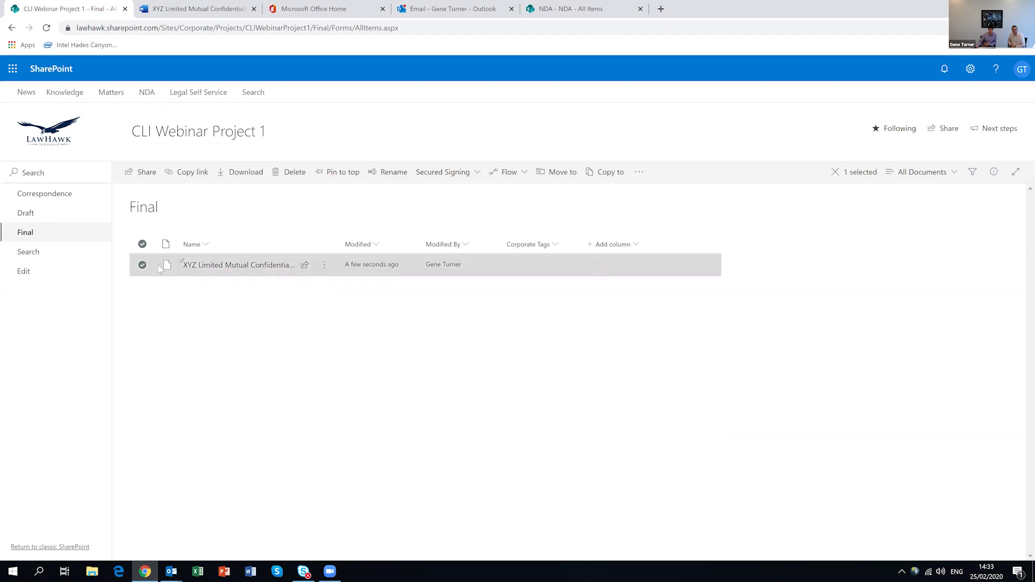
{"action": "left_click", "coordinate": [477, 174]}
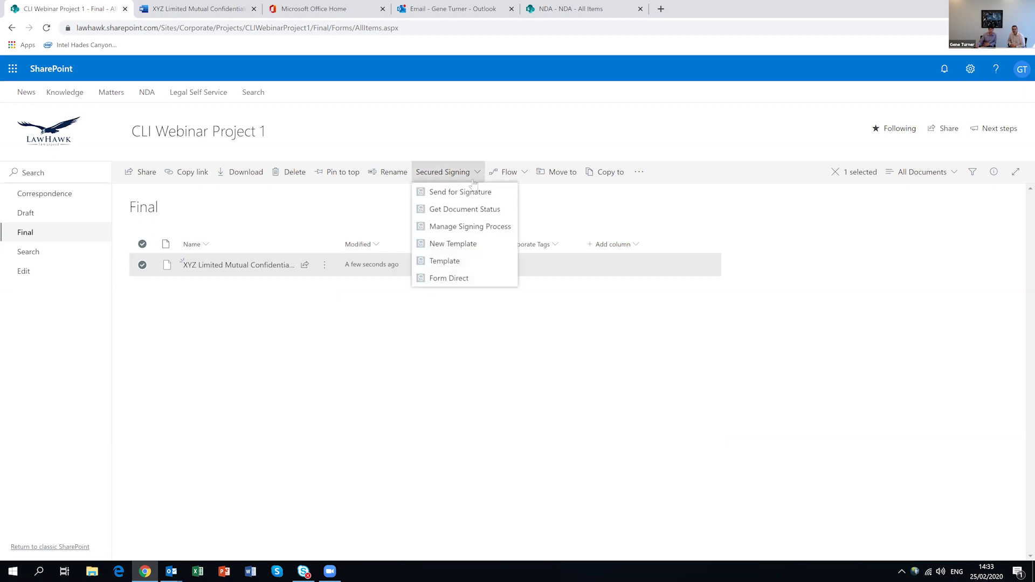
{"action": "left_click", "coordinate": [469, 193]}
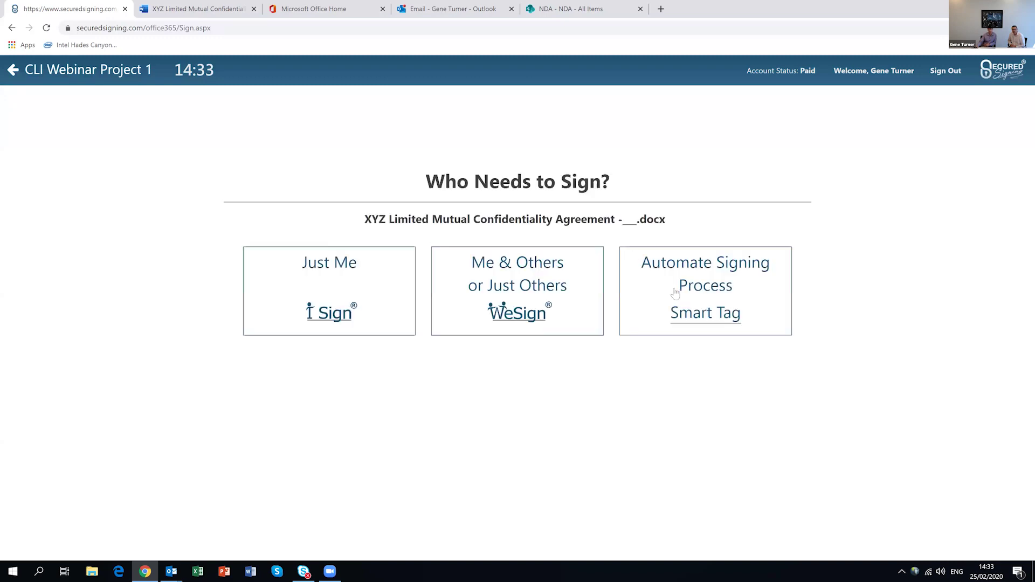
{"action": "left_click", "coordinate": [701, 288]}
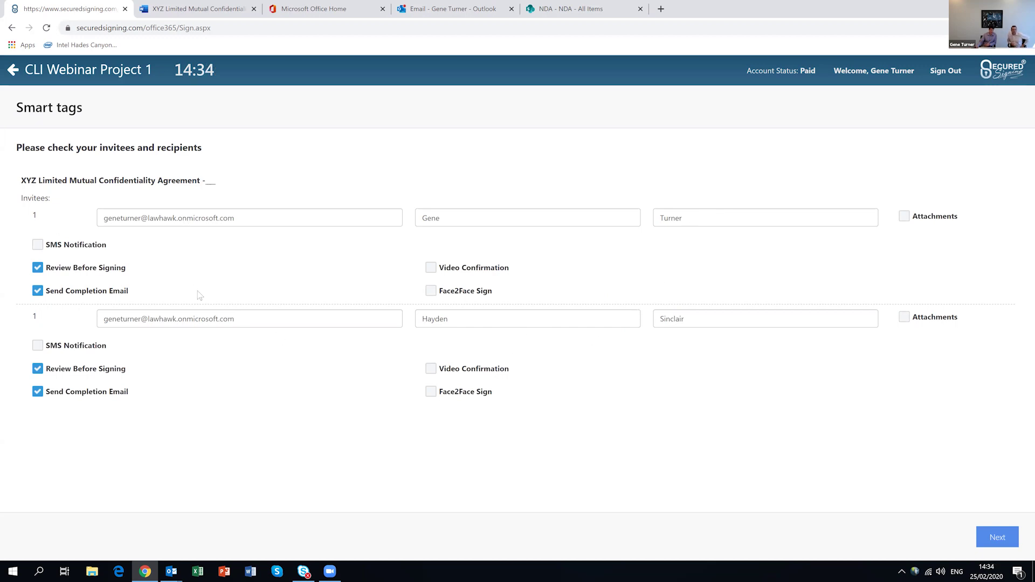
Leave SMS notification off for the invitees, keep the 3 March 2020 2:33 pm due date, and send
{"action": "left_click", "coordinate": [74, 253]}
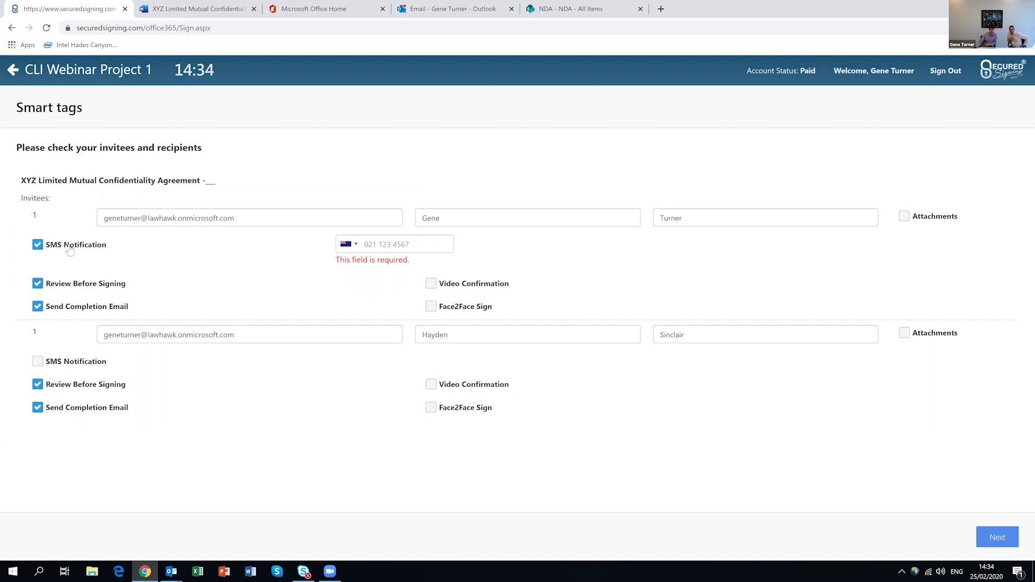
{"action": "left_click", "coordinate": [44, 248]}
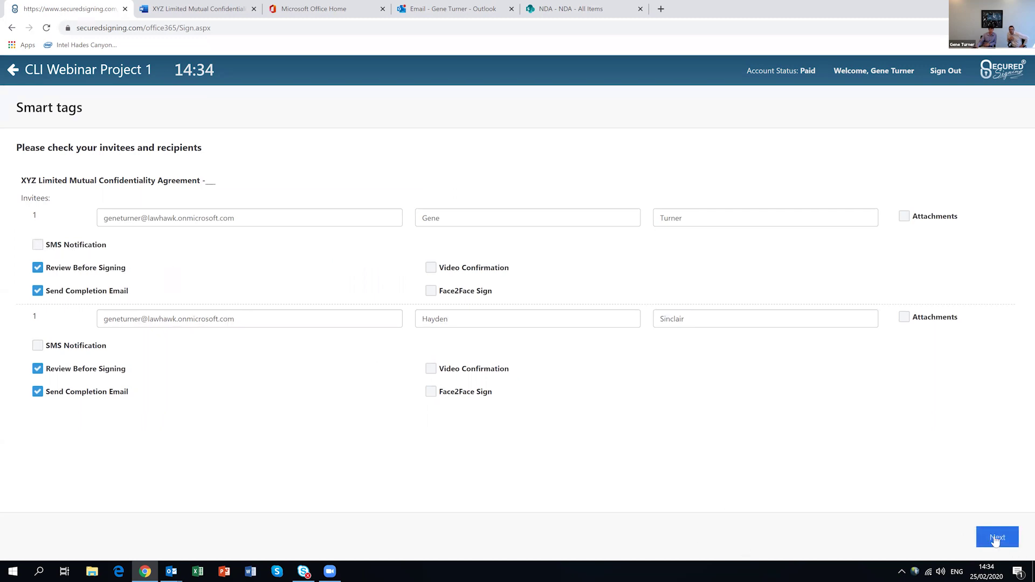
{"action": "left_click", "coordinate": [998, 538]}
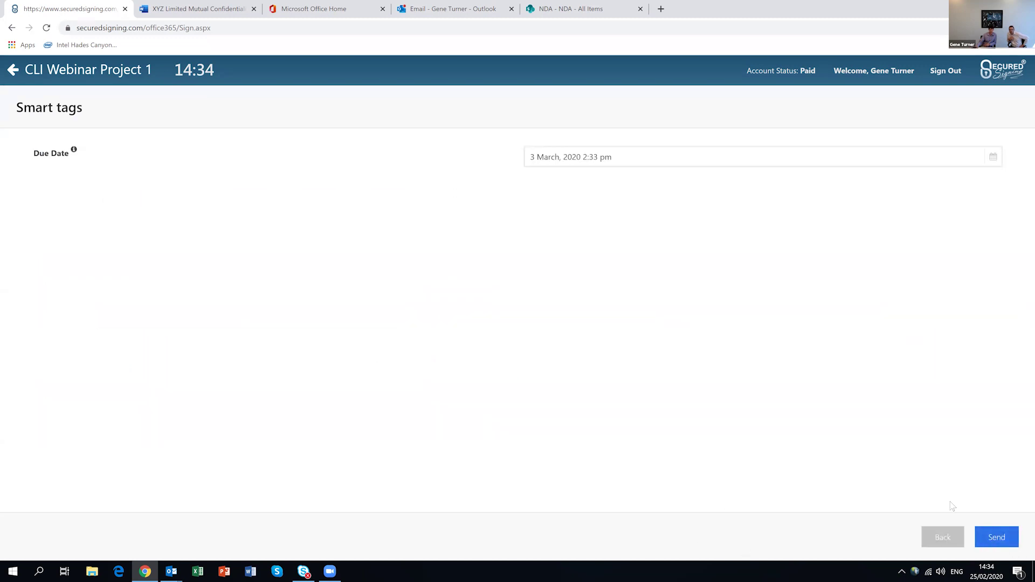
{"action": "left_click", "coordinate": [998, 544]}
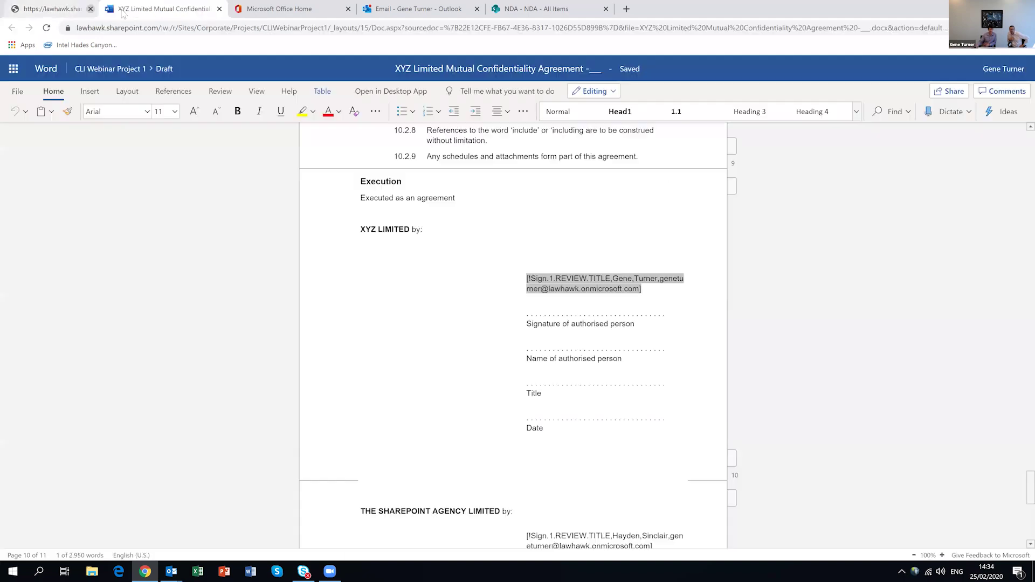
Close the 404 page and open the first signer's Secured Signing invitation in Outlook
{"action": "left_click", "coordinate": [126, 9]}
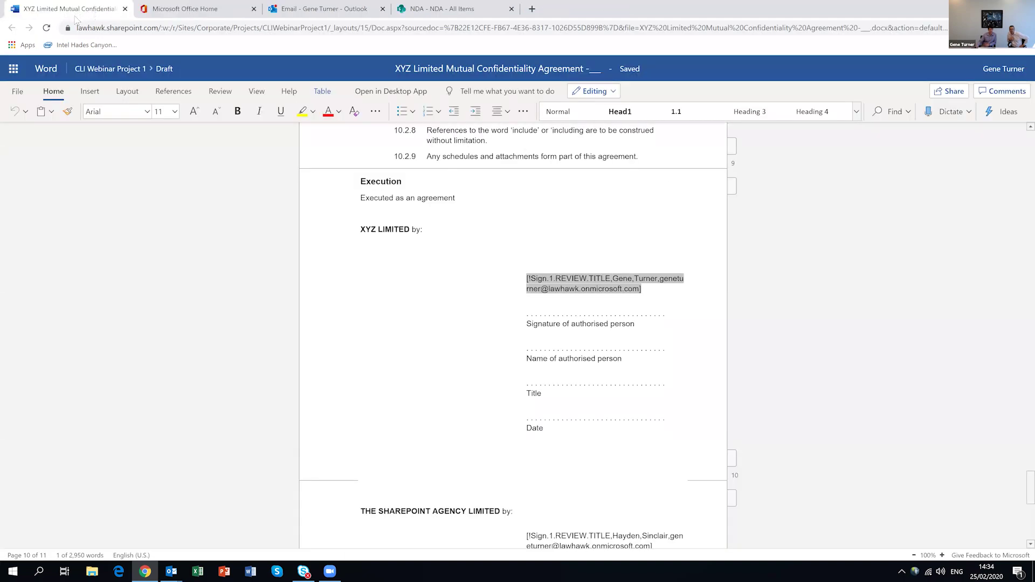
{"action": "left_click", "coordinate": [14, 68]}
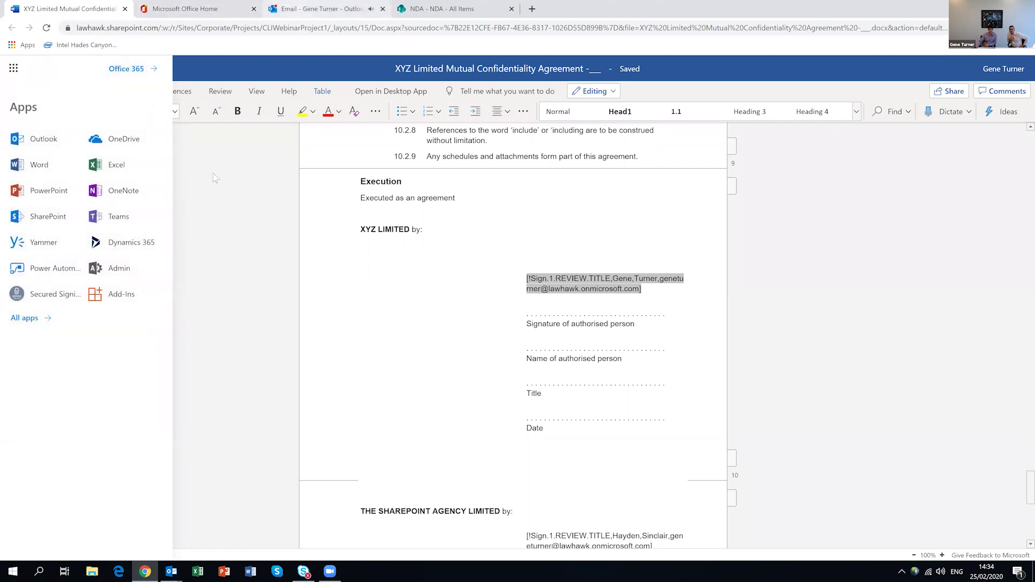
{"action": "key", "text": "ctrl+3"}
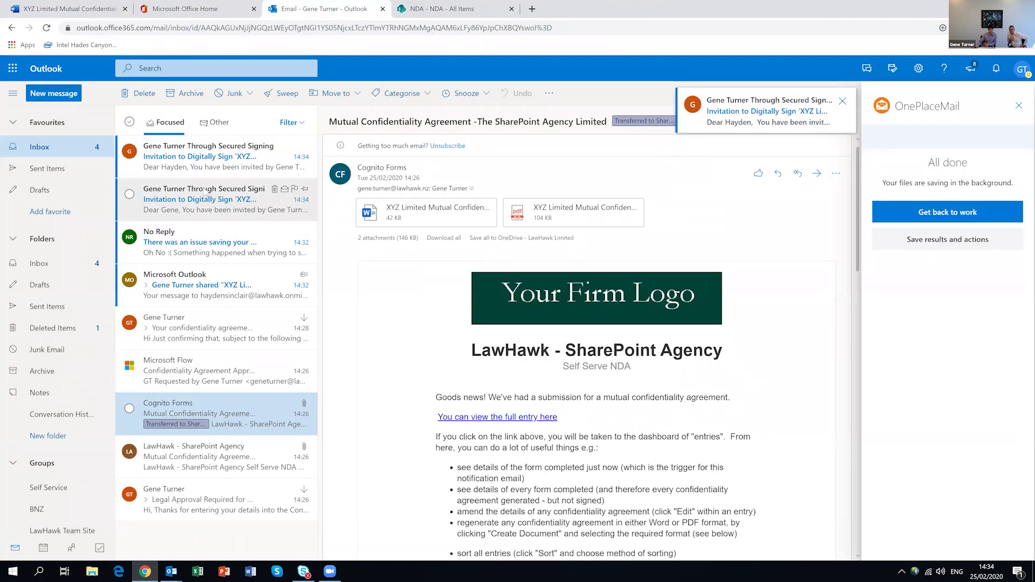
{"action": "left_click", "coordinate": [205, 193]}
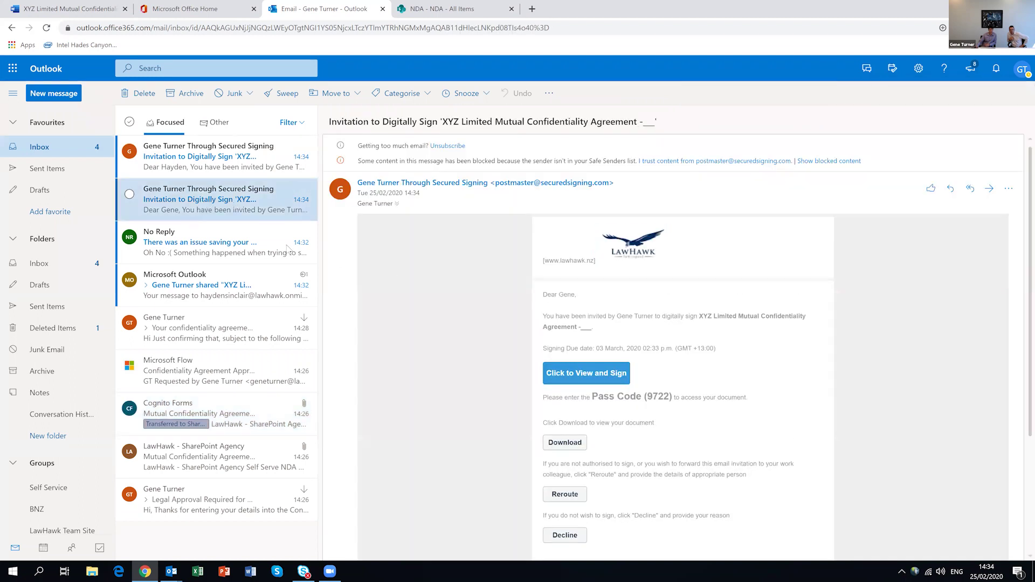
Open the invitation's signing link and enter its pass code to access the agreement
{"action": "left_click", "coordinate": [579, 377]}
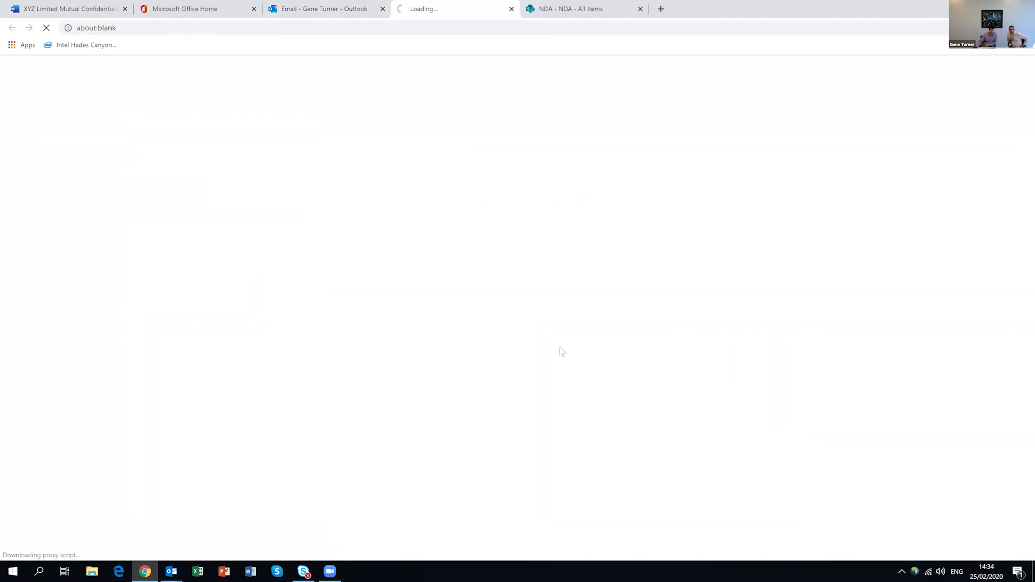
{"action": "left_click", "coordinate": [321, 15]}
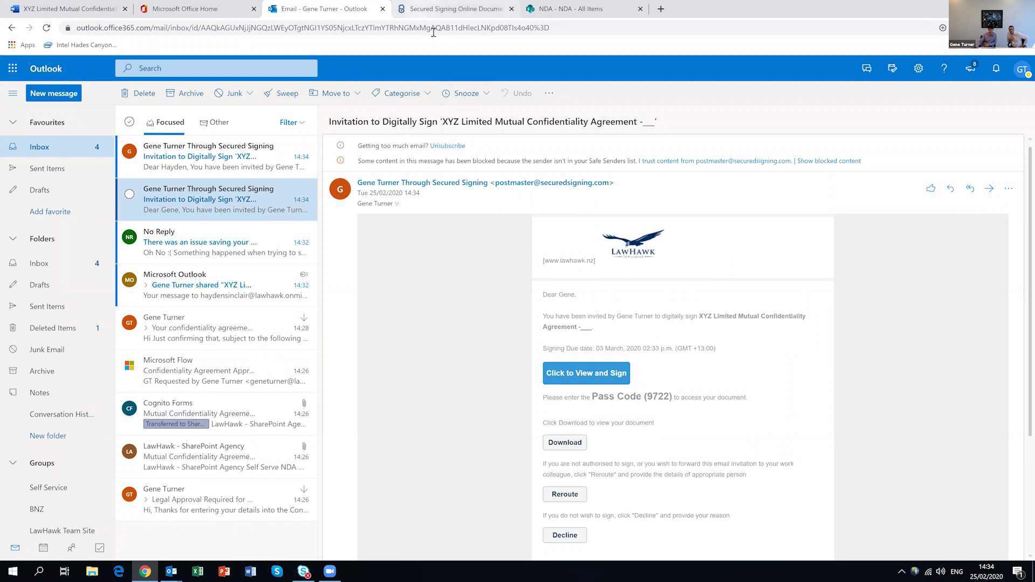
{"action": "key", "text": "ctrl+Tab"}
{"action": "left_click", "coordinate": [498, 260]}
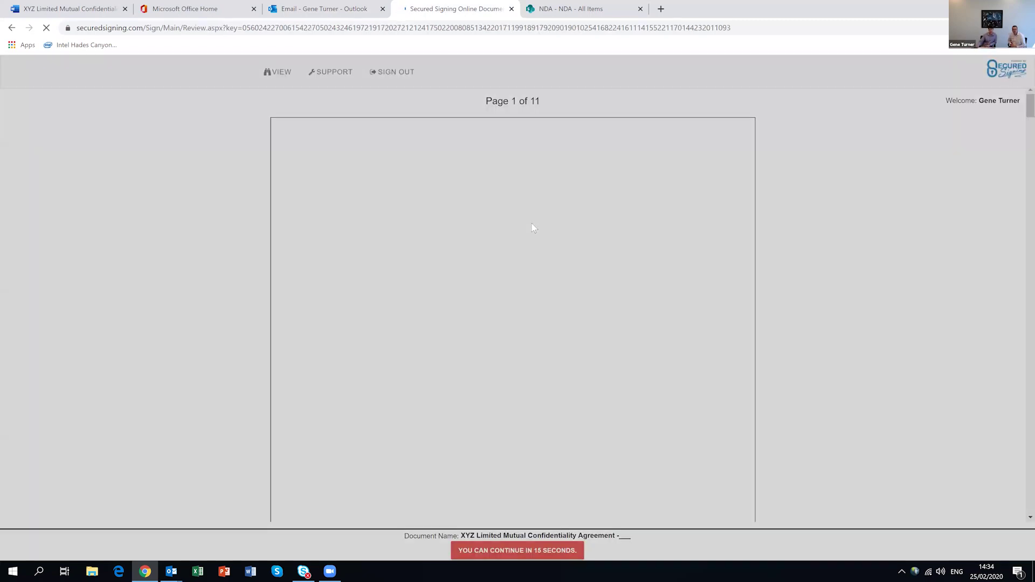
Dismiss the reading notice, scroll through the whole agreement, and continue to signing
{"action": "left_click", "coordinate": [659, 195]}
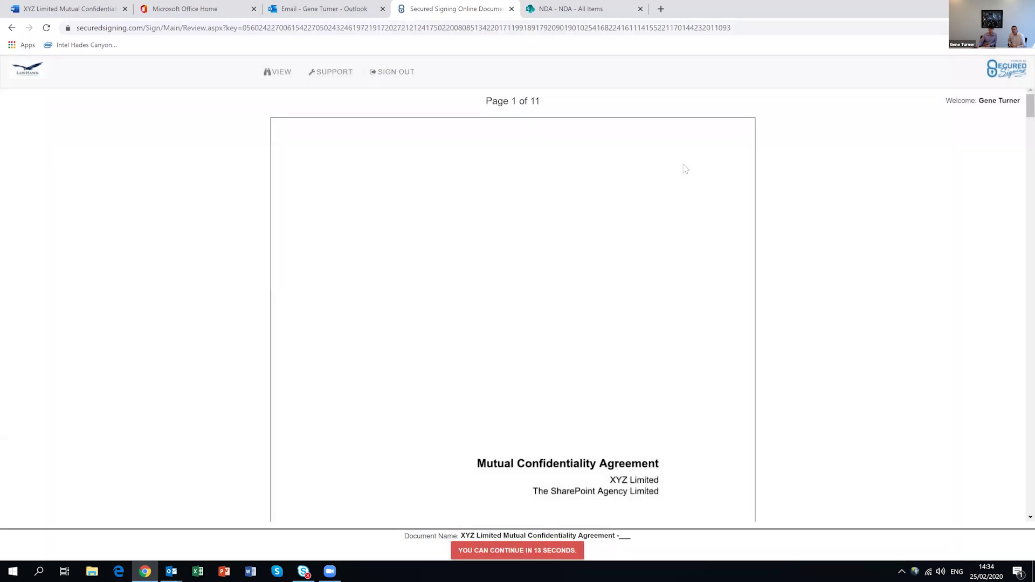
{"action": "triple_click", "coordinate": [1019, 105]}
{"action": "scroll", "coordinate": [1021, 141], "scroll_direction": "down", "scroll_amount": 5}
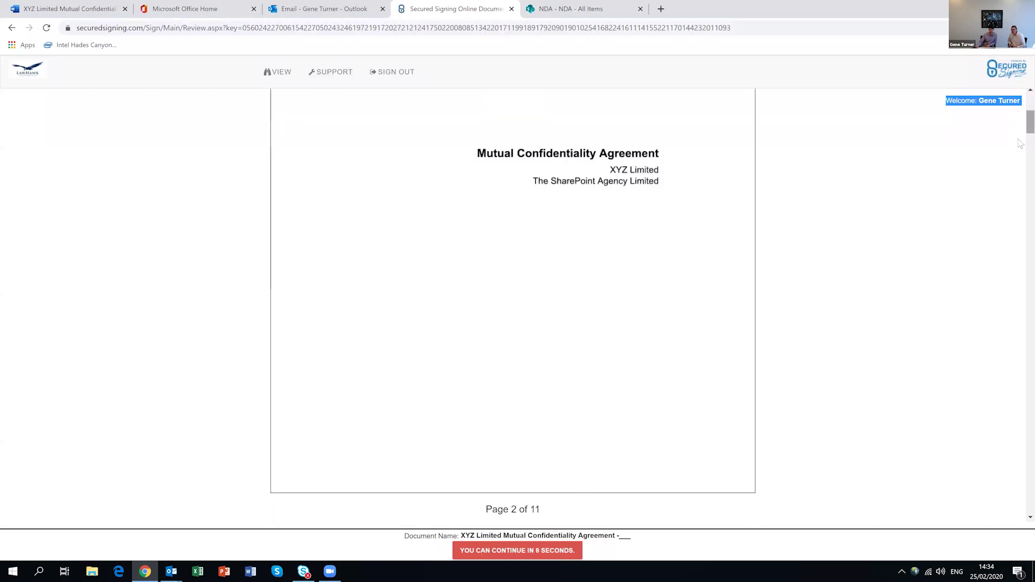
{"action": "scroll", "coordinate": [1021, 156], "scroll_direction": "down", "scroll_amount": 10}
{"action": "scroll", "coordinate": [1021, 175], "scroll_direction": "down", "scroll_amount": 7}
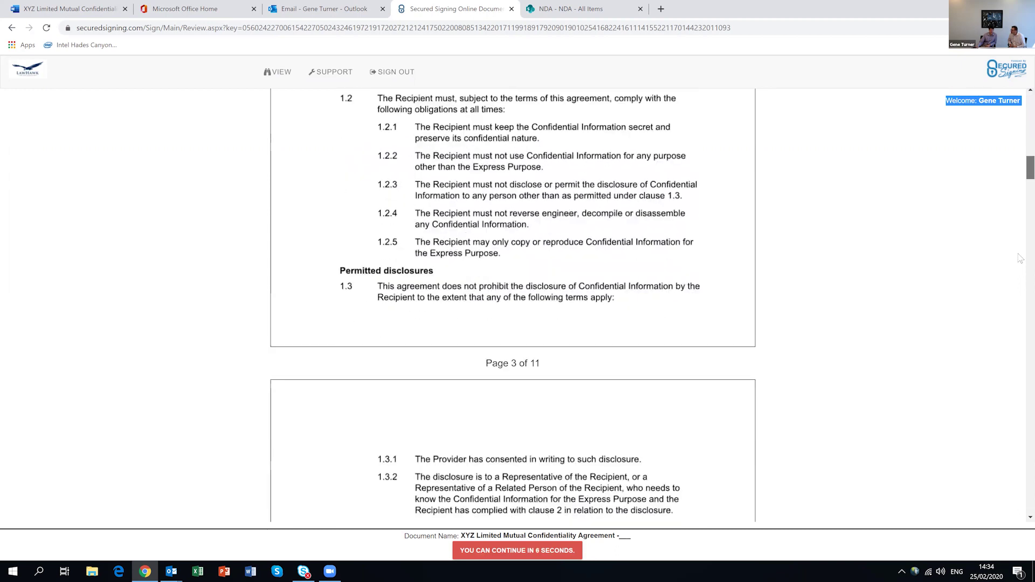
{"action": "scroll", "coordinate": [1021, 259], "scroll_direction": "down", "scroll_amount": 10}
{"action": "scroll", "coordinate": [1021, 331], "scroll_direction": "down", "scroll_amount": 18}
{"action": "scroll", "coordinate": [1021, 427], "scroll_direction": "down", "scroll_amount": 15}
{"action": "scroll", "coordinate": [1021, 510], "scroll_direction": "down", "scroll_amount": 20}
{"action": "left_click", "coordinate": [534, 552]}
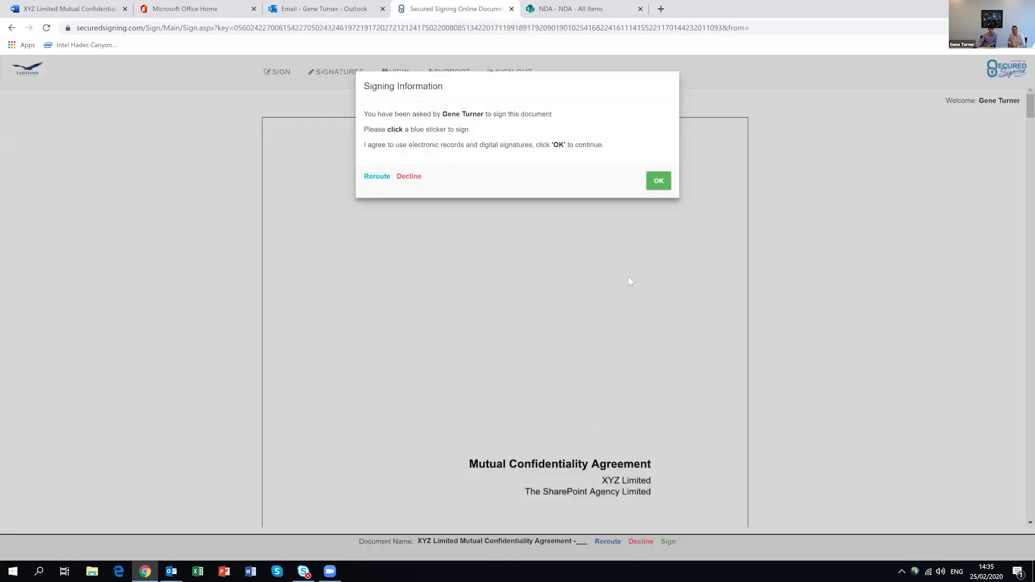
Agree to sign electronically and sign the XYZ LIMITED block as Manager, then return to Outlook
{"action": "left_click", "coordinate": [658, 181]}
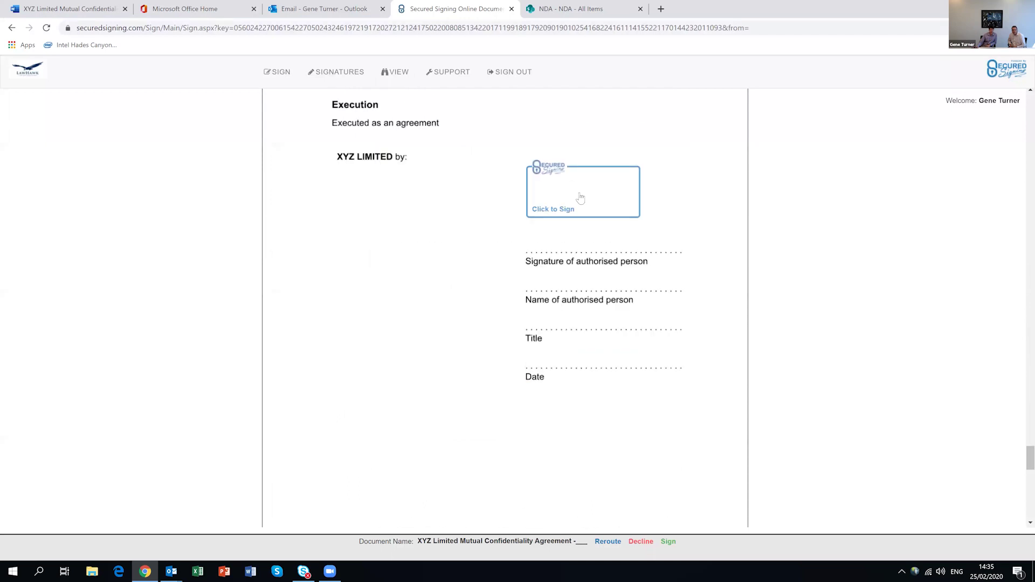
{"action": "left_click", "coordinate": [567, 211]}
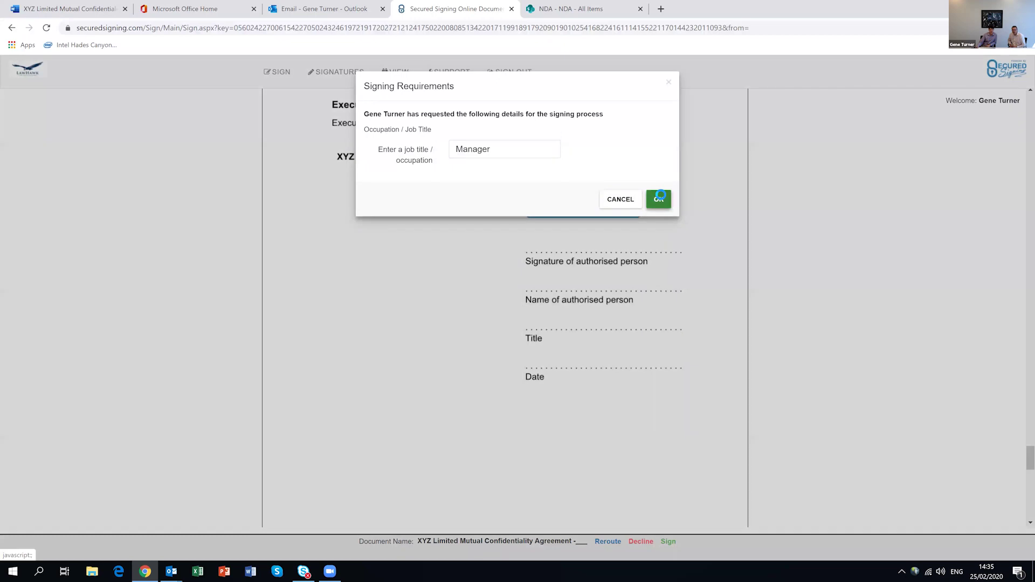
{"action": "left_click", "coordinate": [658, 204]}
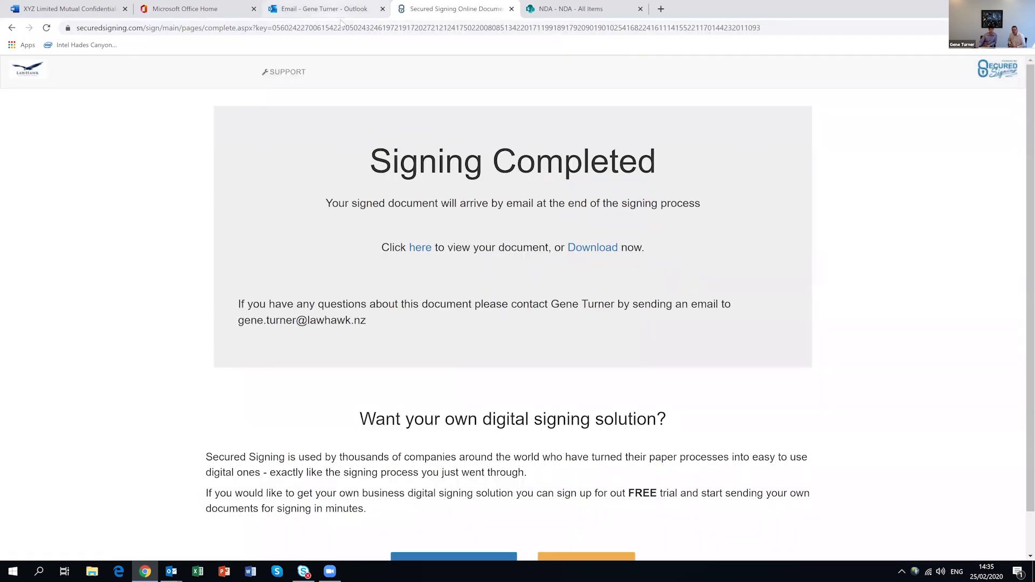
{"action": "left_click", "coordinate": [323, 9]}
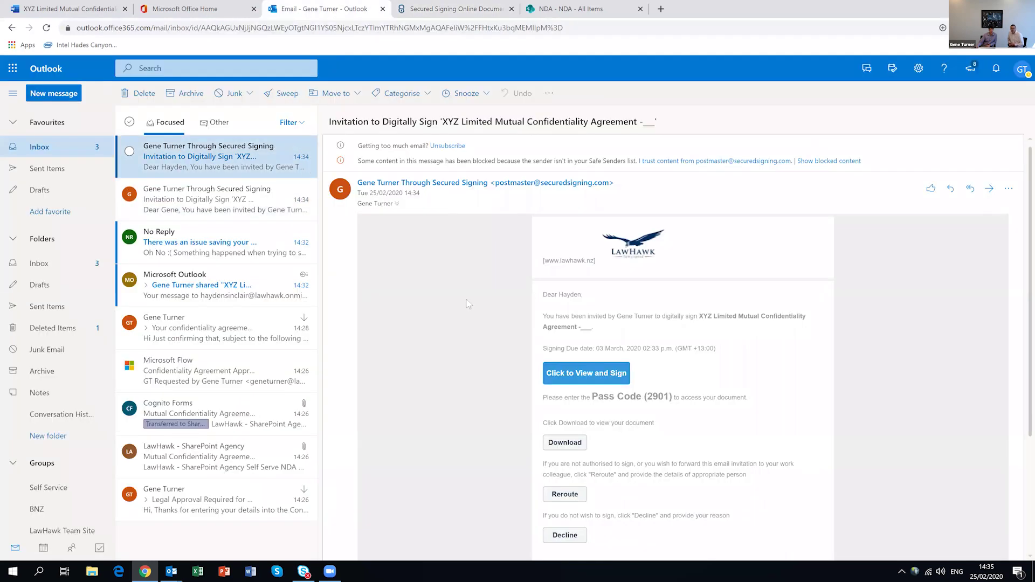
Open the second signer's link, enter the emailed passcode, and dismiss the reading notice
{"action": "left_click", "coordinate": [581, 375]}
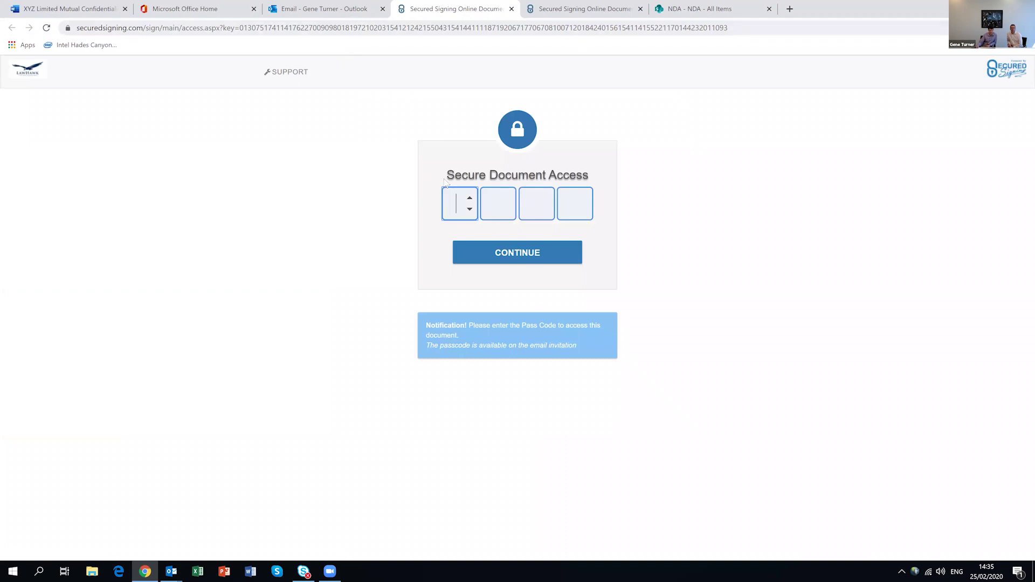
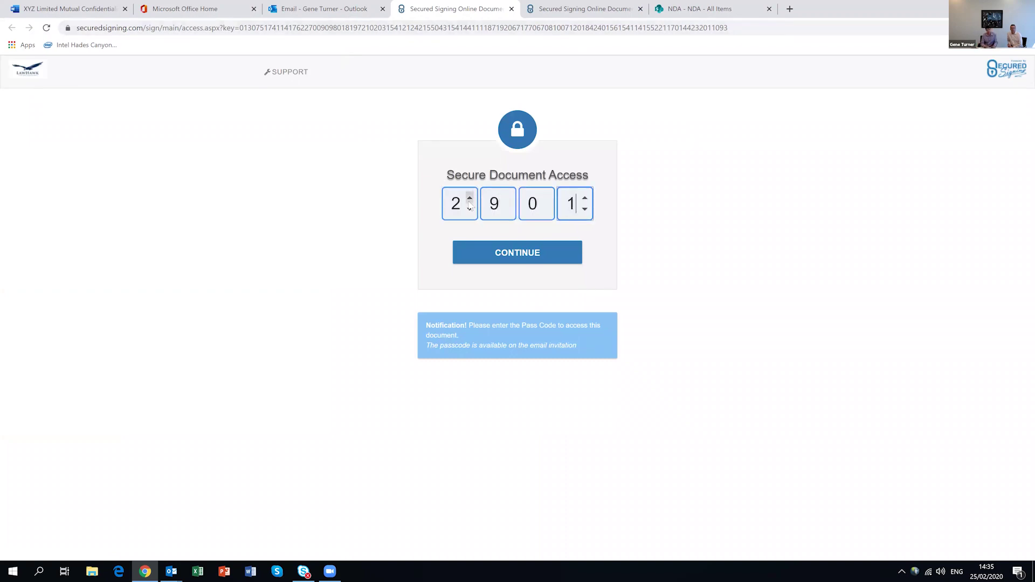
{"action": "left_click", "coordinate": [517, 251]}
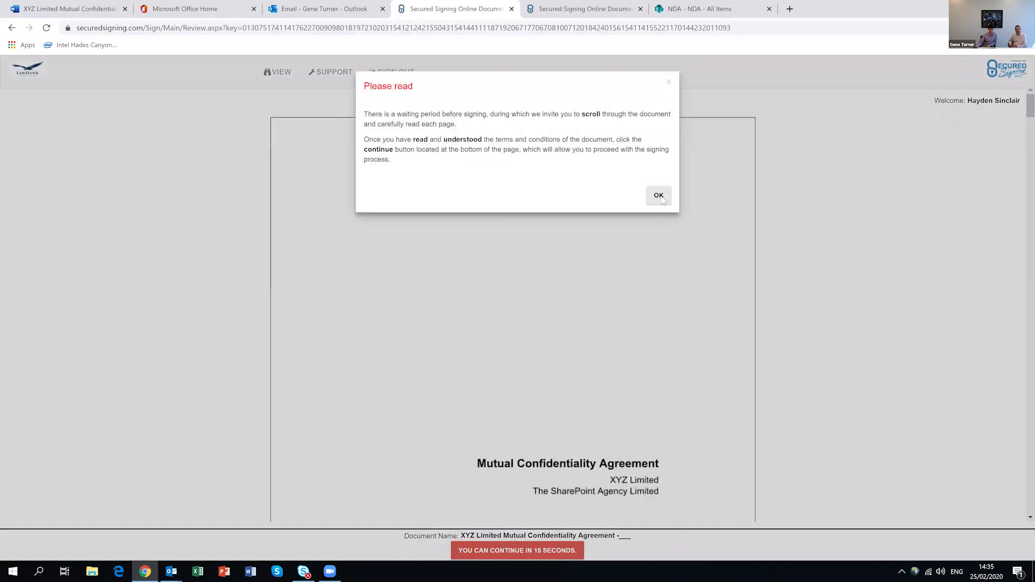
{"action": "left_click", "coordinate": [659, 196]}
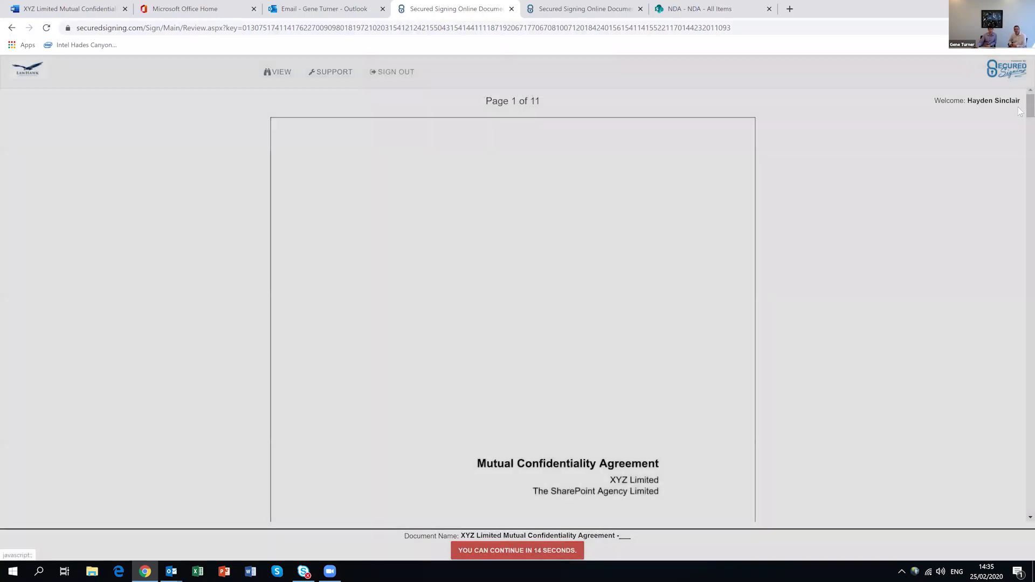
Scroll through the whole agreement and proceed to signing
{"action": "triple_click", "coordinate": [1019, 108]}
{"action": "mouse_move", "coordinate": [1020, 108]}
{"action": "left_mouse_down"}
{"action": "mouse_move", "coordinate": [1027, 175]}
{"action": "mouse_move", "coordinate": [1019, 125]}
{"action": "left_mouse_up"}
{"action": "scroll", "coordinate": [1020, 128], "scroll_direction": "down", "scroll_amount": 5}
{"action": "scroll", "coordinate": [1021, 216], "scroll_direction": "down", "scroll_amount": 8}
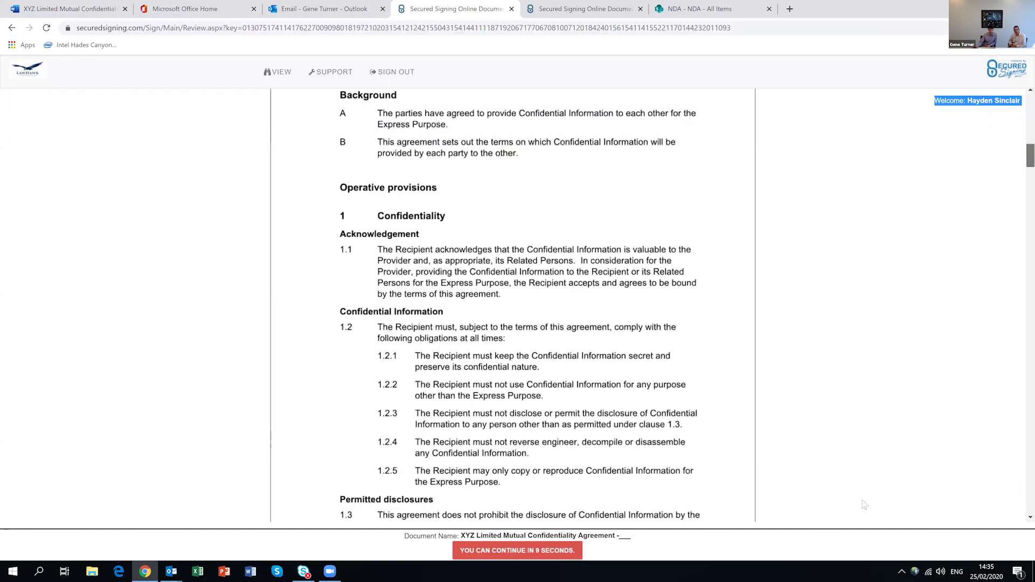
{"action": "scroll", "coordinate": [817, 513], "scroll_direction": "down", "scroll_amount": 10}
{"action": "scroll", "coordinate": [776, 499], "scroll_direction": "down", "scroll_amount": 15}
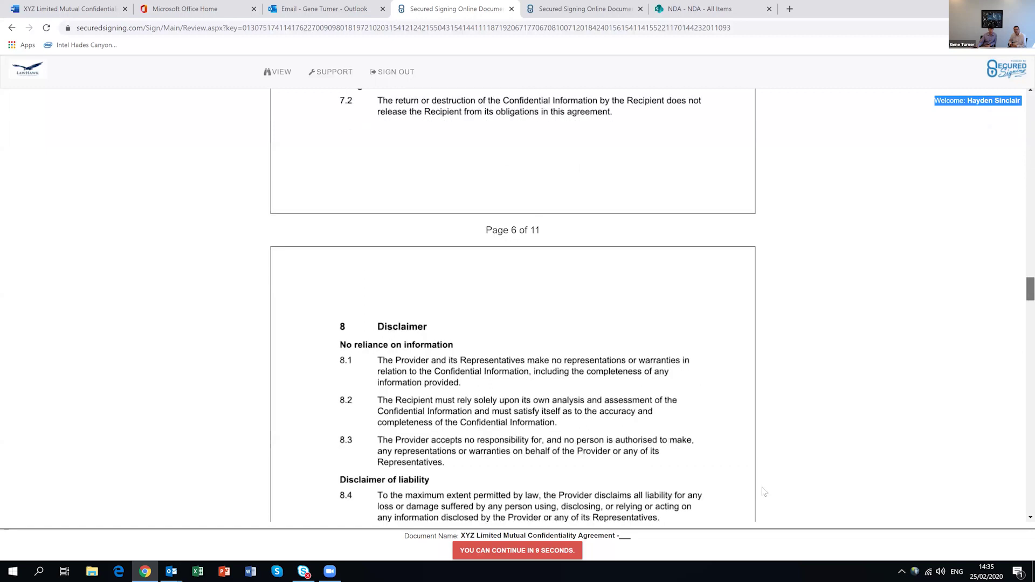
{"action": "scroll", "coordinate": [739, 482], "scroll_direction": "down", "scroll_amount": 15}
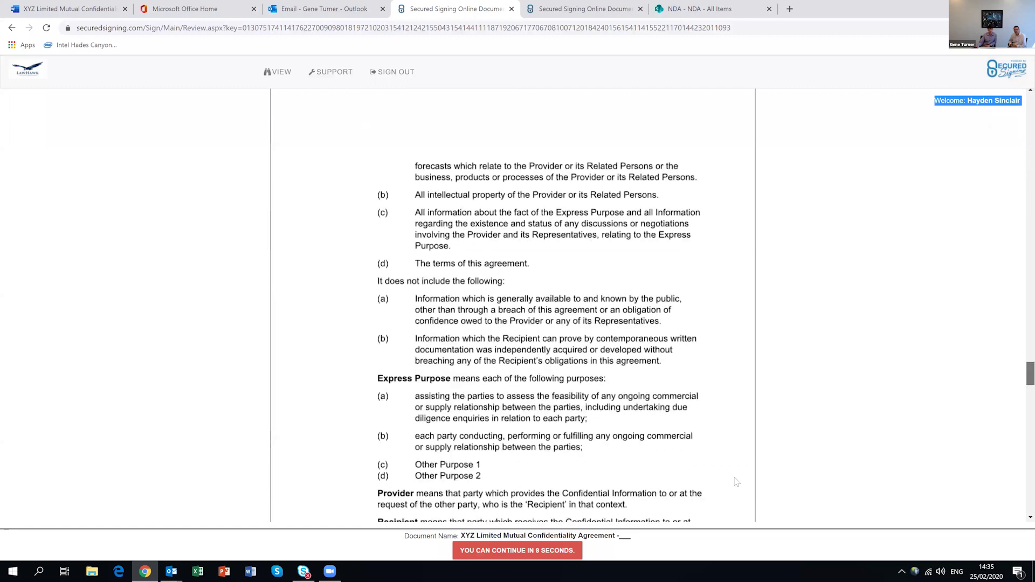
{"action": "scroll", "coordinate": [729, 482], "scroll_direction": "down", "scroll_amount": 15}
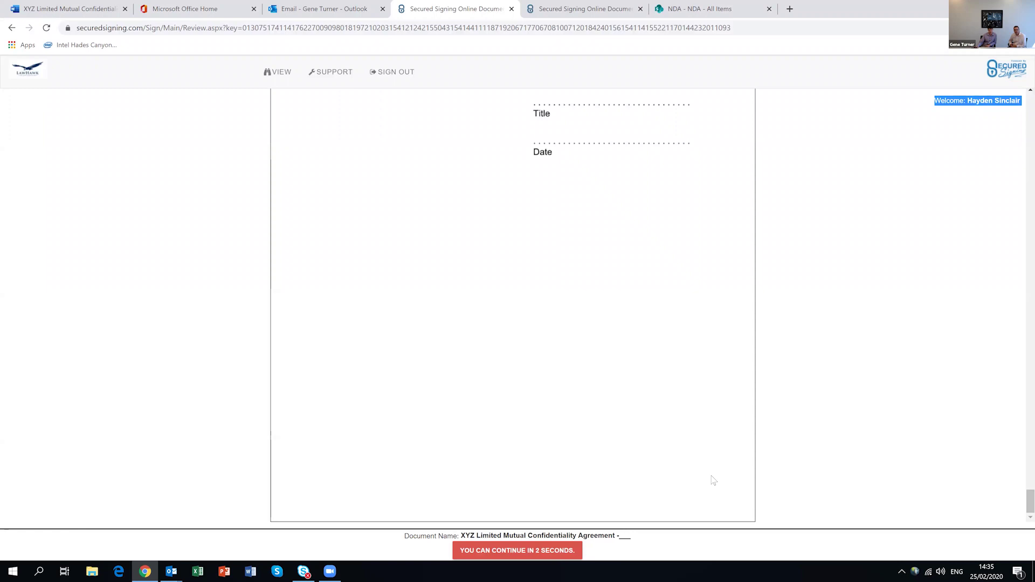
{"action": "left_click", "coordinate": [540, 549]}
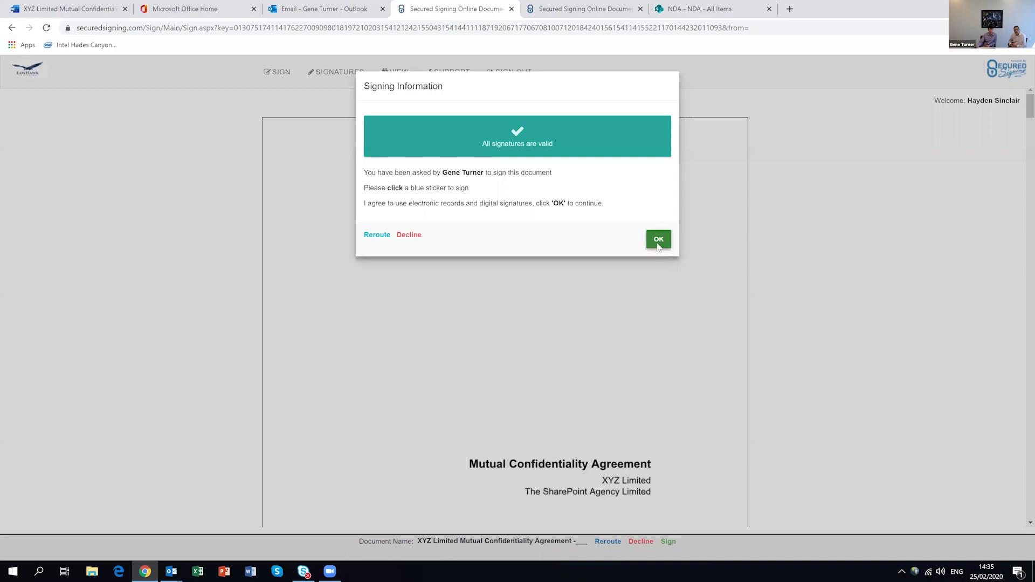
Acknowledge the signing notice, scroll the signed agreement, then switch back to Outlook
{"action": "left_click", "coordinate": [654, 241]}
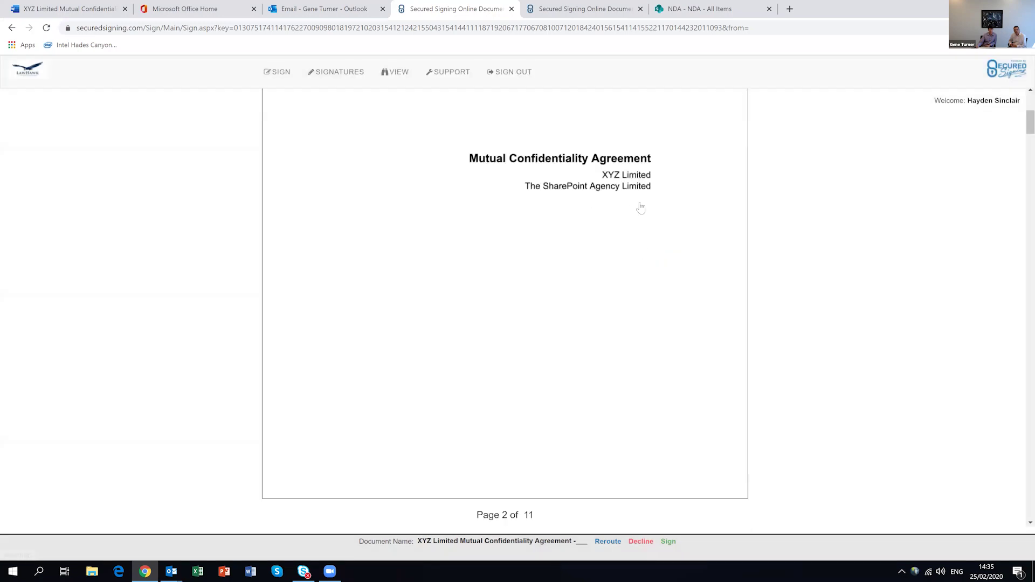
{"action": "scroll", "coordinate": [640, 208], "scroll_direction": "down", "scroll_amount": 15}
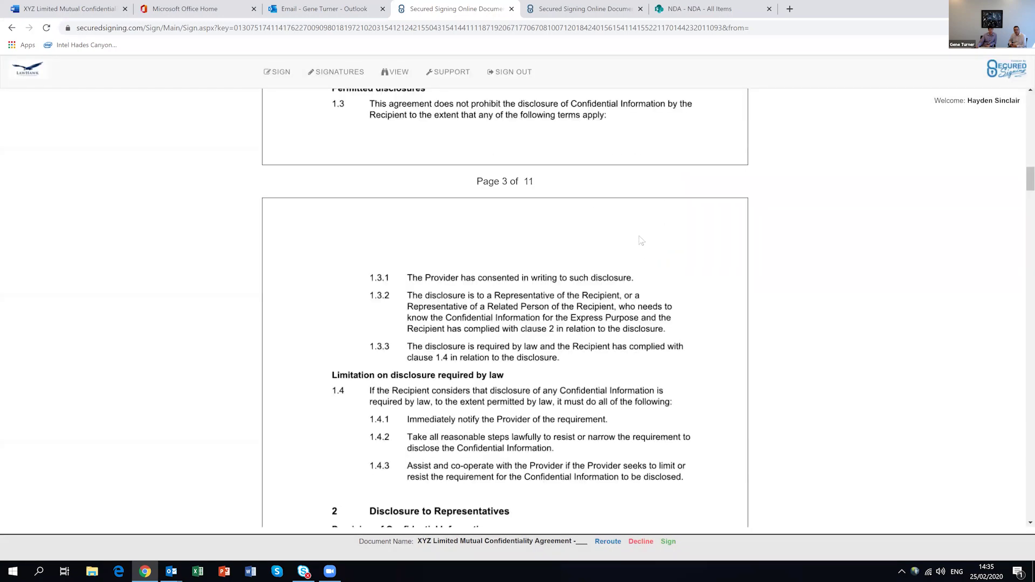
{"action": "scroll", "coordinate": [512, 205], "scroll_direction": "down", "scroll_amount": 10}
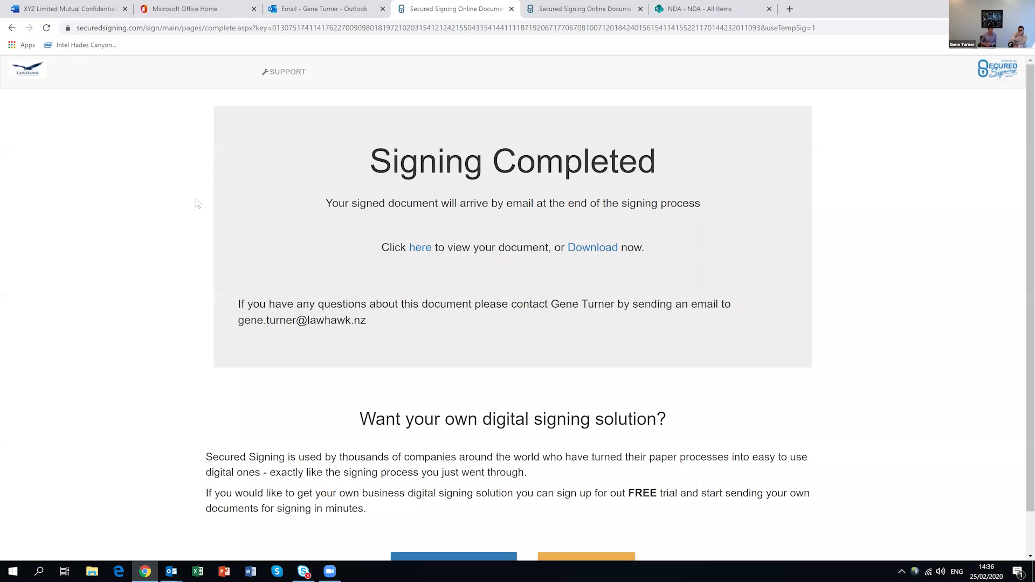
{"action": "key", "text": "ctrl+shift+Tab"}
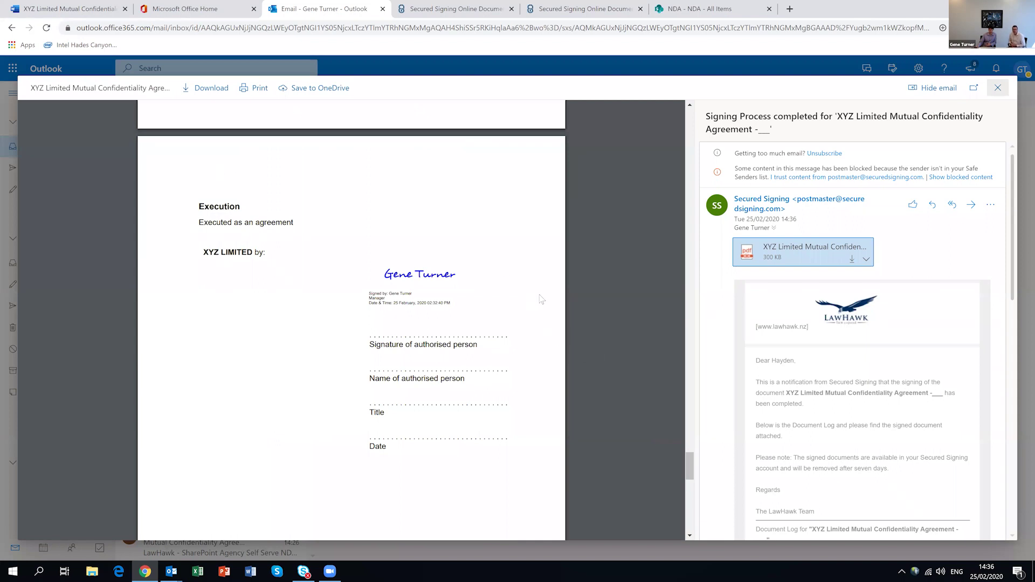
Close the signed PDF preview, read the other completion email's log, then go to SharePoint's Matters page
{"action": "key", "text": "Escape"}
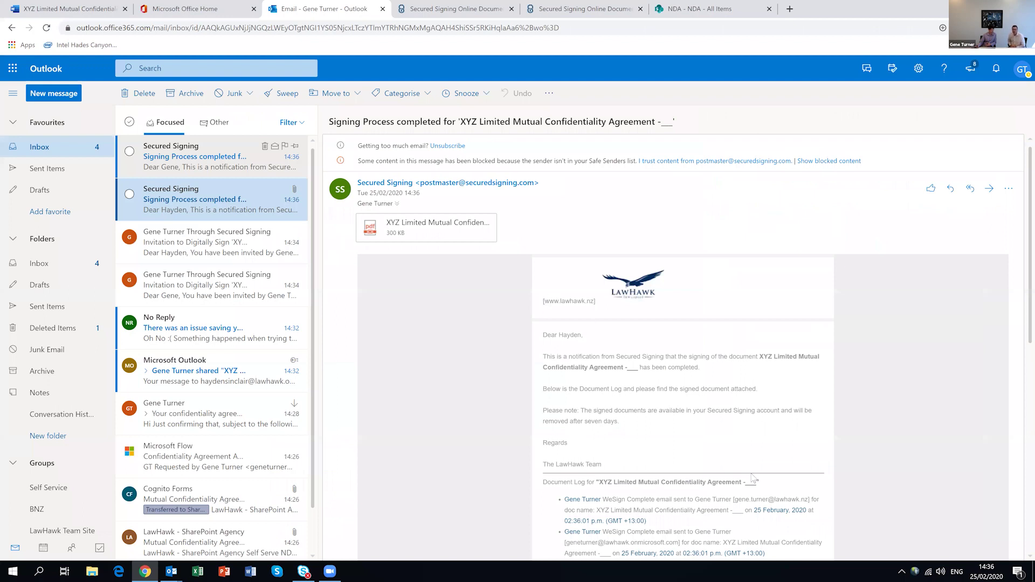
{"action": "key", "text": "Up"}
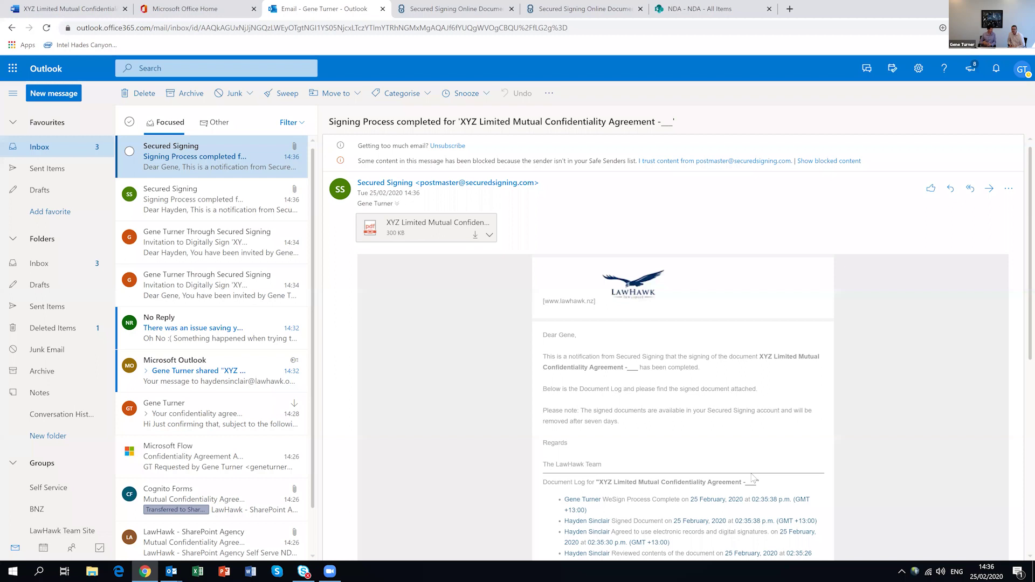
{"action": "scroll", "coordinate": [753, 478], "scroll_direction": "down", "scroll_amount": 6}
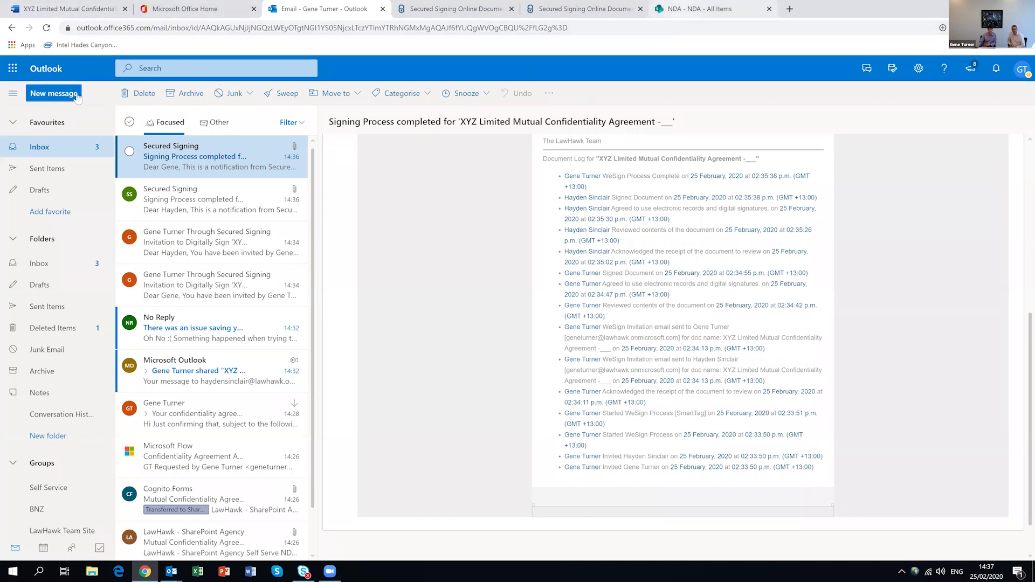
{"action": "key", "text": "ctrl+9"}
{"action": "left_click", "coordinate": [110, 92]}
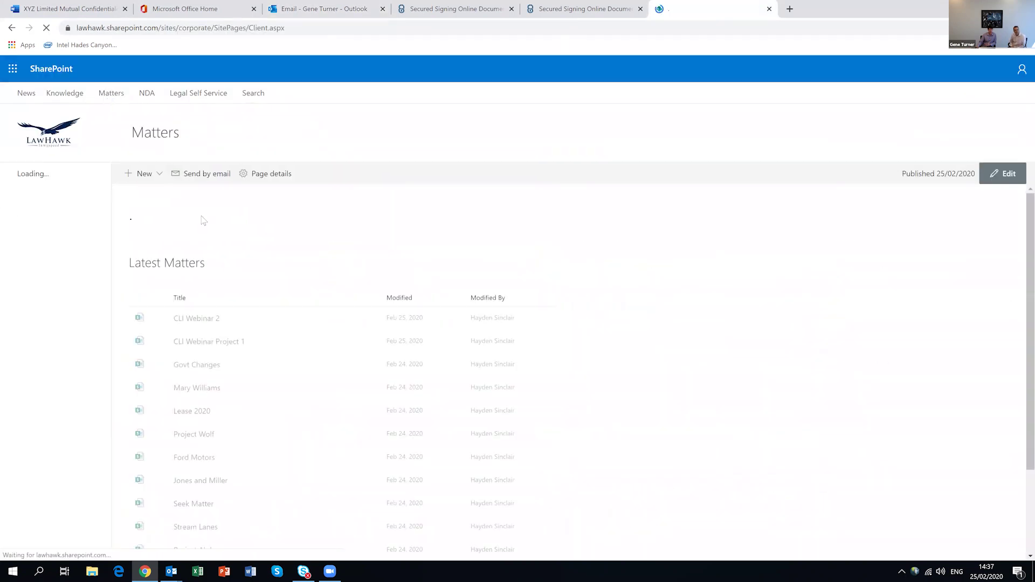
Open CLI Webinar Project 1's Final library and widen the Name column to reveal the [Signed].pdf name
{"action": "left_click", "coordinate": [214, 342]}
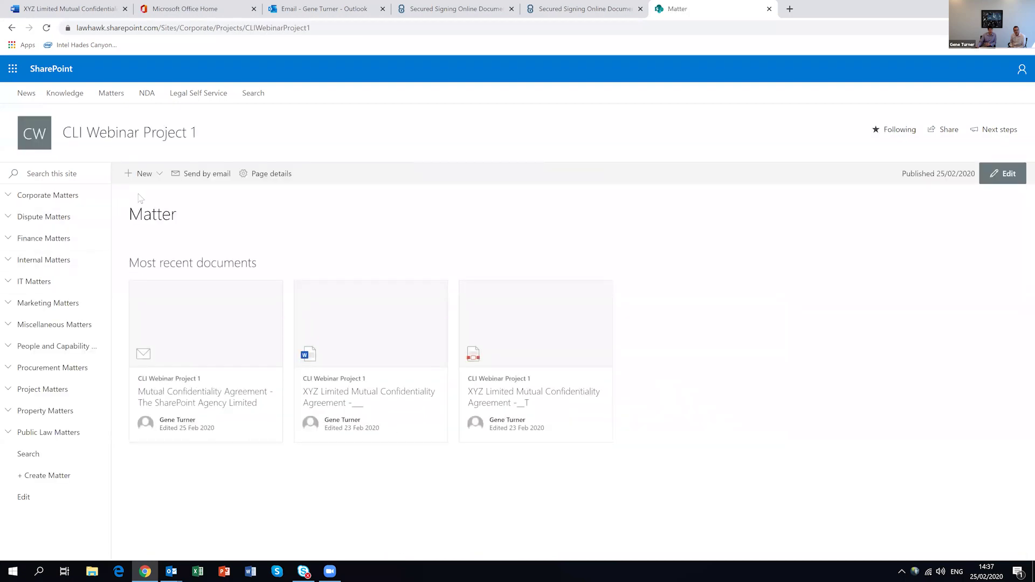
{"action": "left_click", "coordinate": [27, 397]}
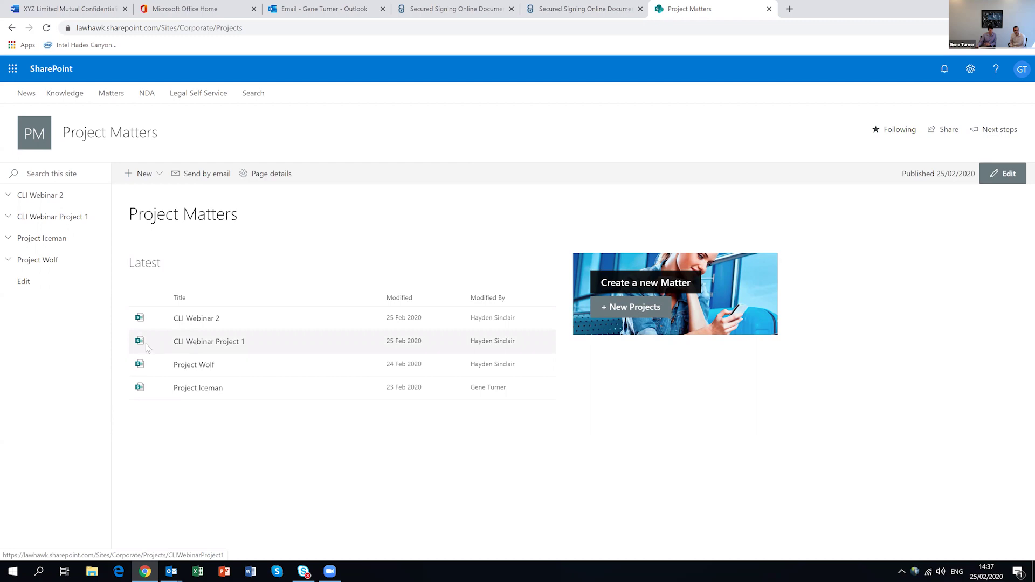
{"action": "left_click", "coordinate": [187, 343]}
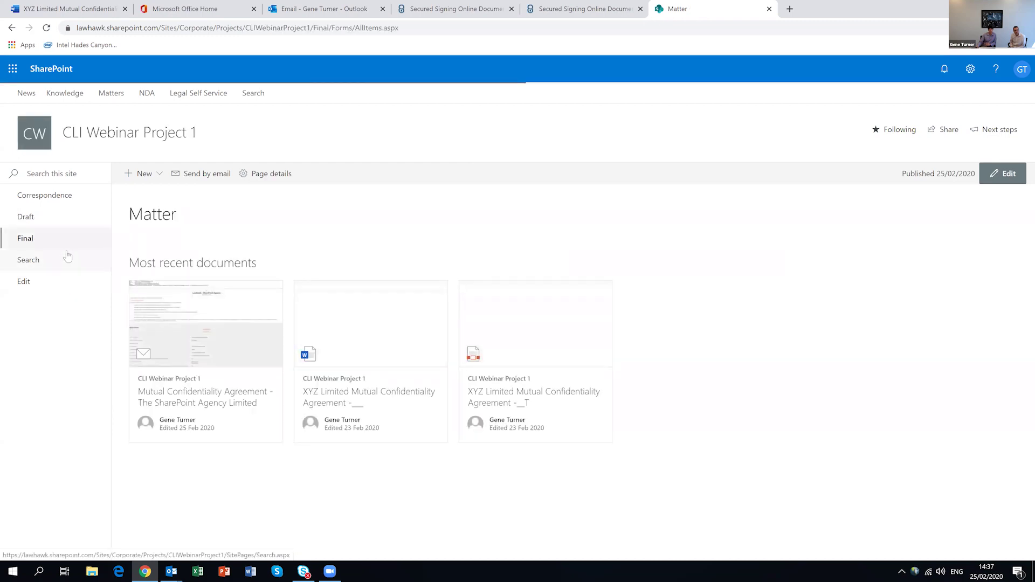
{"action": "left_click", "coordinate": [31, 243]}
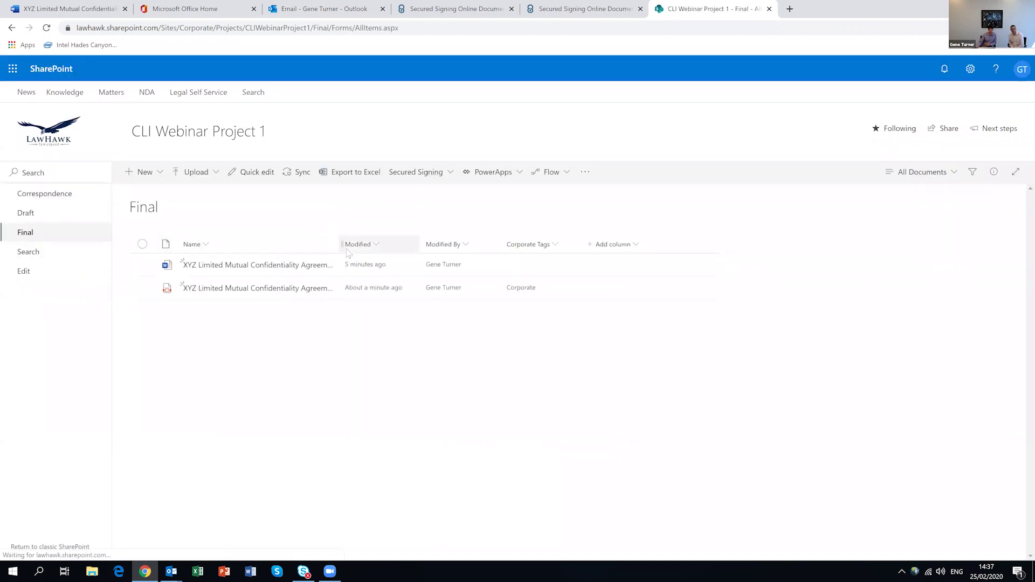
{"action": "left_click_drag", "start_coordinate": [341, 240], "coordinate": [463, 239]}
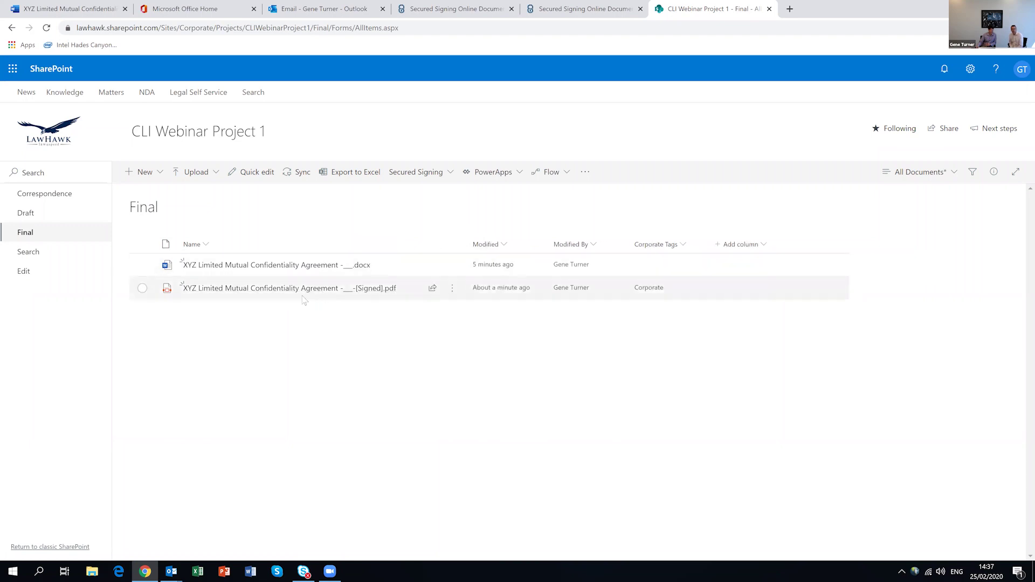
{"action": "mouse_move", "coordinate": [317, 296]}
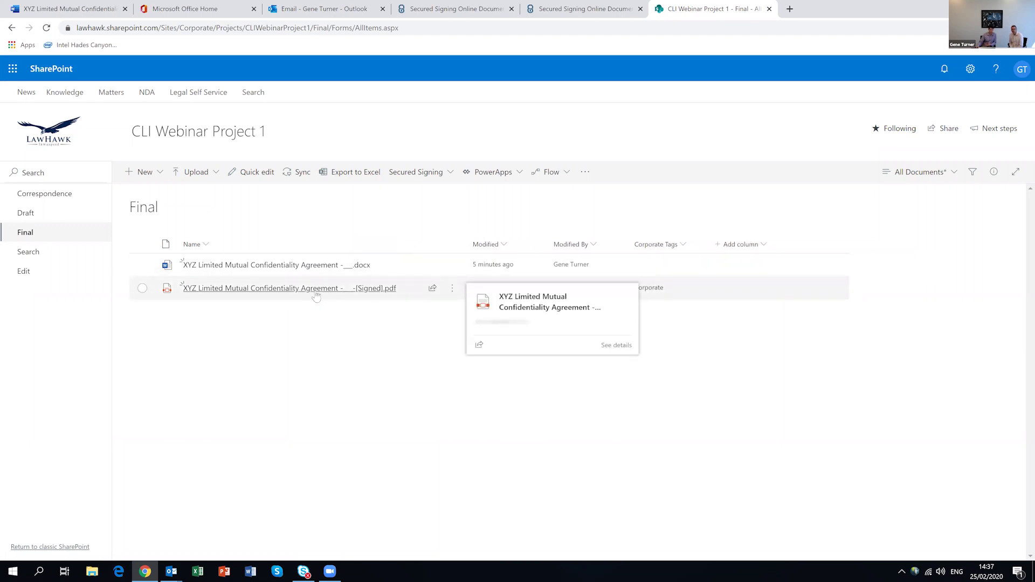
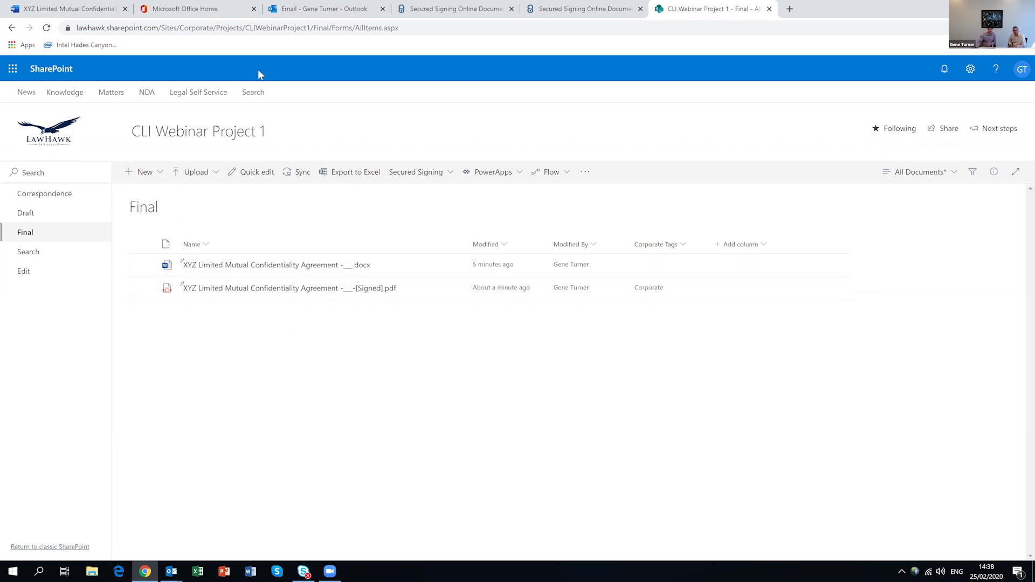
Search the site for 'nutter', then clear it to list all 32919 results by Document Type
{"action": "left_click", "coordinate": [252, 94]}
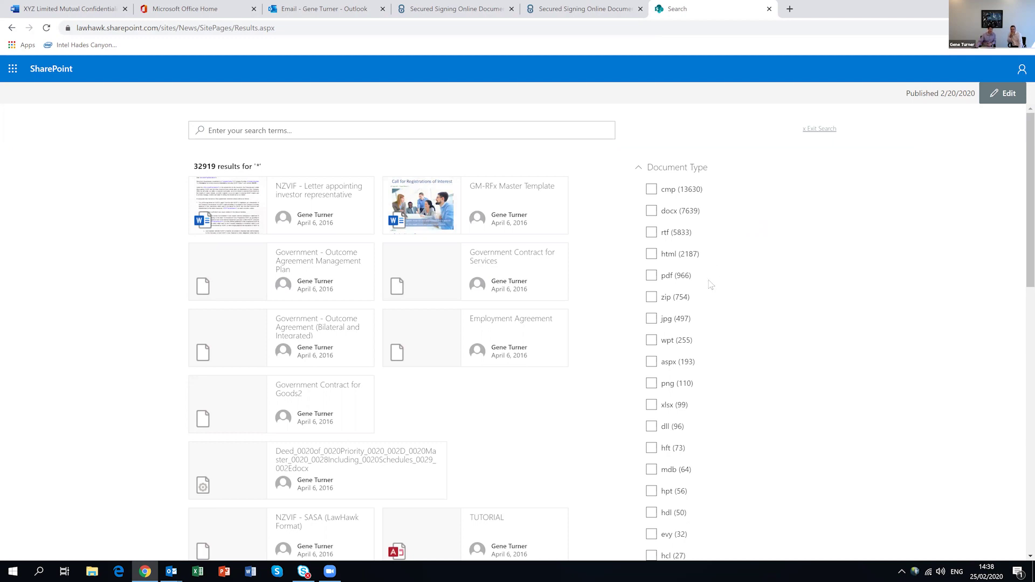
{"action": "left_click", "coordinate": [257, 131]}
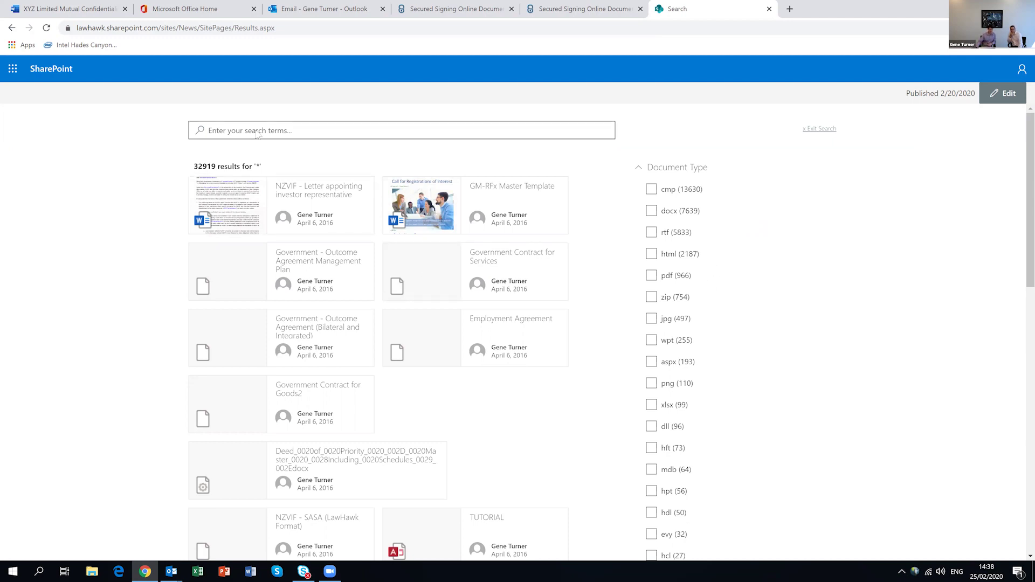
{"action": "type", "text": "nutter"}
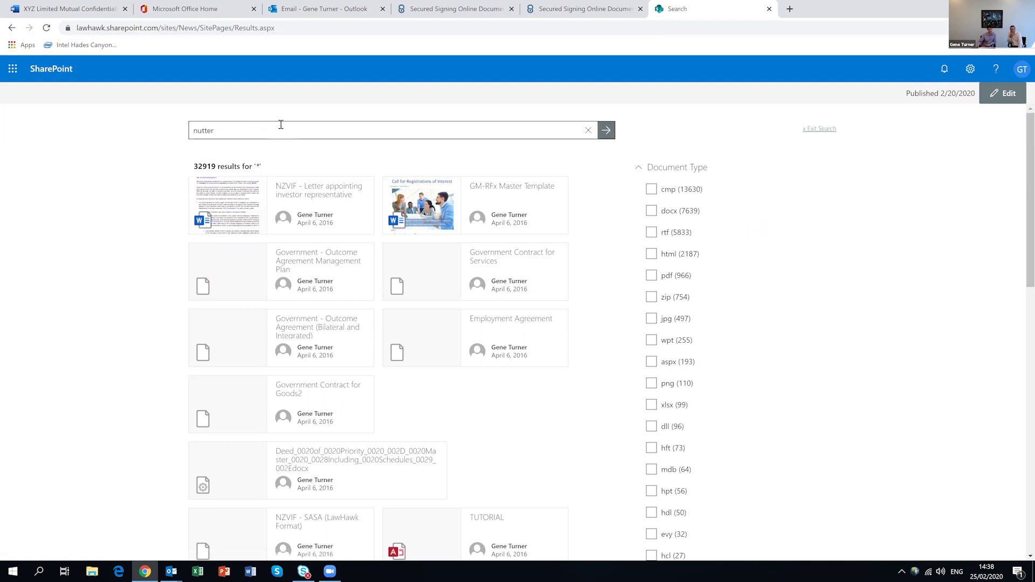
{"action": "left_click", "coordinate": [608, 131]}
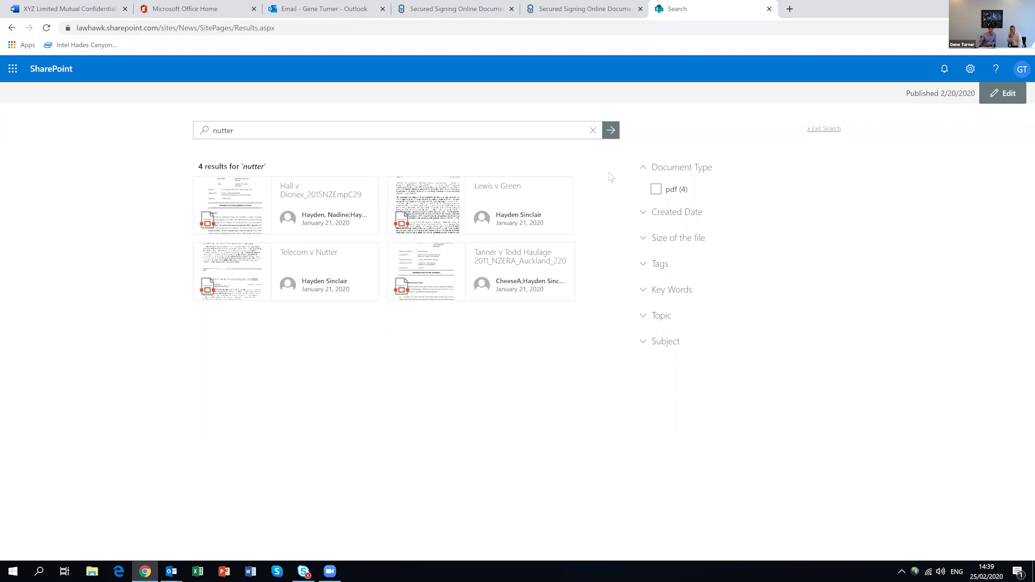
{"action": "left_click", "coordinate": [594, 131]}
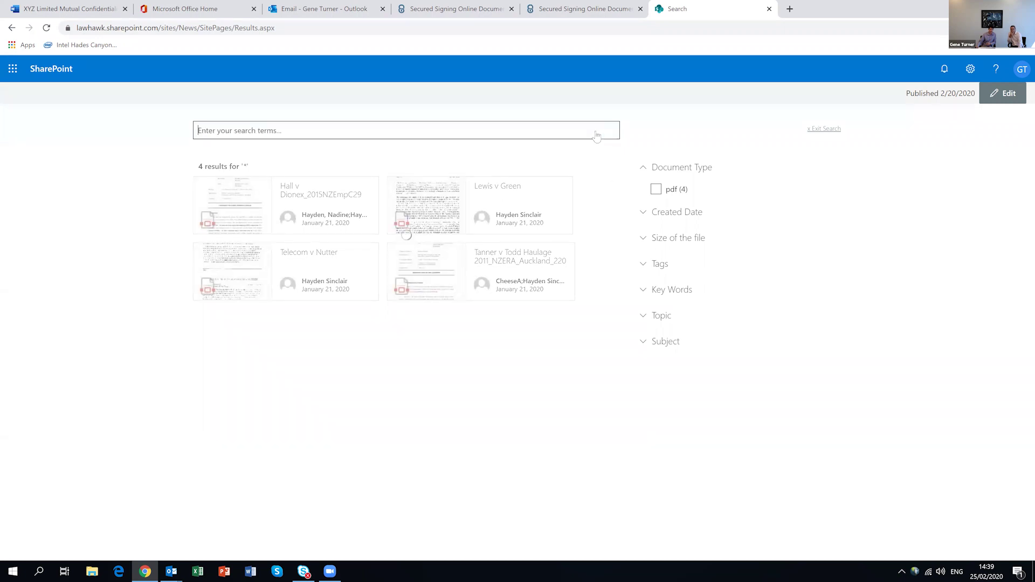
{"action": "left_click", "coordinate": [643, 172]}
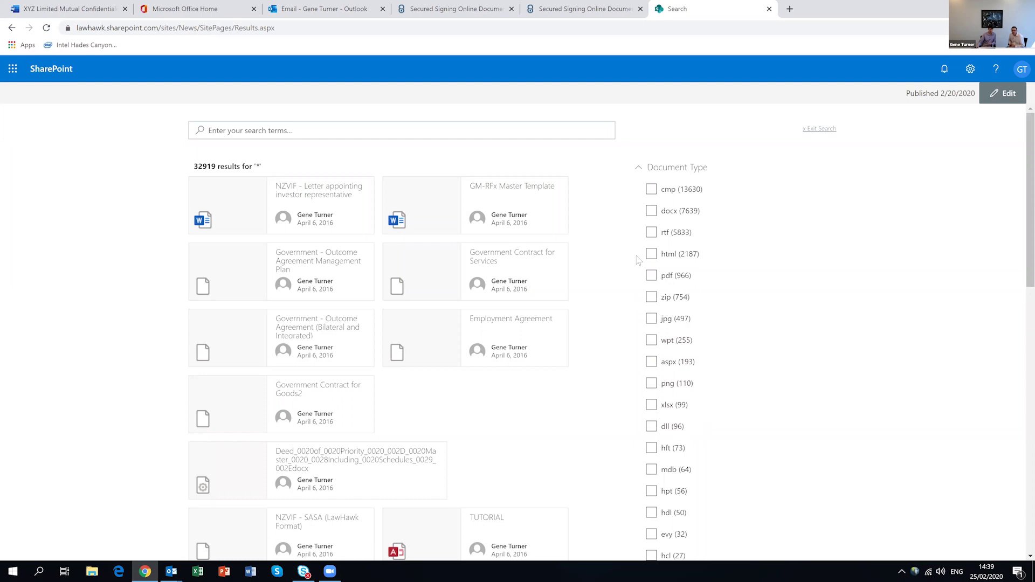
Collapse the Document Type refiner and expand the Topic and Subject refiners with their counts
{"action": "left_click", "coordinate": [640, 170]}
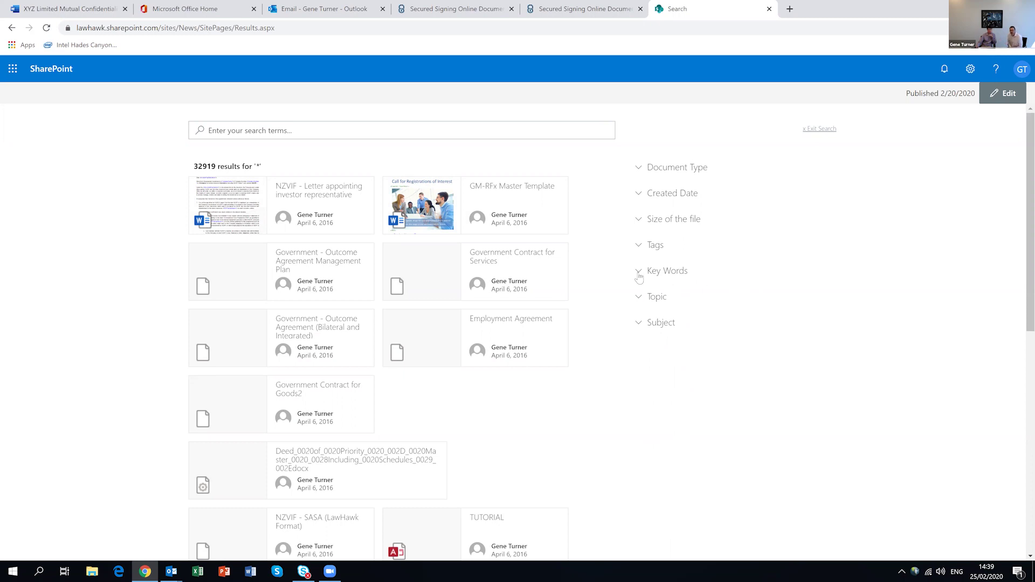
{"action": "left_click", "coordinate": [639, 297]}
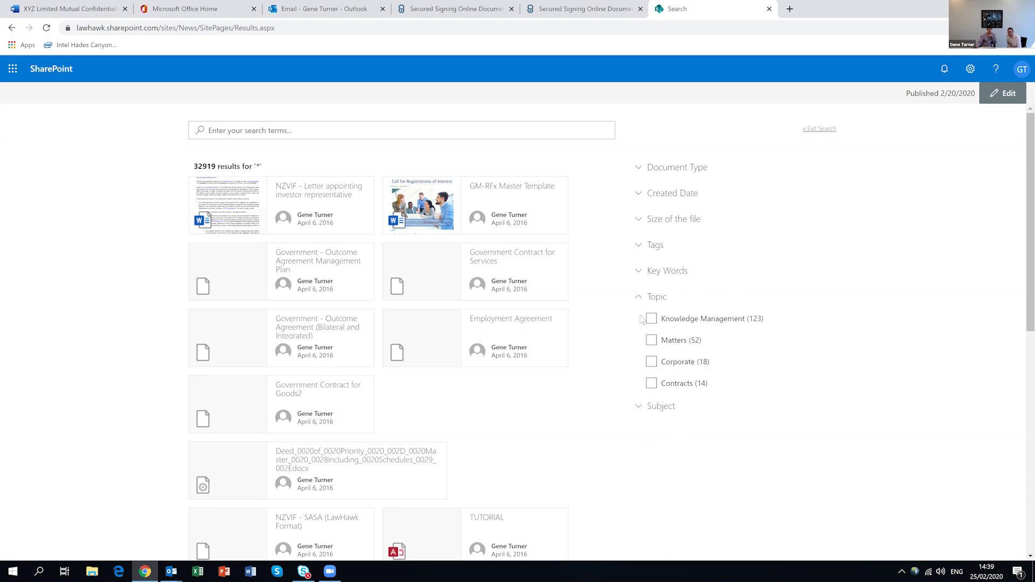
{"action": "left_click", "coordinate": [640, 408]}
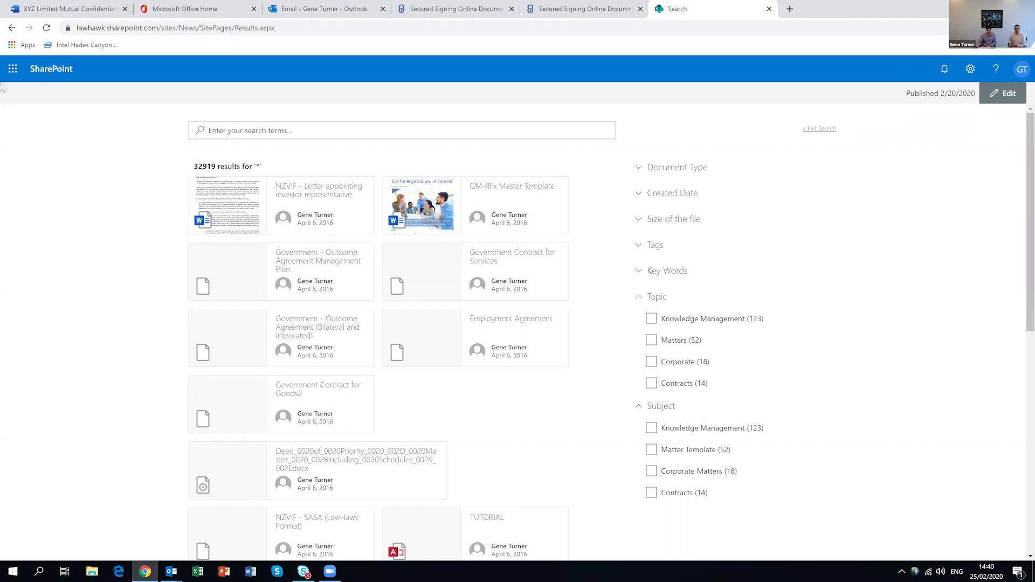
Launch Power Automate from the Office 365 app launcher, then return to the NDA document tab
{"action": "left_click", "coordinate": [13, 70]}
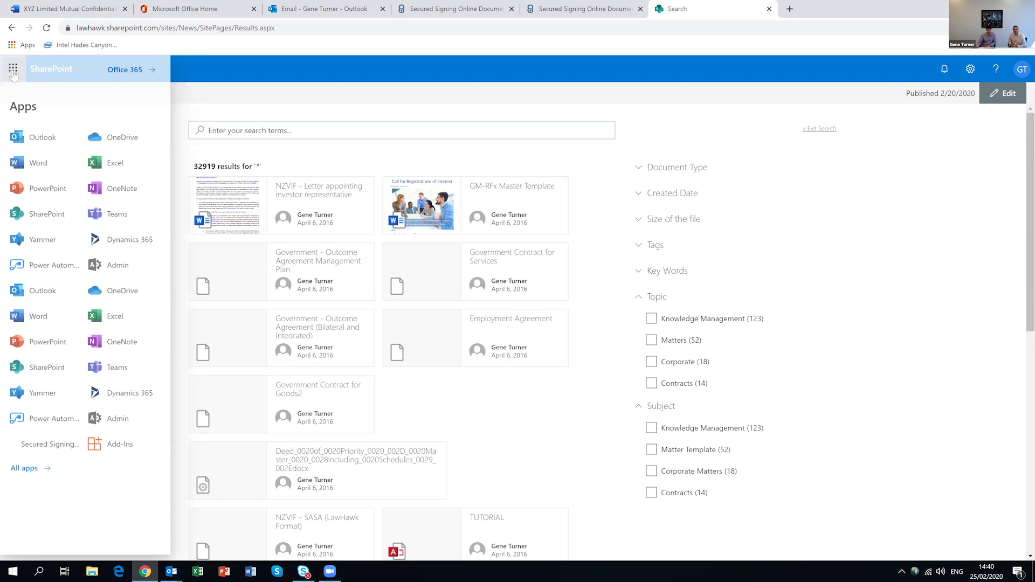
{"action": "left_click", "coordinate": [51, 270]}
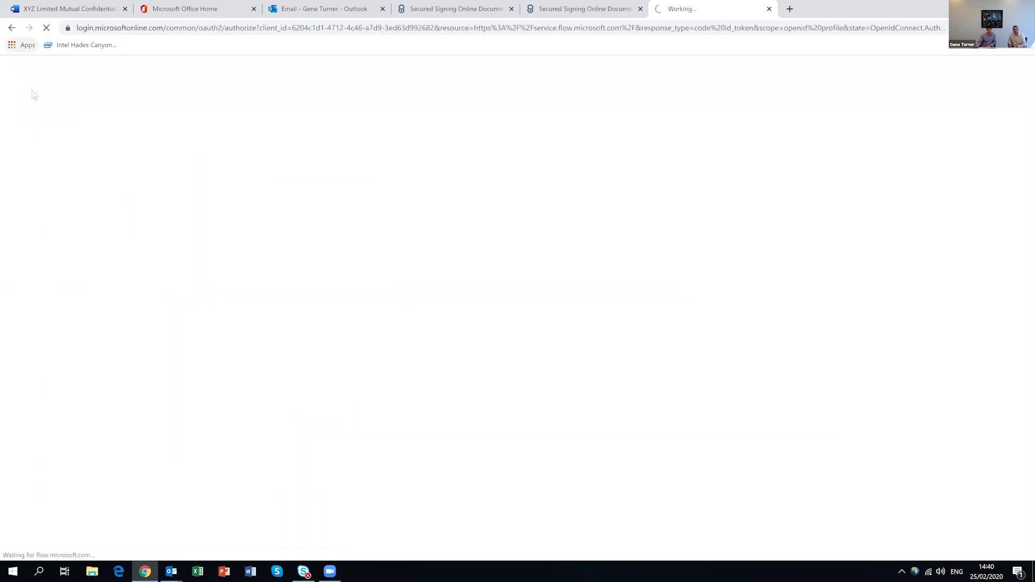
{"action": "left_click", "coordinate": [91, 11]}
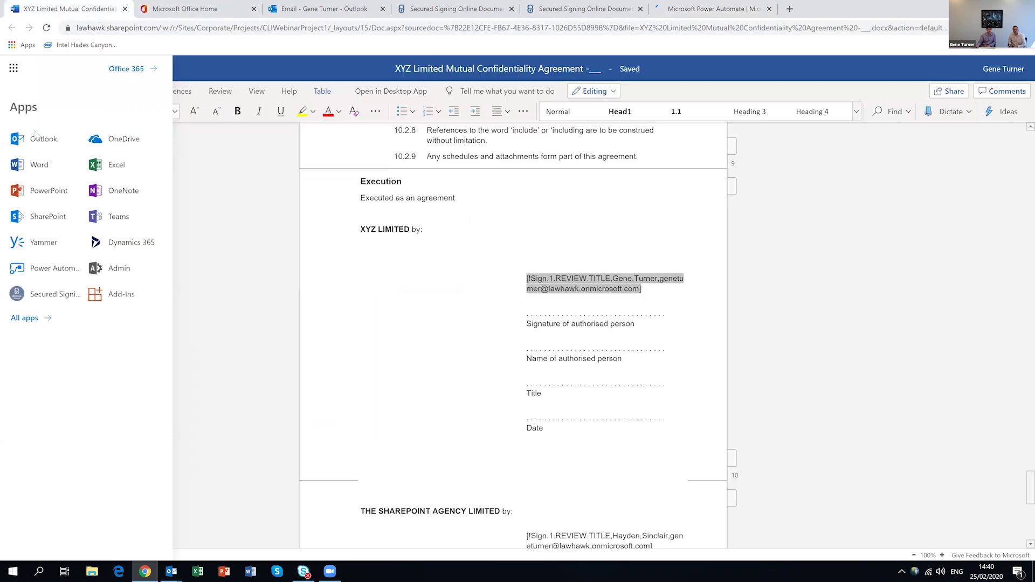
Open Power Automate's home page showing four pending approval requests, then go to My flows
{"action": "left_click", "coordinate": [46, 269]}
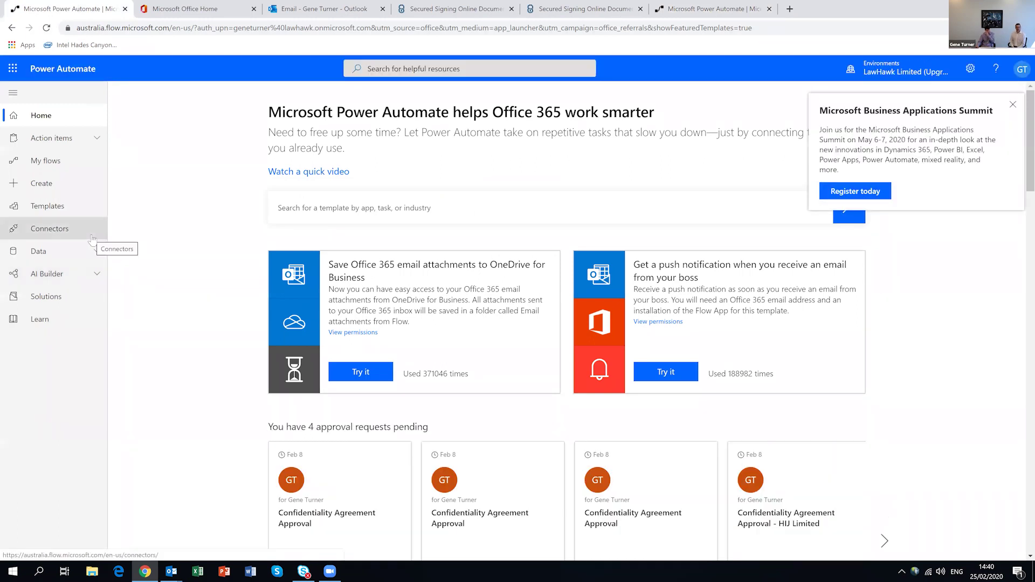
{"action": "left_click", "coordinate": [39, 161]}
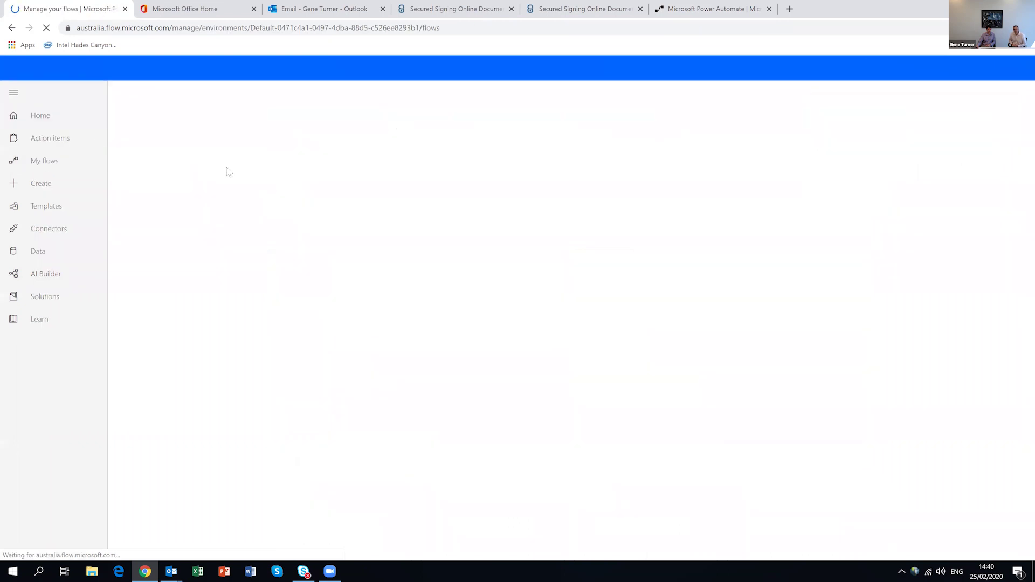
Open the LawHawk Confidentiality Agreement Flow from Team flows in the editor
{"action": "left_click", "coordinate": [196, 160]}
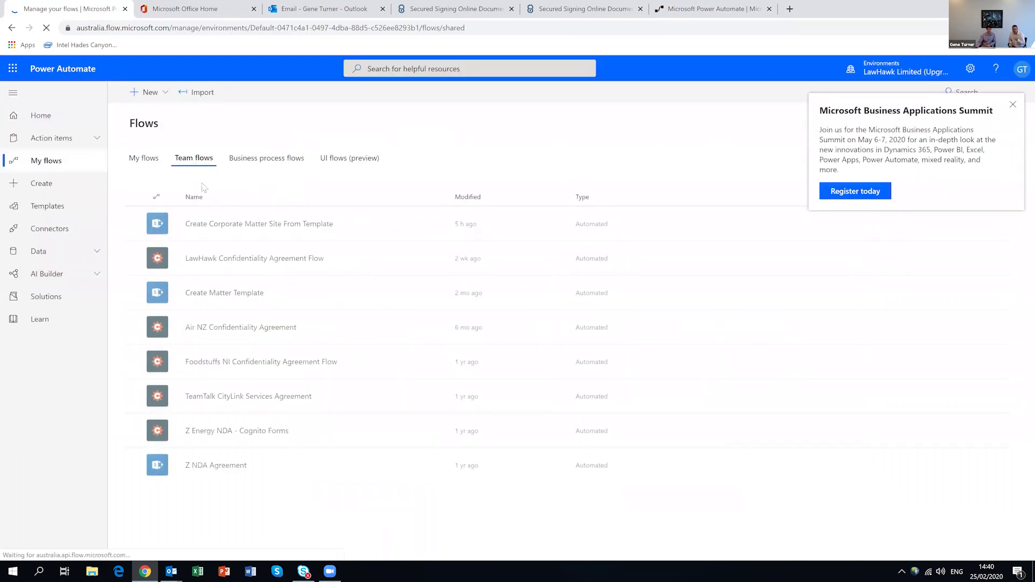
{"action": "left_click", "coordinate": [199, 262]}
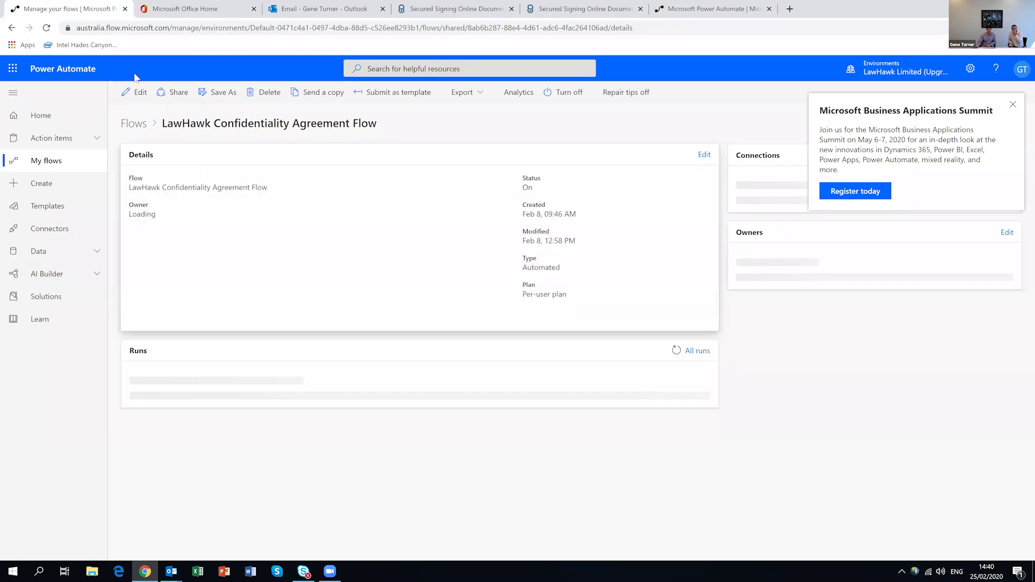
{"action": "left_click", "coordinate": [139, 93]}
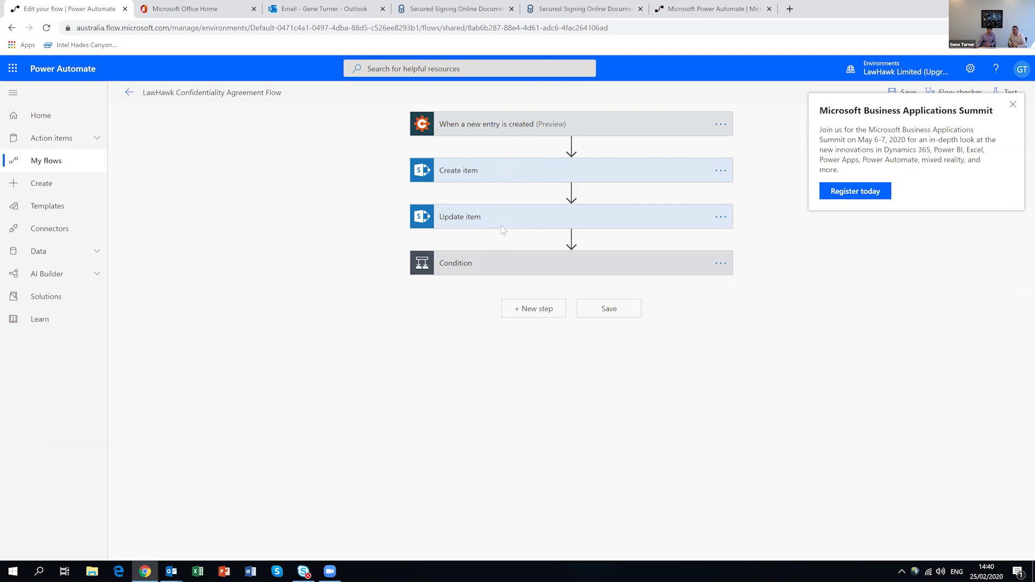
Expand the Condition and Condition 2 steps to reveal the Response equals Approve check
{"action": "left_click", "coordinate": [493, 264]}
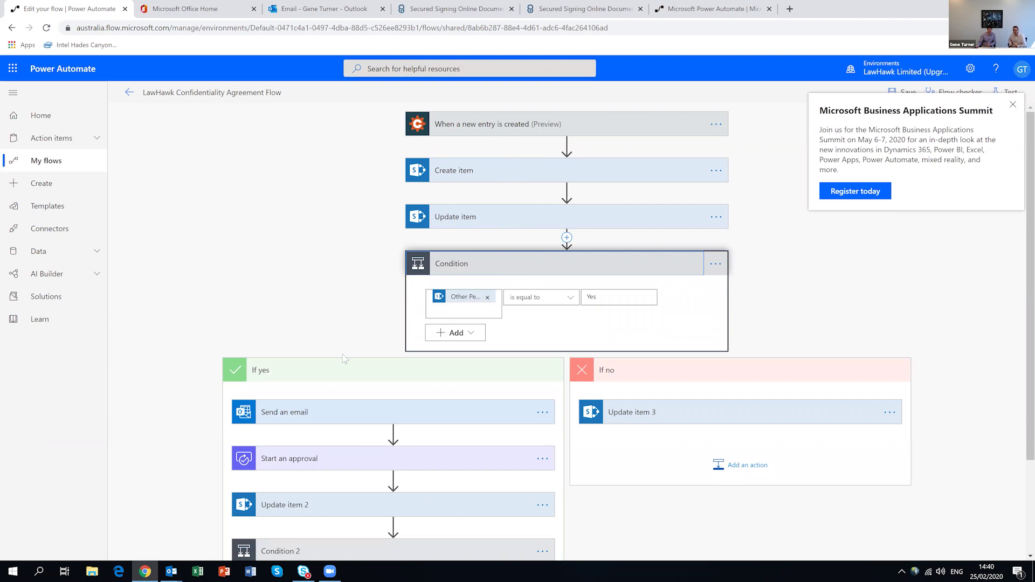
{"action": "scroll", "coordinate": [341, 494], "scroll_direction": "down", "scroll_amount": 1}
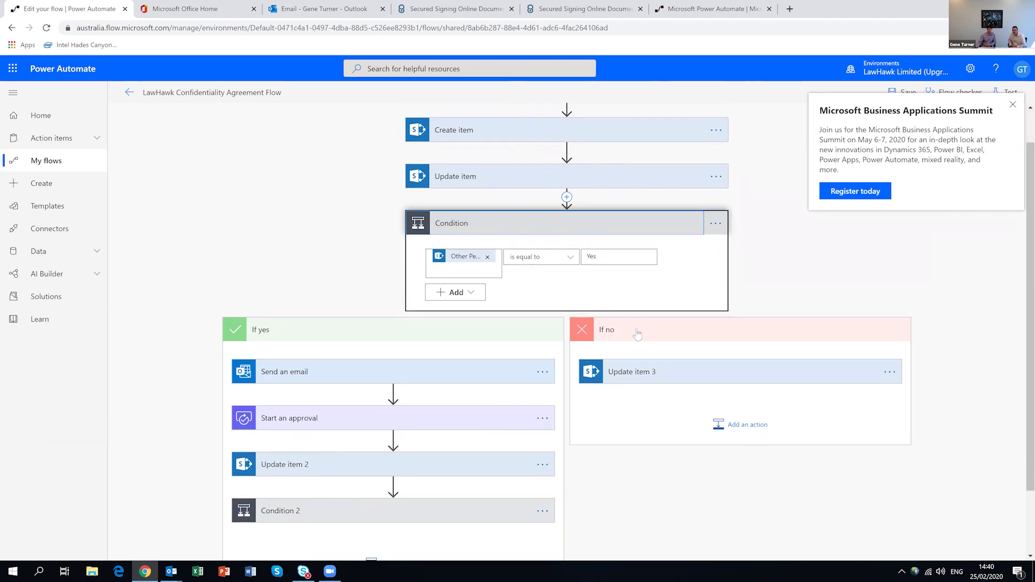
{"action": "left_click", "coordinate": [371, 499]}
{"action": "scroll", "coordinate": [372, 498], "scroll_direction": "down", "scroll_amount": 3}
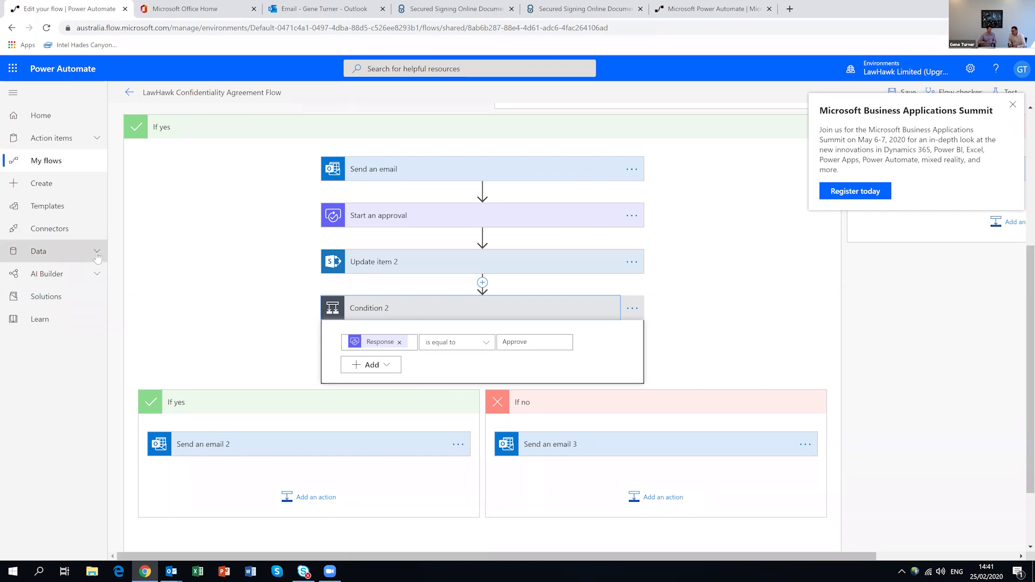
{"action": "left_click", "coordinate": [97, 252]}
Expand the AI Builder section in the navigation and open the Connectors page
{"action": "left_click", "coordinate": [97, 365]}
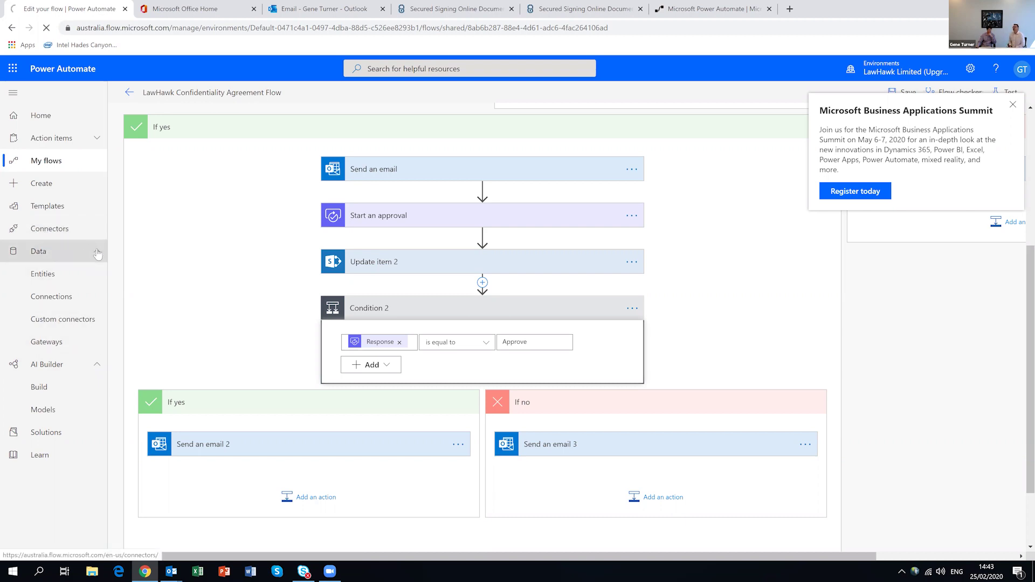
{"action": "left_click", "coordinate": [57, 236]}
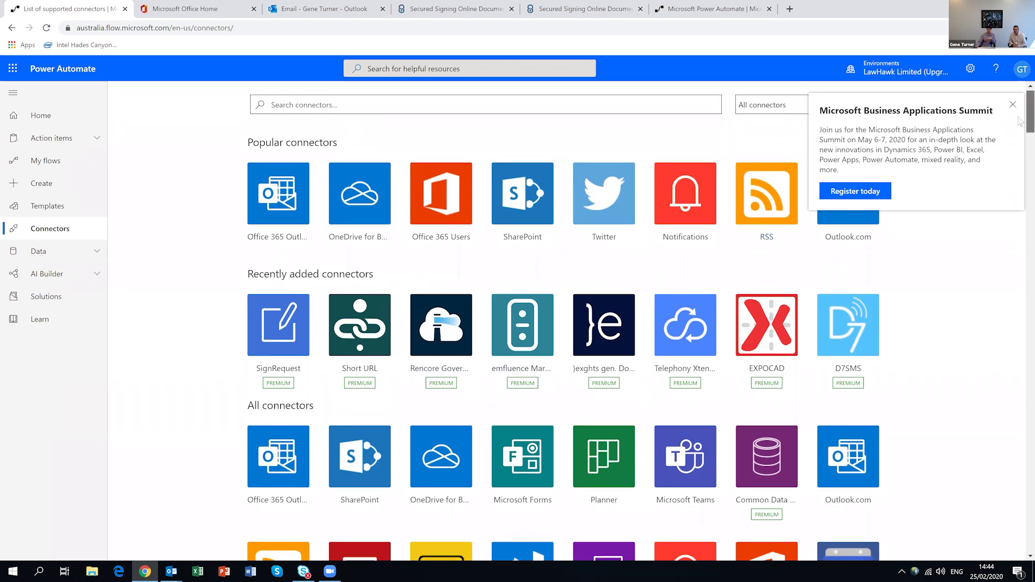
Browse the full connector catalogue down to Zahara, Zendesk and zReports
{"action": "scroll", "coordinate": [1020, 129], "scroll_direction": "down", "scroll_amount": 3}
{"action": "scroll", "coordinate": [1020, 129], "scroll_direction": "down", "scroll_amount": 6}
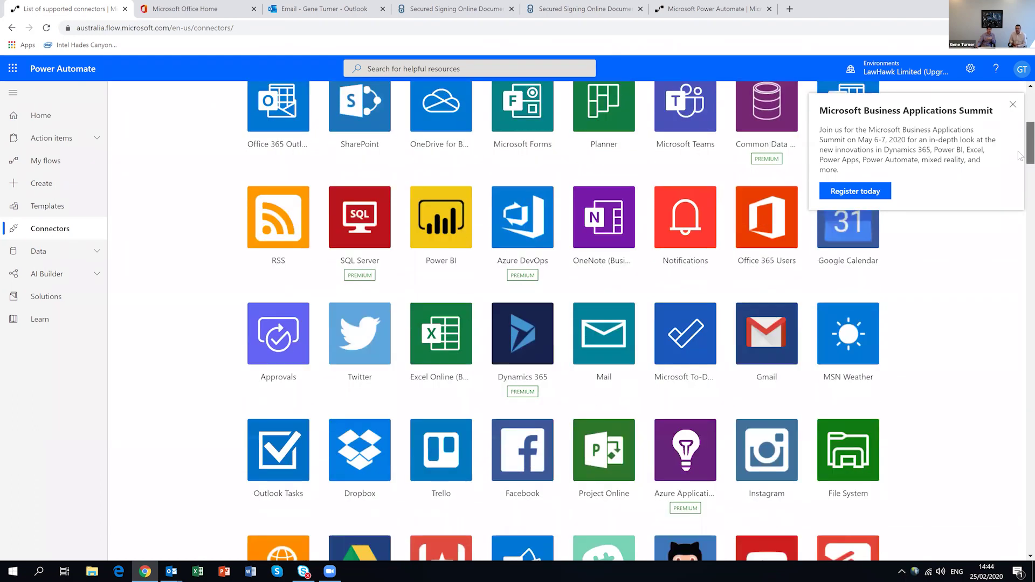
{"action": "scroll", "coordinate": [1020, 162], "scroll_direction": "down", "scroll_amount": 5}
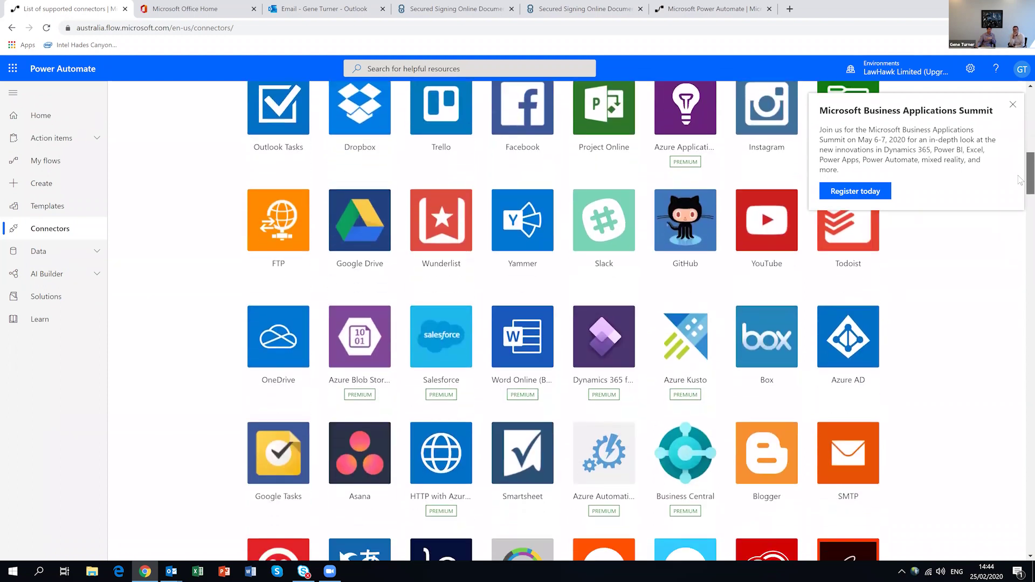
{"action": "scroll", "coordinate": [1020, 183], "scroll_direction": "down", "scroll_amount": 3}
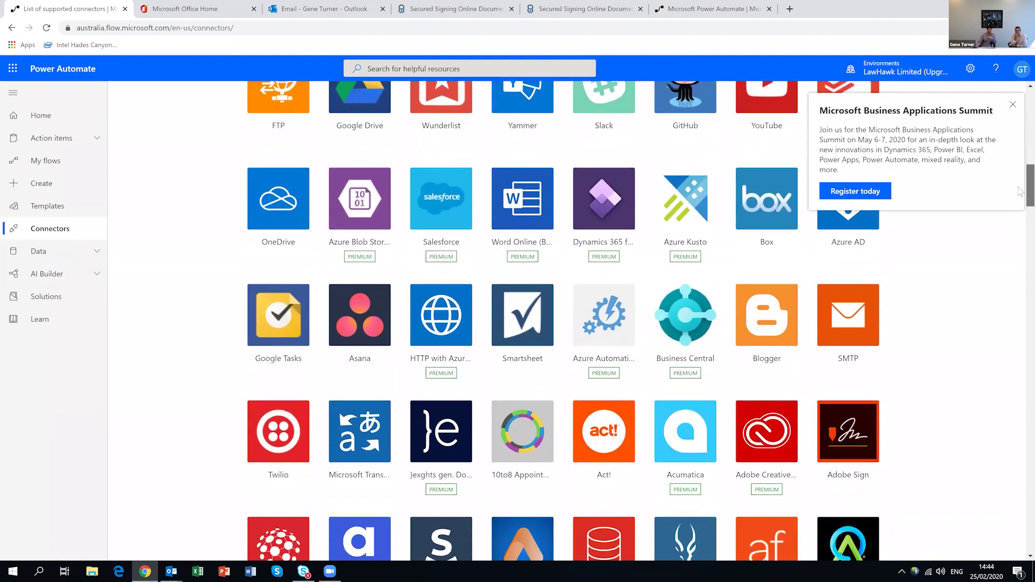
{"action": "left_click_drag", "start_coordinate": [1021, 195], "coordinate": [1020, 246]}
{"action": "left_click_drag", "start_coordinate": [1021, 251], "coordinate": [1020, 514]}
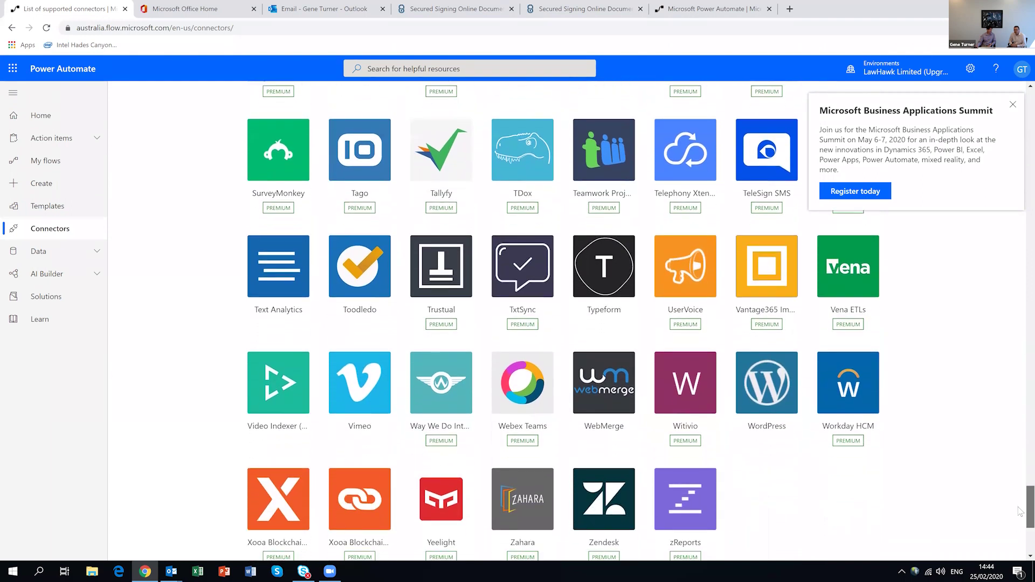